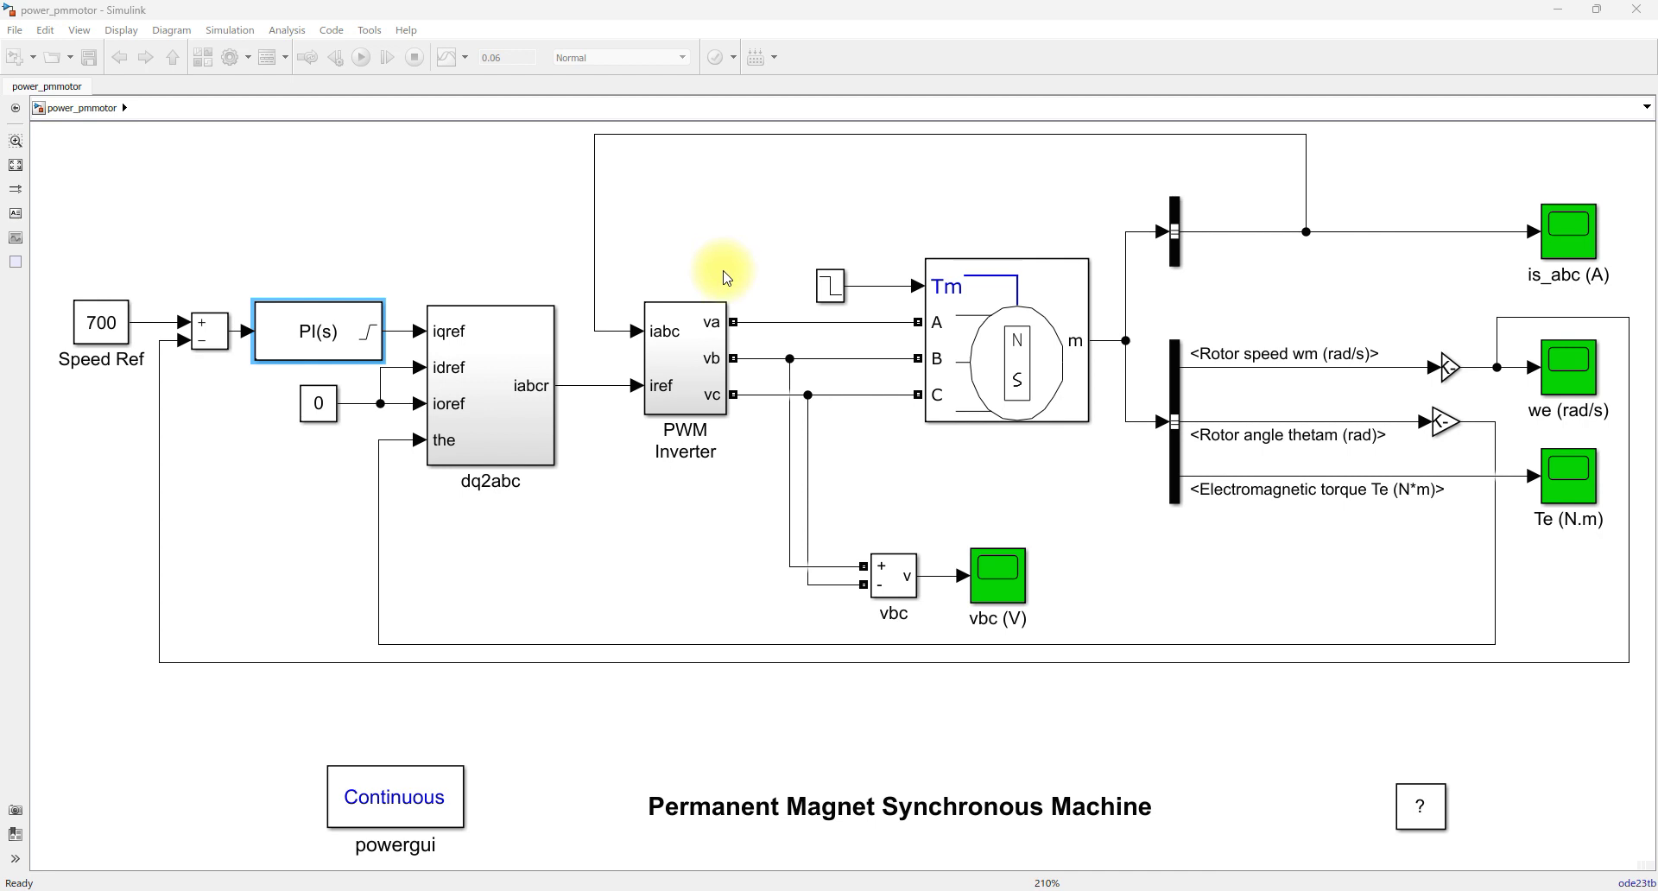
Step: Annotate the 700 speed reference, the PI controller and the rotor-angle feedback into dq2abc
{"action": "left_click", "coordinate": [350, 335]}
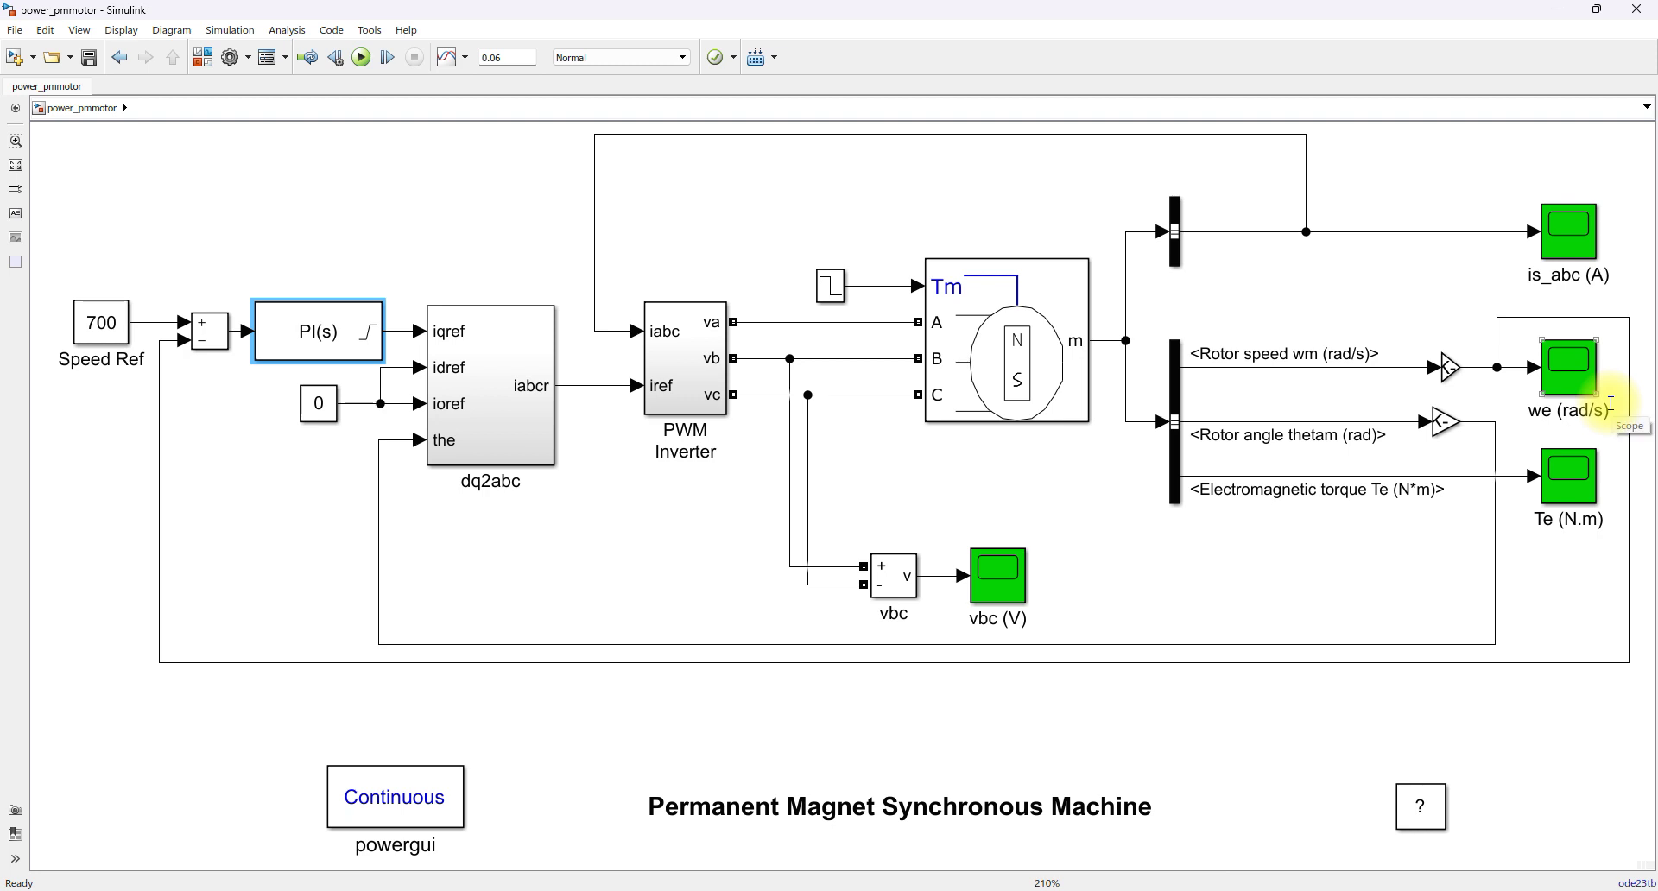
{"action": "key", "text": "F10"}
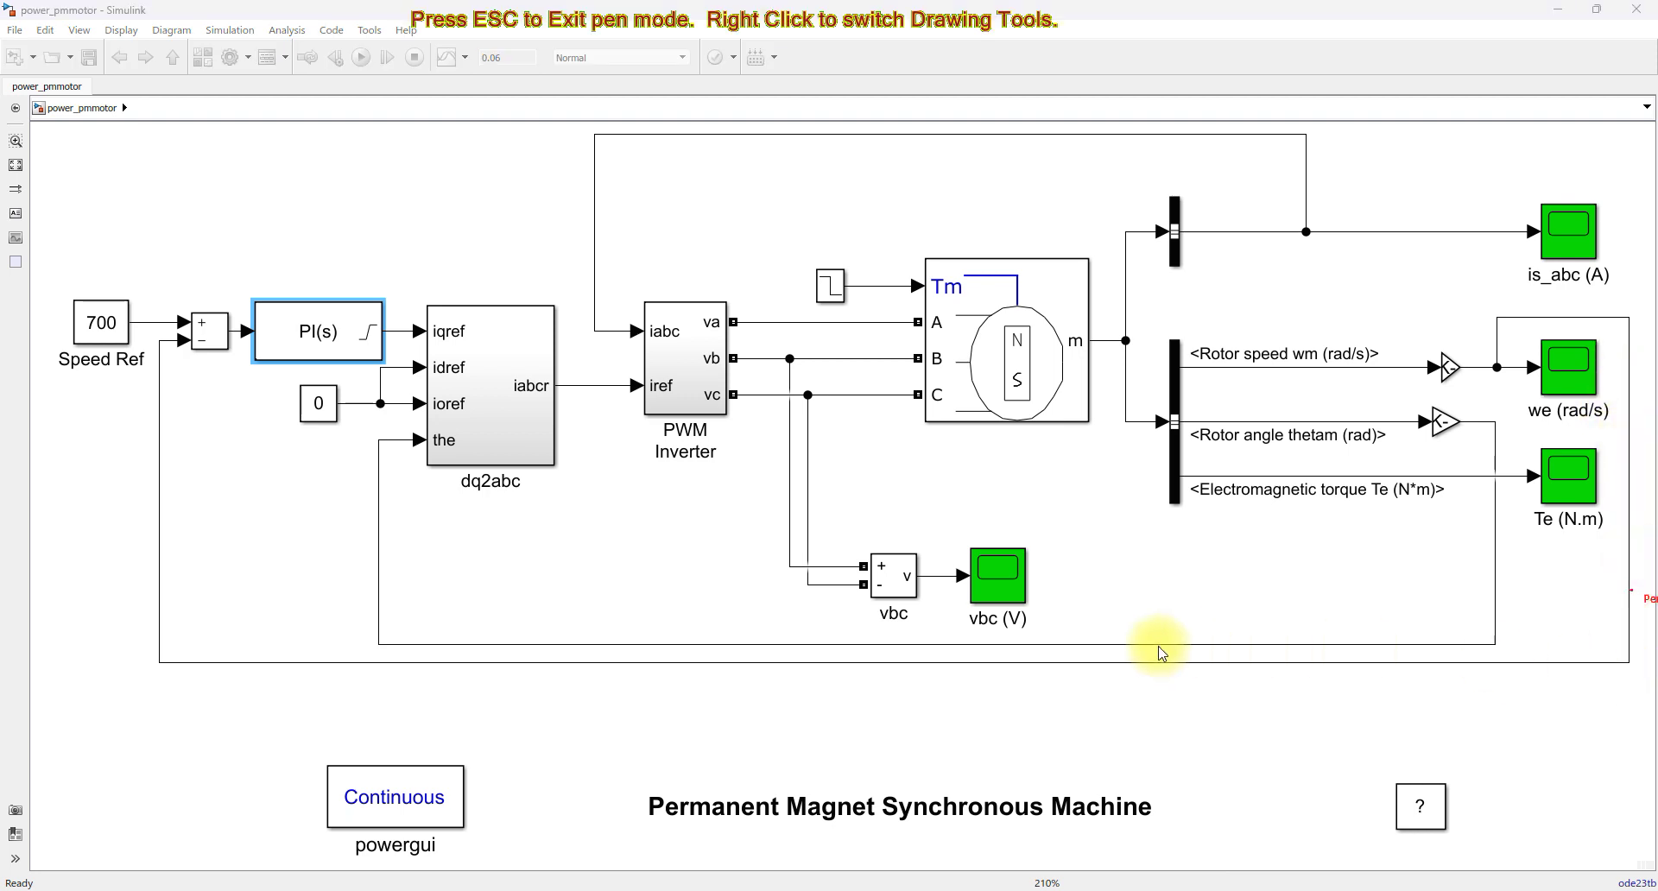
{"action": "mouse_move", "coordinate": [58, 318]}
{"action": "left_mouse_down"}
{"action": "mouse_move", "coordinate": [116, 302]}
{"action": "mouse_move", "coordinate": [177, 339]}
{"action": "left_mouse_up"}
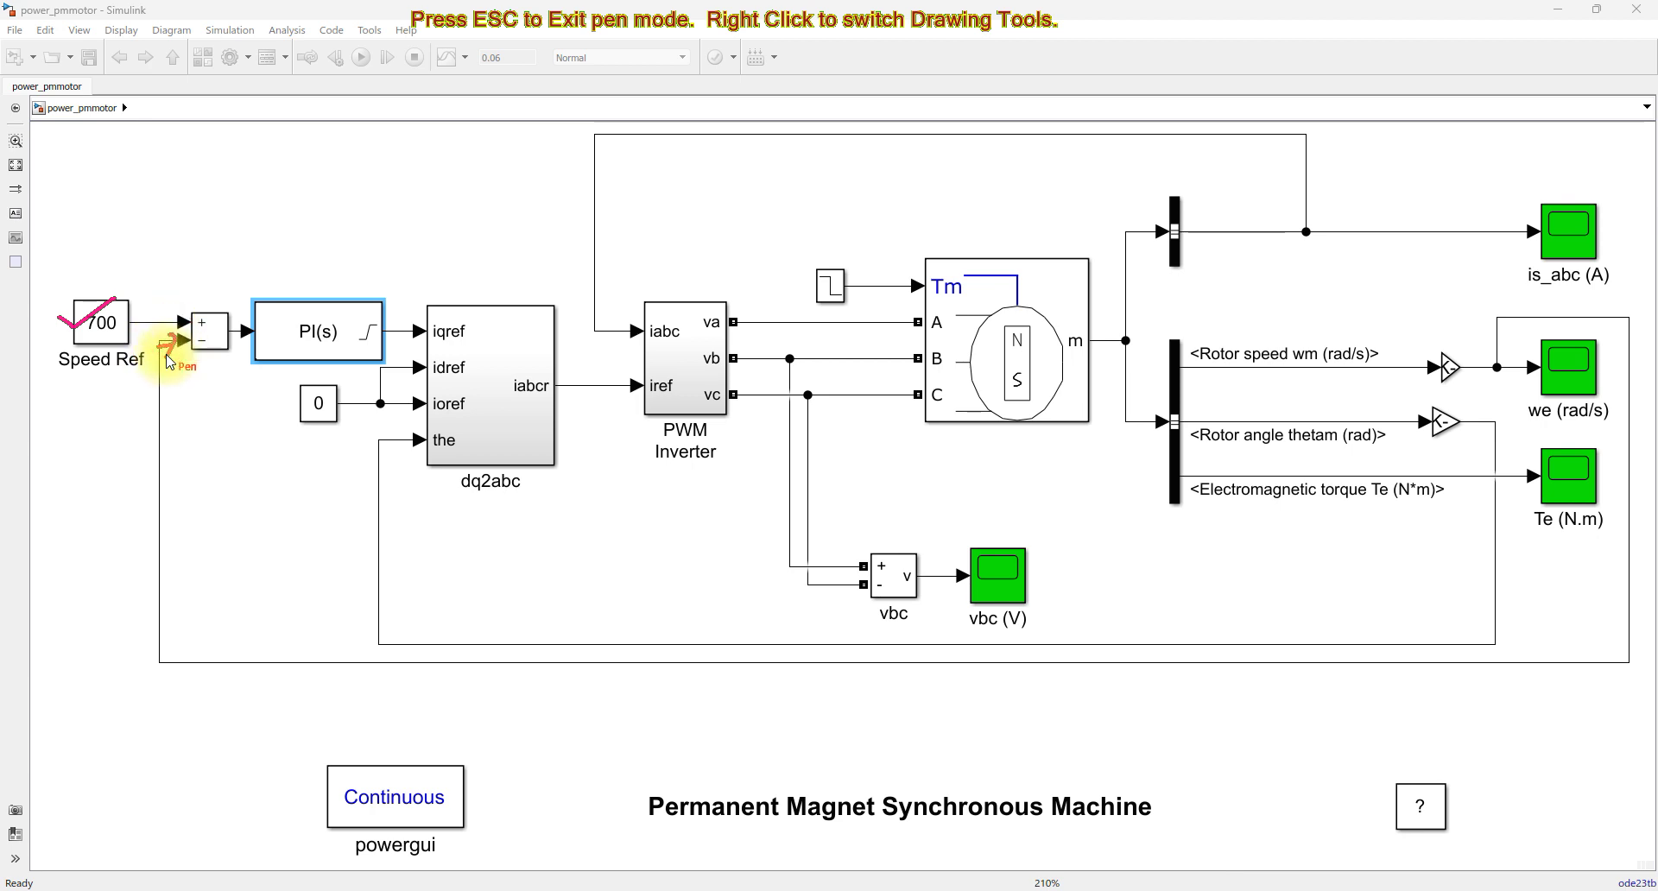
{"action": "left_click", "coordinate": [184, 322]}
{"action": "left_click_drag", "start_coordinate": [151, 304], "coordinate": [161, 310]}
{"action": "mouse_move", "coordinate": [324, 269]}
{"action": "left_mouse_down"}
{"action": "mouse_move", "coordinate": [326, 288]}
{"action": "mouse_move", "coordinate": [410, 325]}
{"action": "left_mouse_up"}
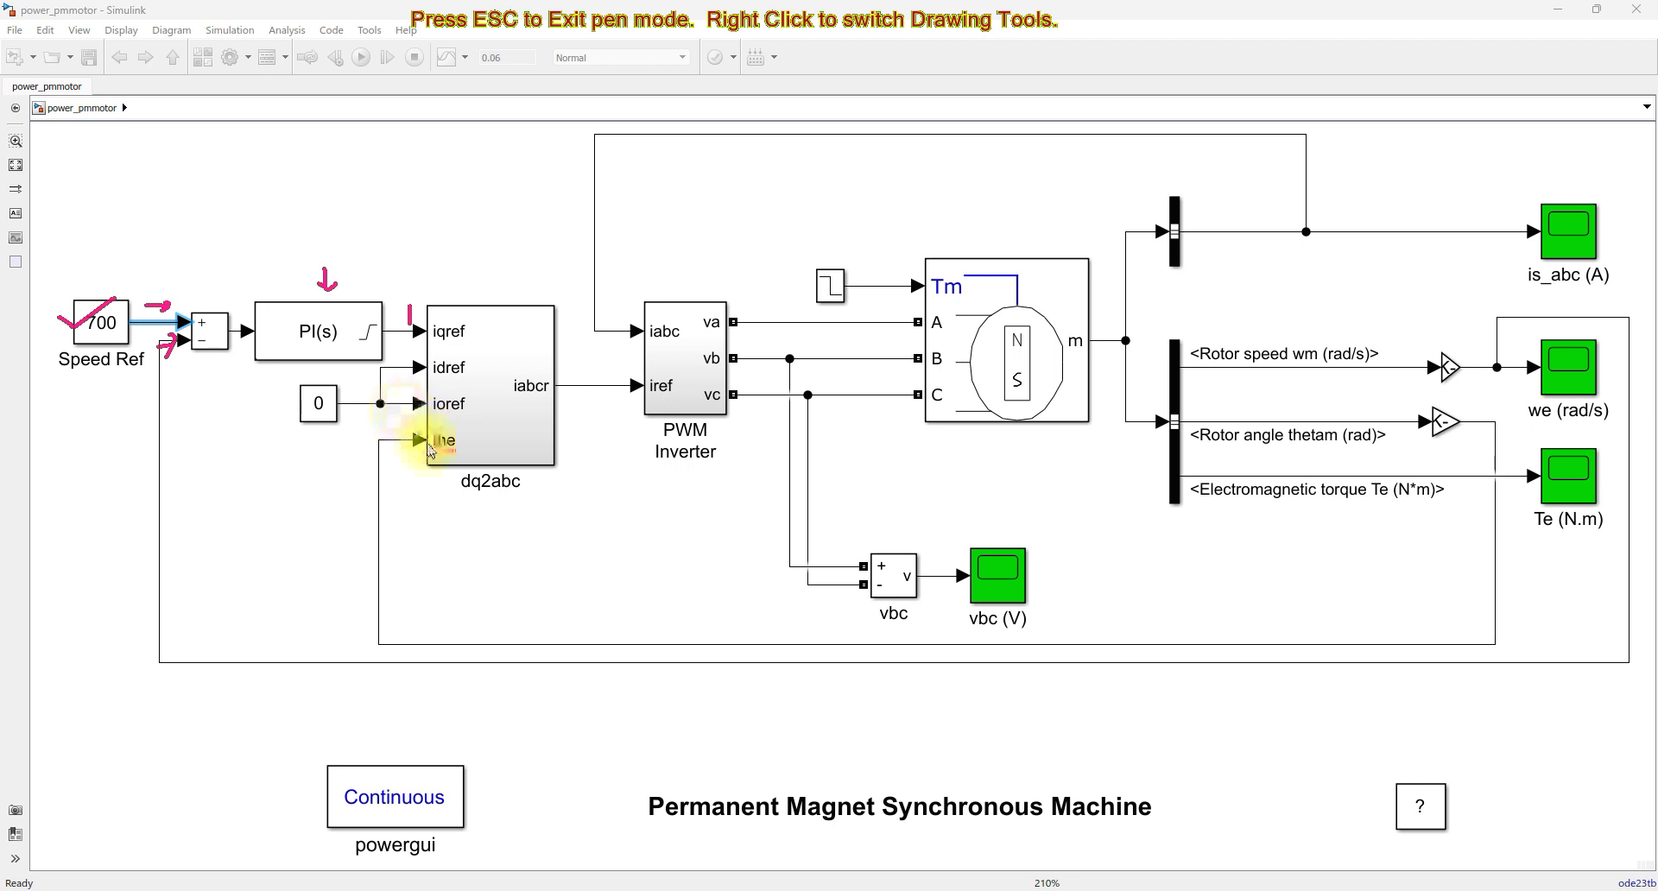
{"action": "mouse_move", "coordinate": [1481, 435]}
{"action": "left_mouse_down"}
{"action": "mouse_move", "coordinate": [1474, 608]}
{"action": "mouse_move", "coordinate": [764, 672]}
{"action": "mouse_move", "coordinate": [468, 650]}
{"action": "mouse_move", "coordinate": [308, 597]}
{"action": "mouse_move", "coordinate": [412, 462]}
{"action": "left_mouse_up"}
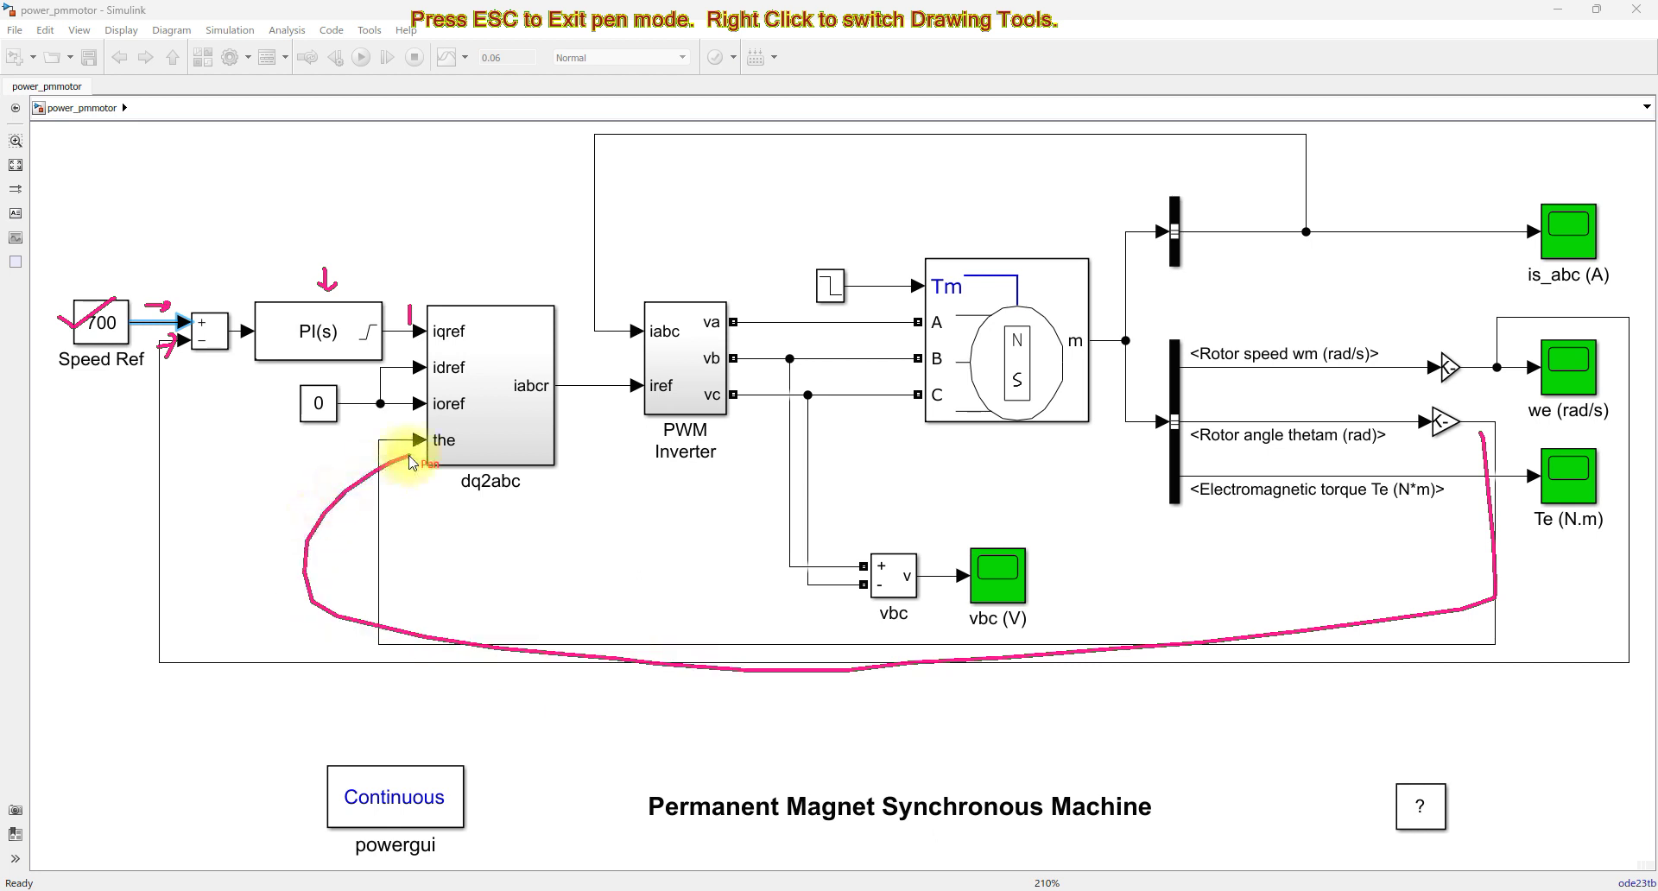
{"action": "key", "text": "Escape"}
Step: Look inside the dq2abc and PWM Inverter subsystems, returning to the top-level model each time
{"action": "left_click", "coordinate": [456, 412]}
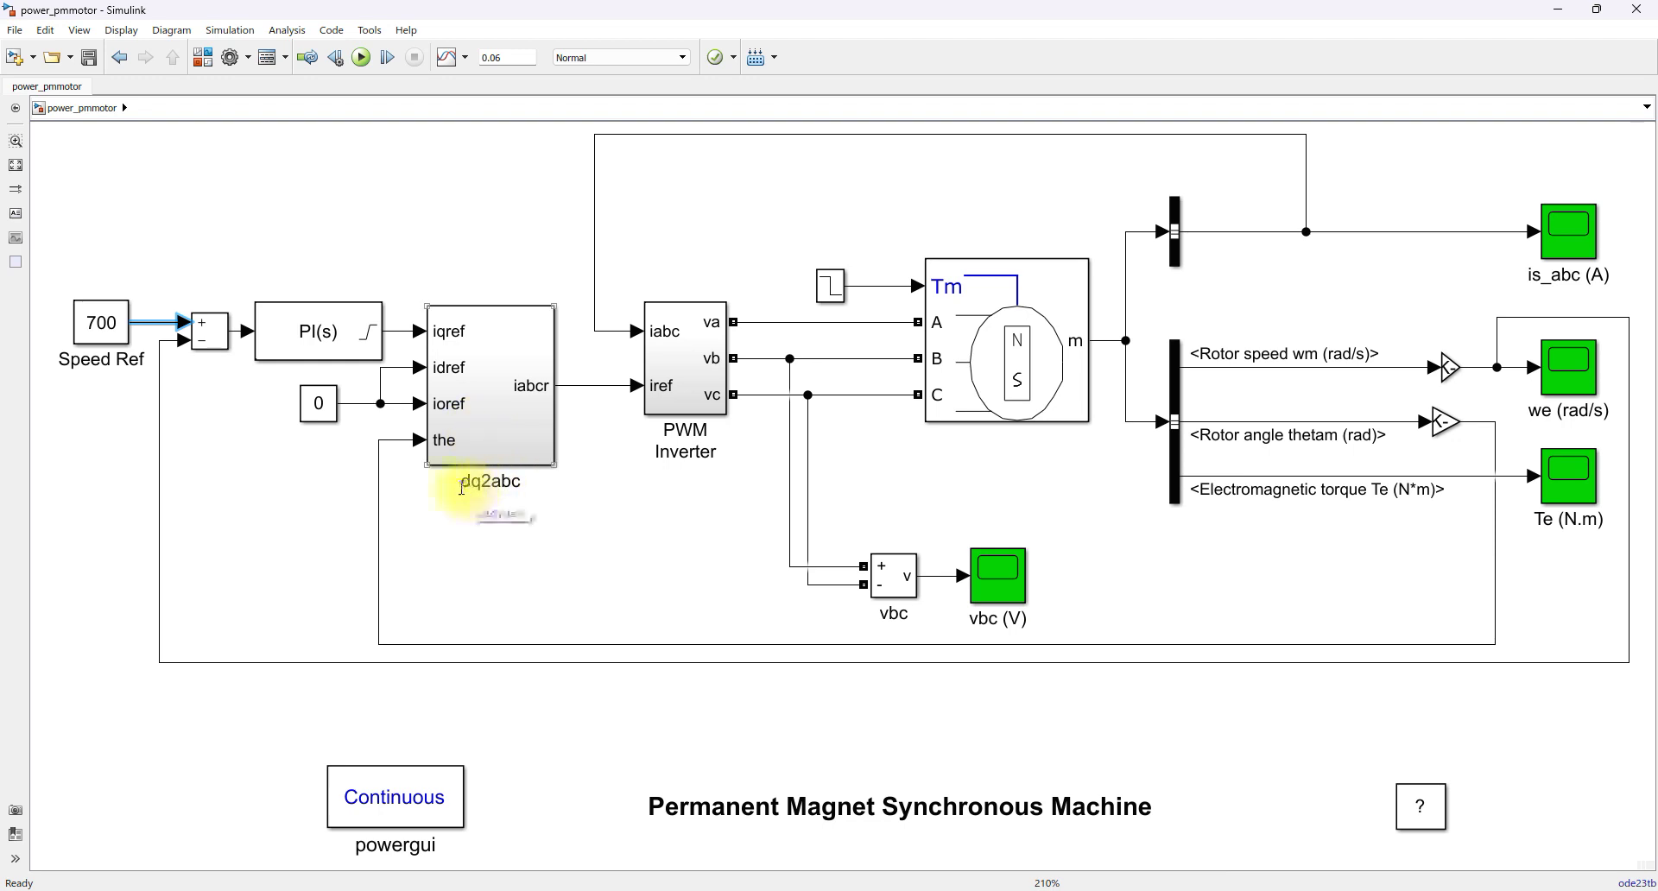
{"action": "double_click", "coordinate": [520, 422]}
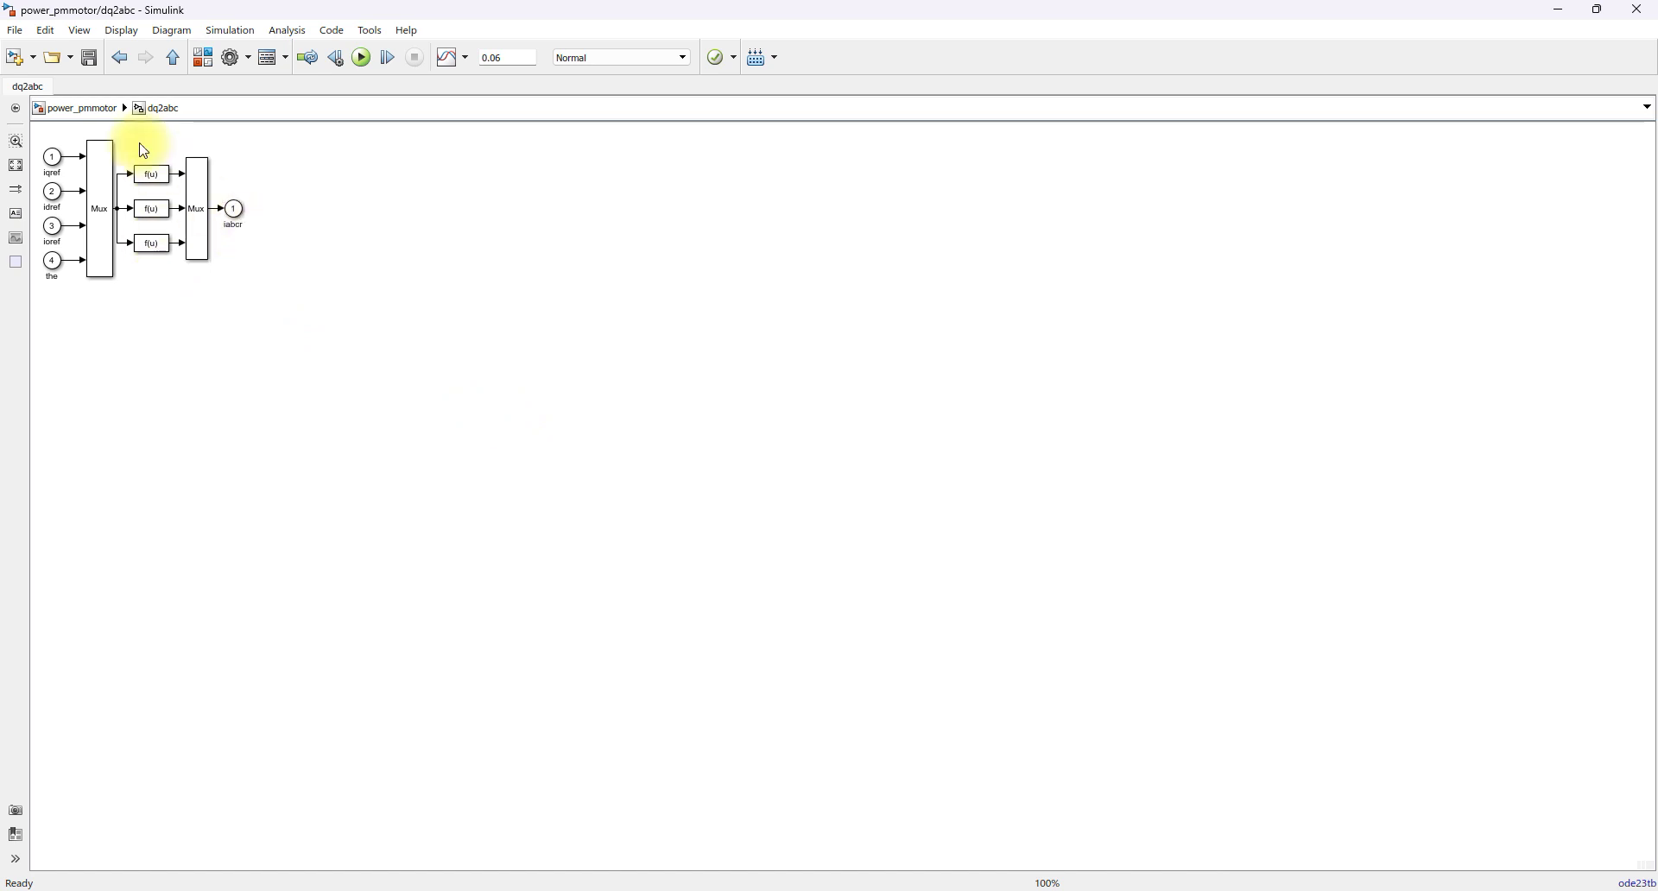
{"action": "left_click", "coordinate": [128, 61]}
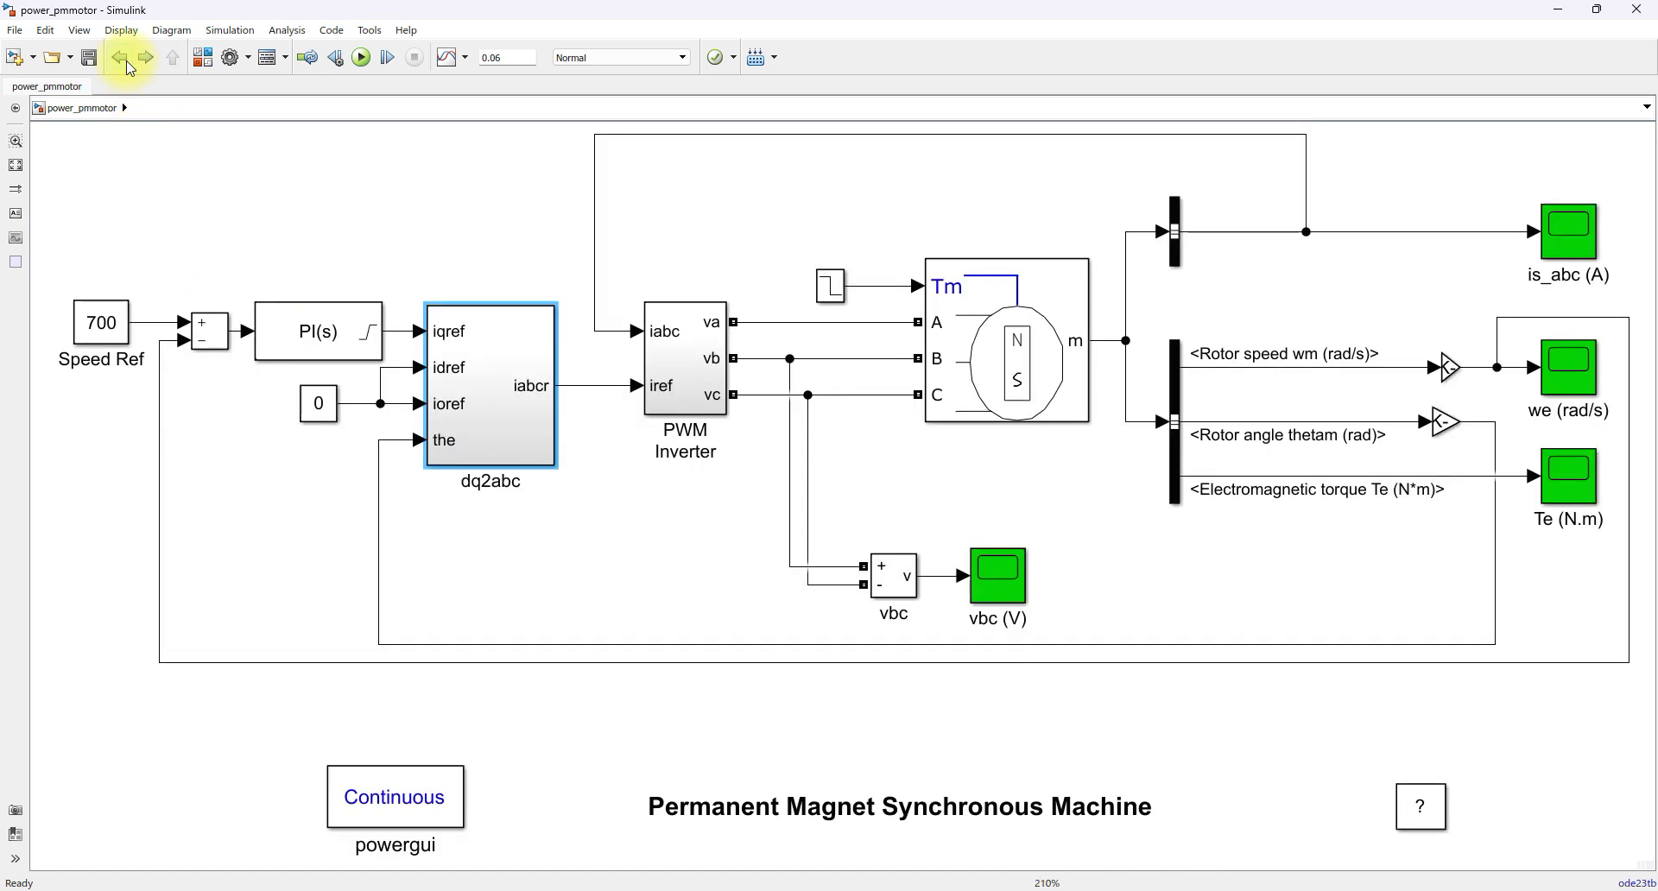
{"action": "left_click", "coordinate": [615, 386]}
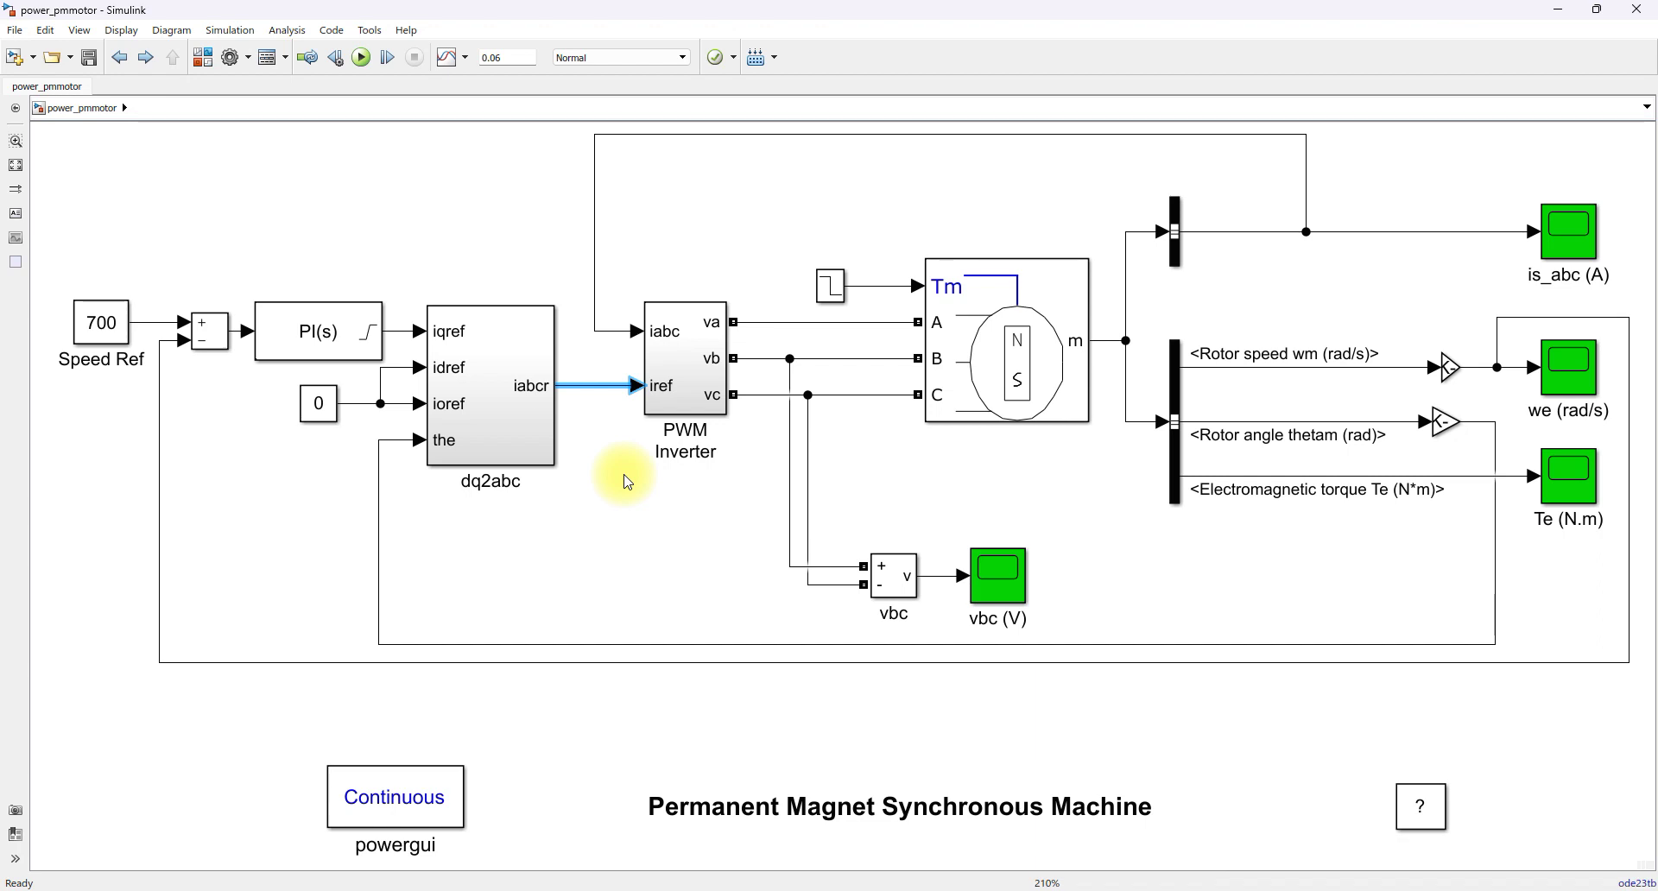
{"action": "left_click", "coordinate": [1206, 136]}
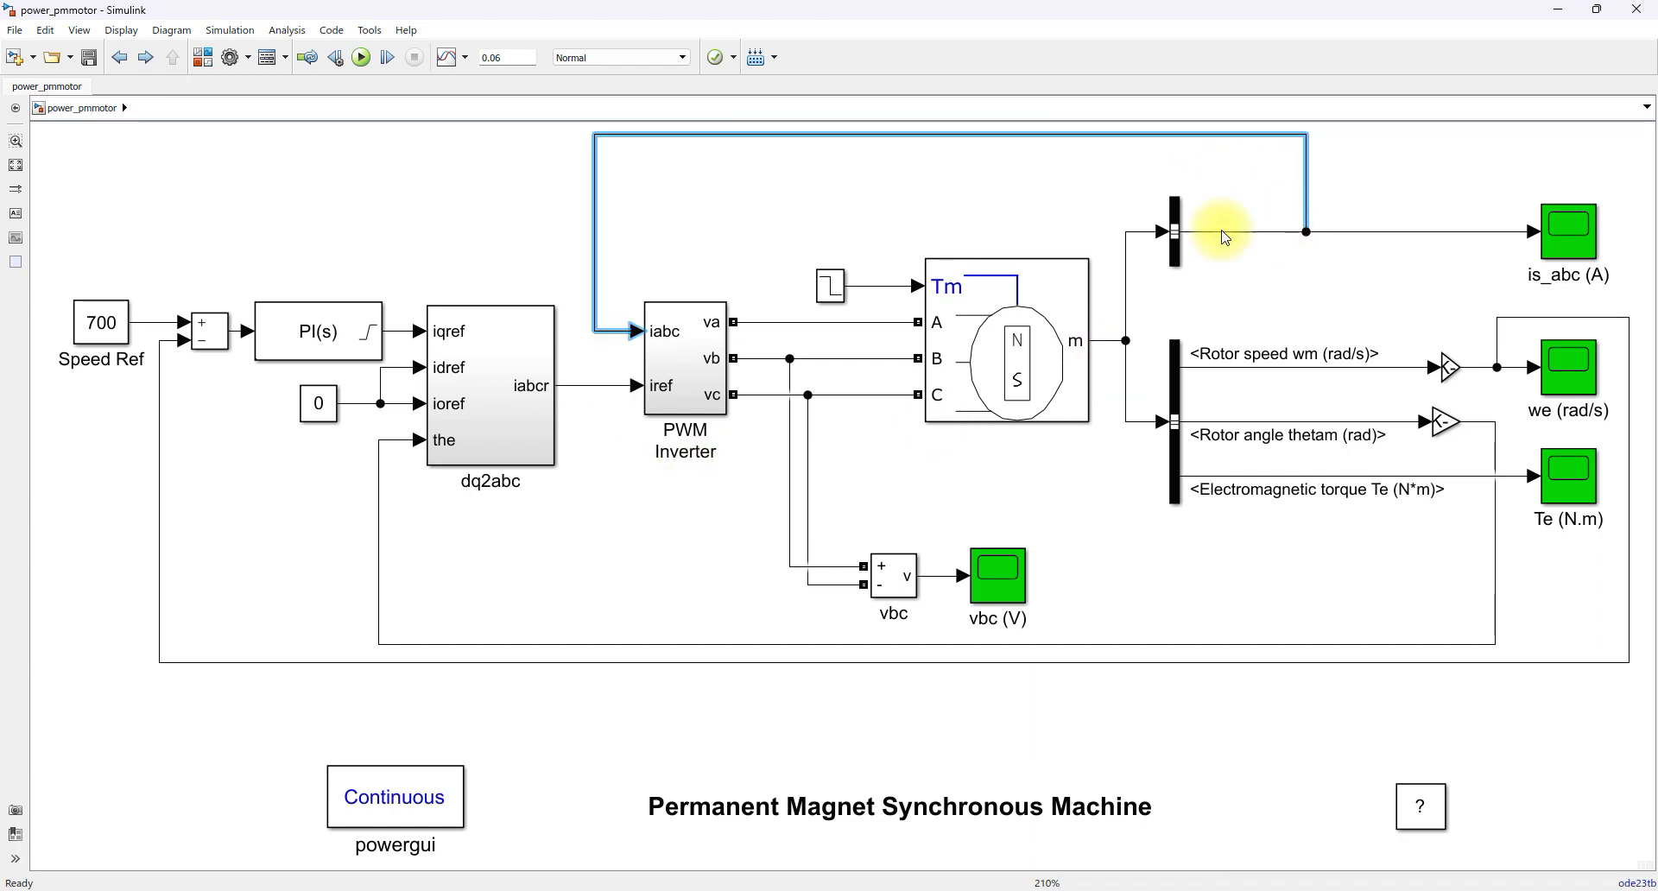
{"action": "double_click", "coordinate": [672, 378]}
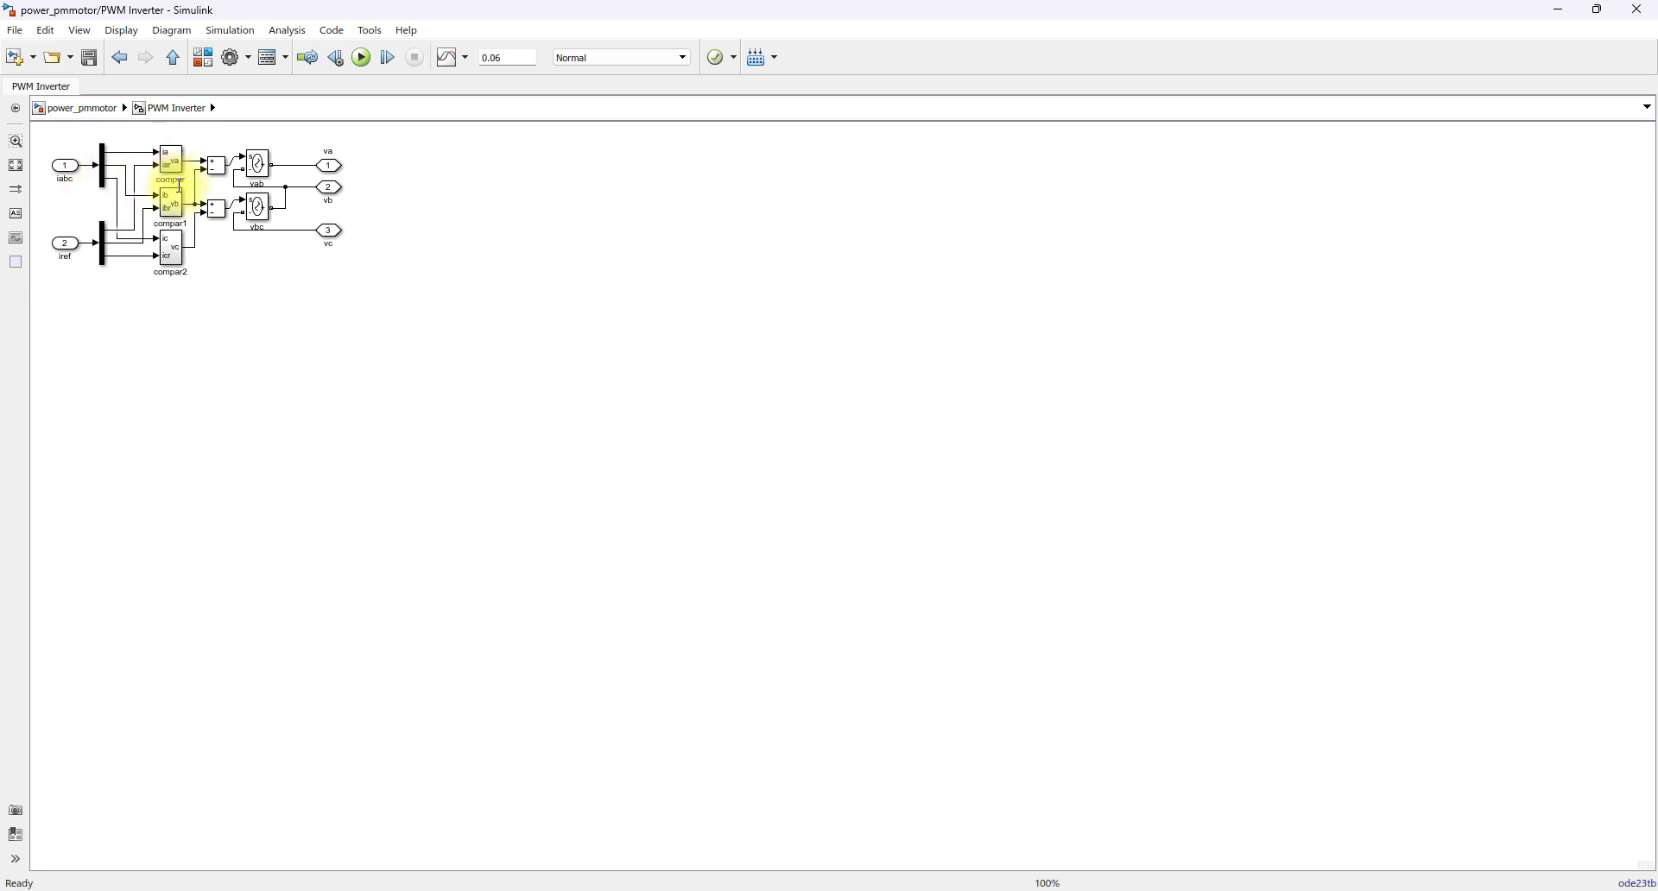
{"action": "left_click", "coordinate": [175, 60]}
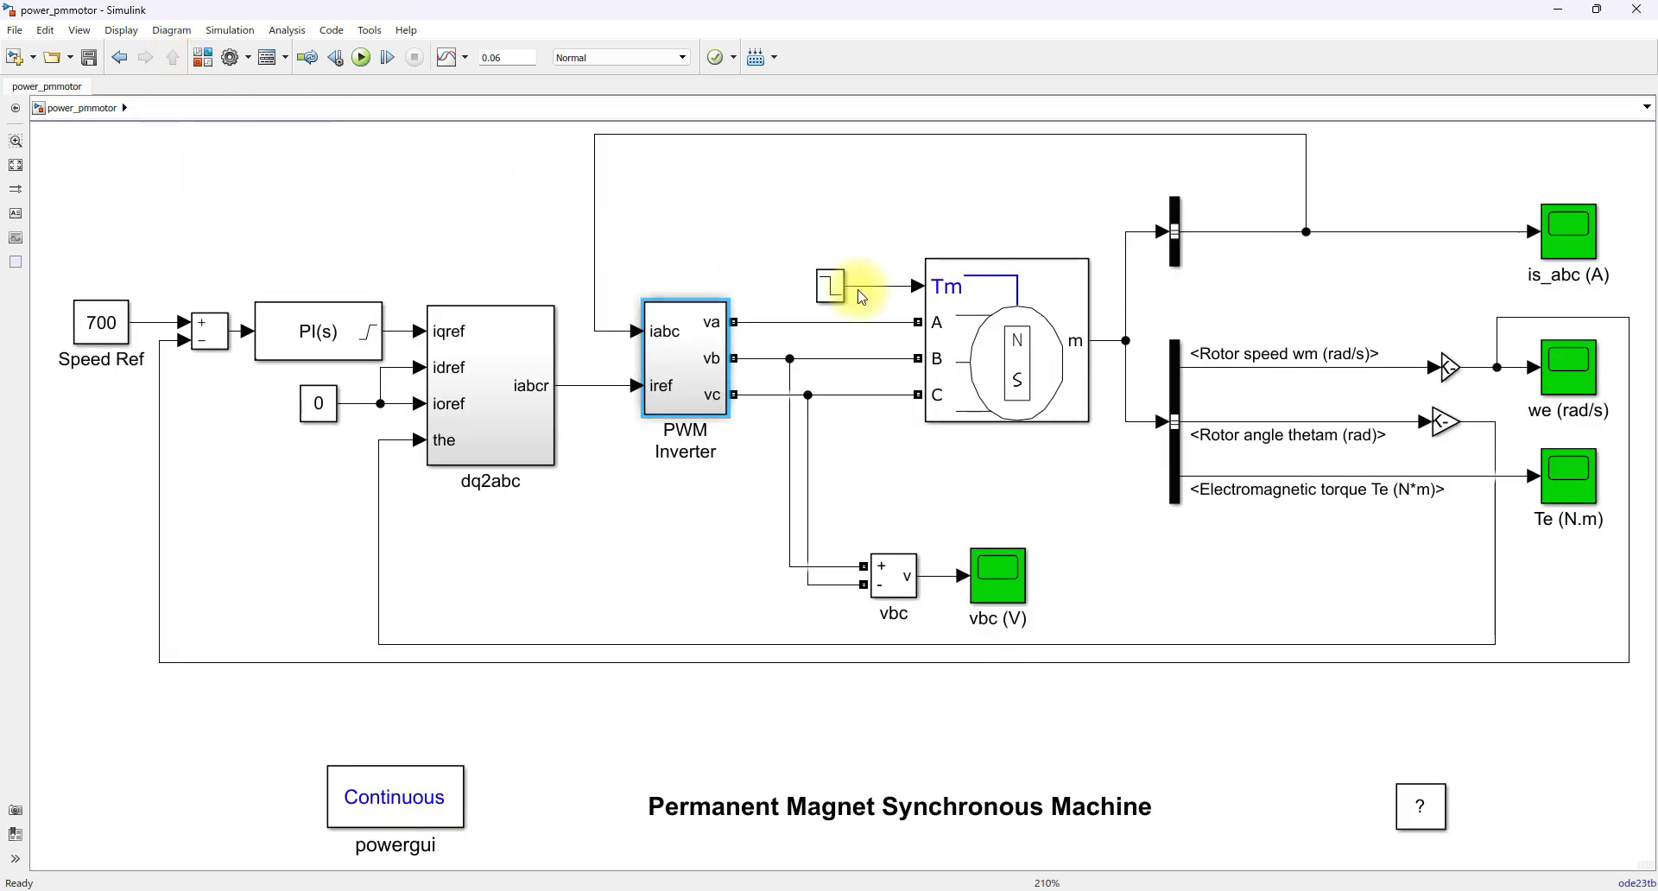
Step: Check the load torque Step block: initial value 3, step time 0.04
{"action": "mouse_move", "coordinate": [982, 317]}
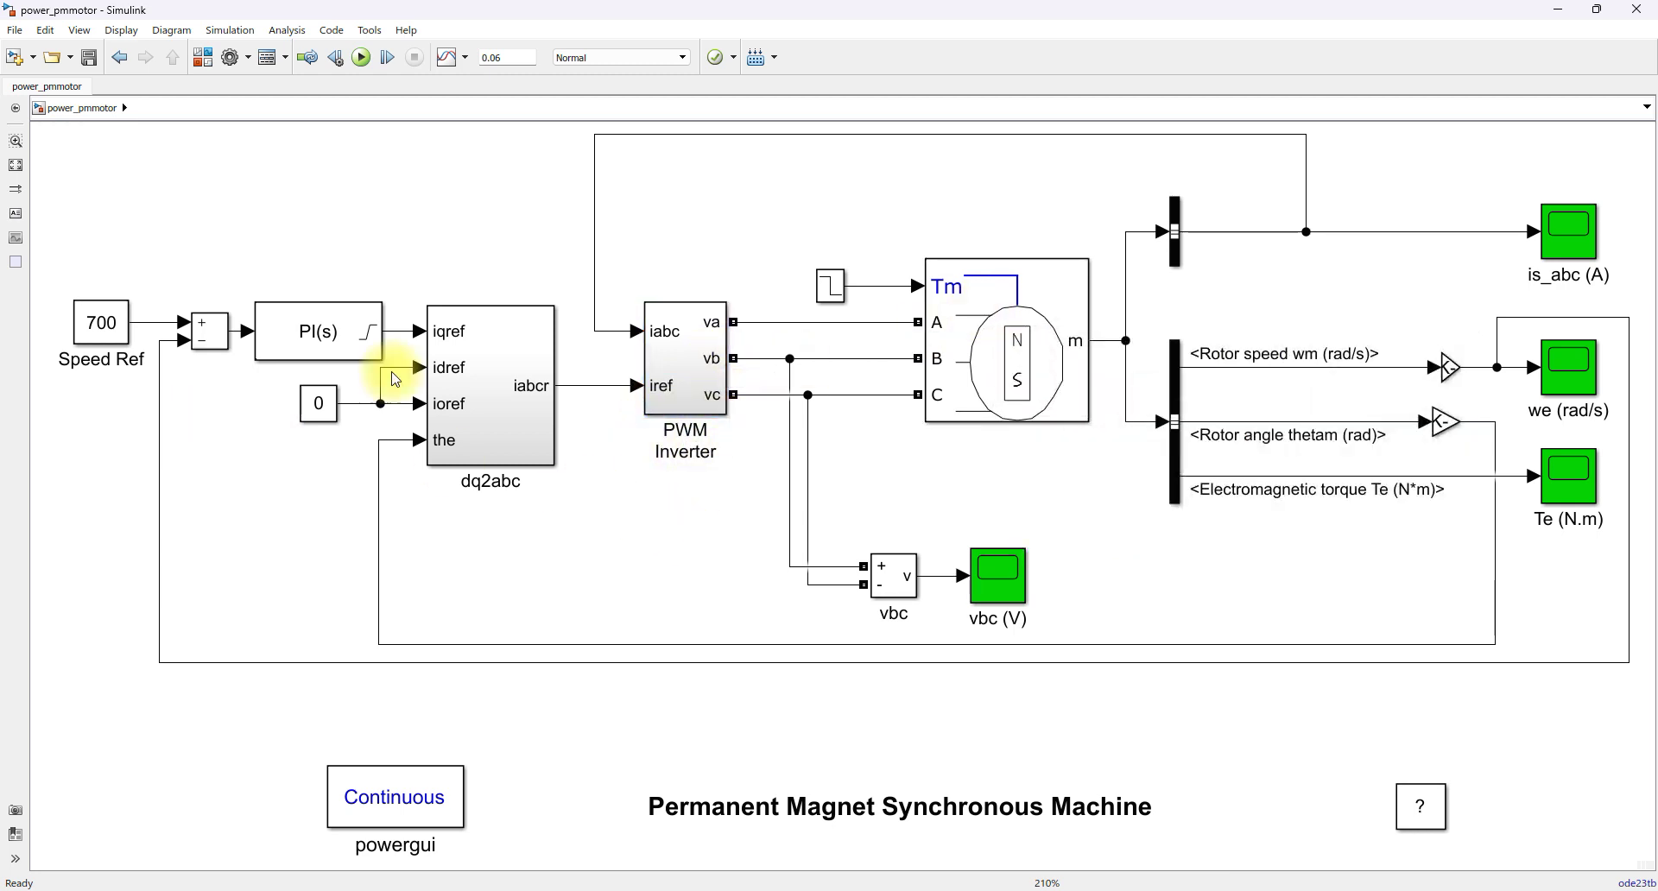
{"action": "double_click", "coordinate": [825, 290]}
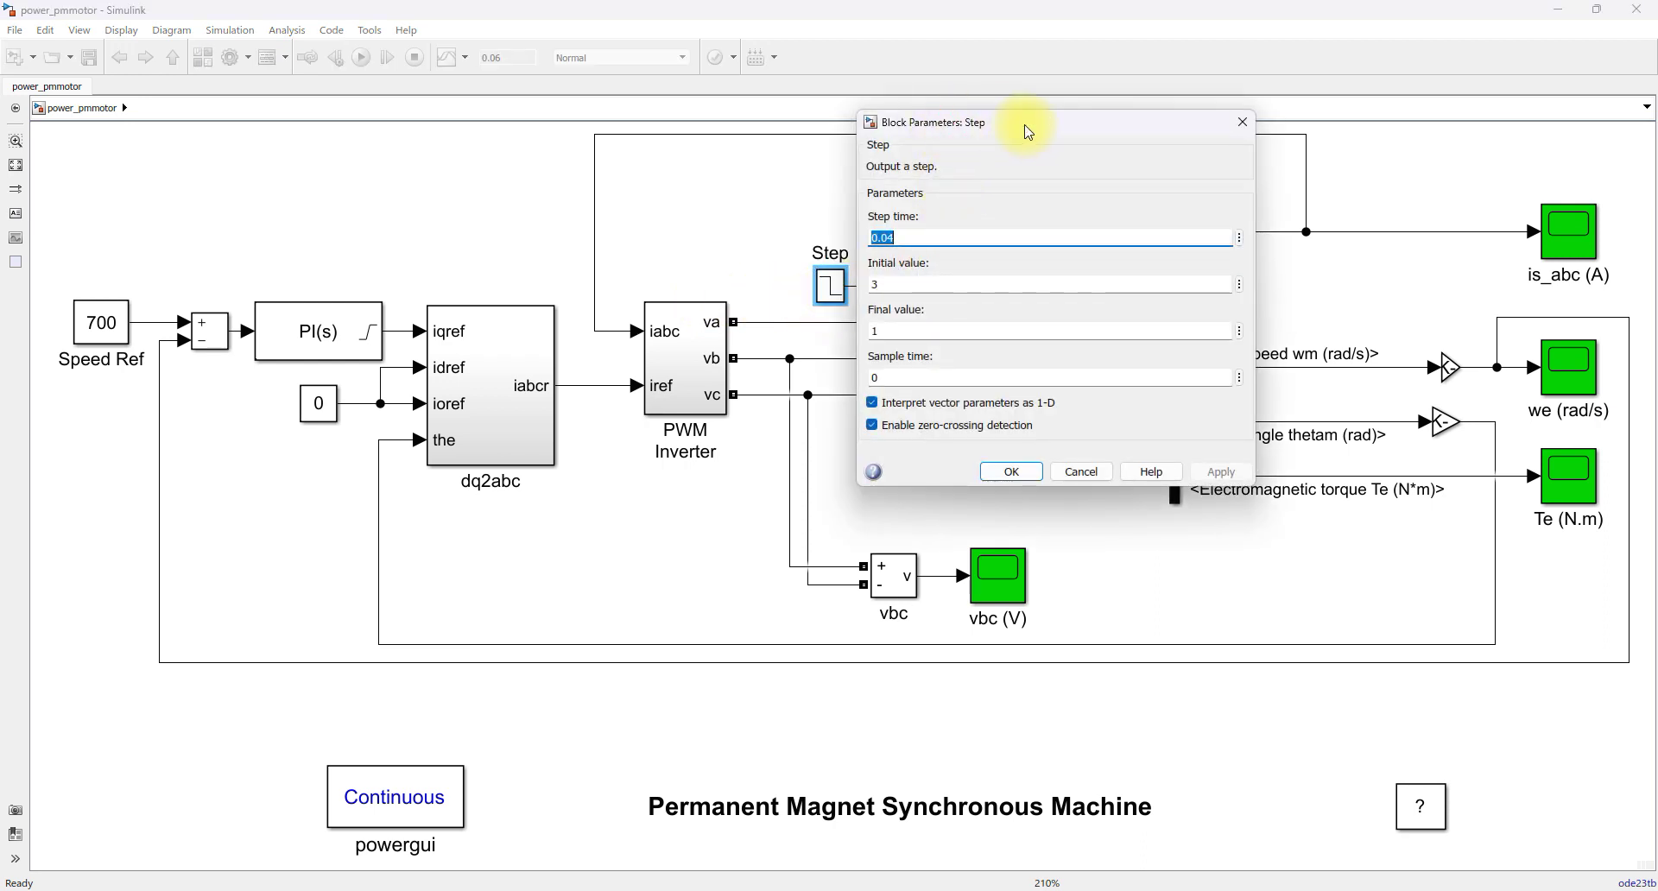
{"action": "left_click_drag", "start_coordinate": [1043, 143], "coordinate": [1127, 141]}
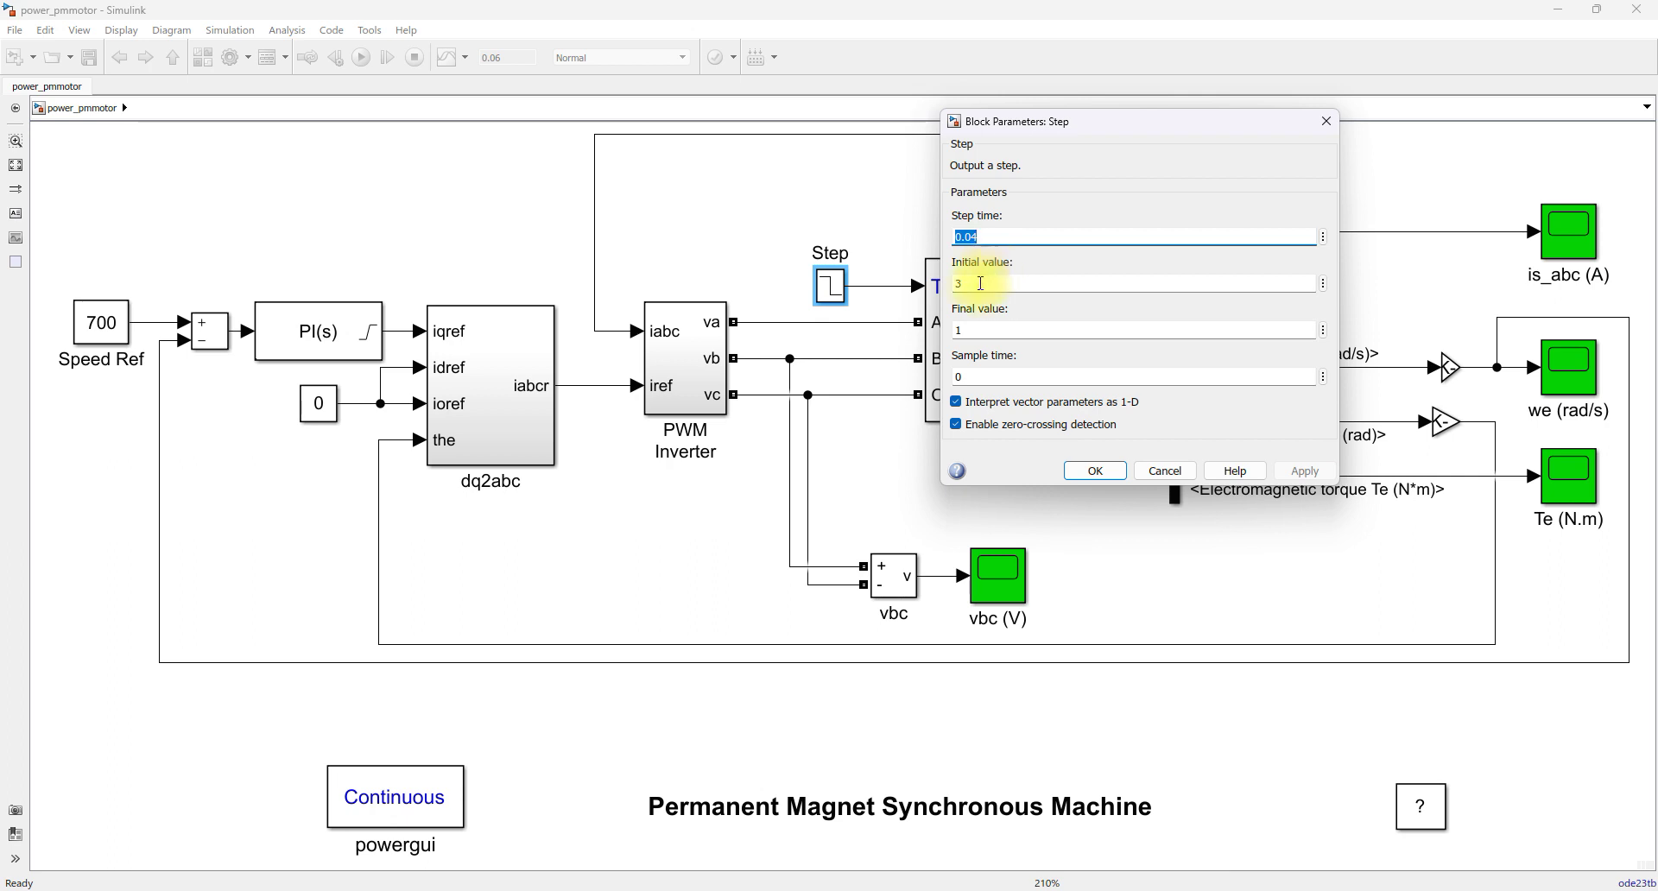
{"action": "double_click", "coordinate": [981, 285]}
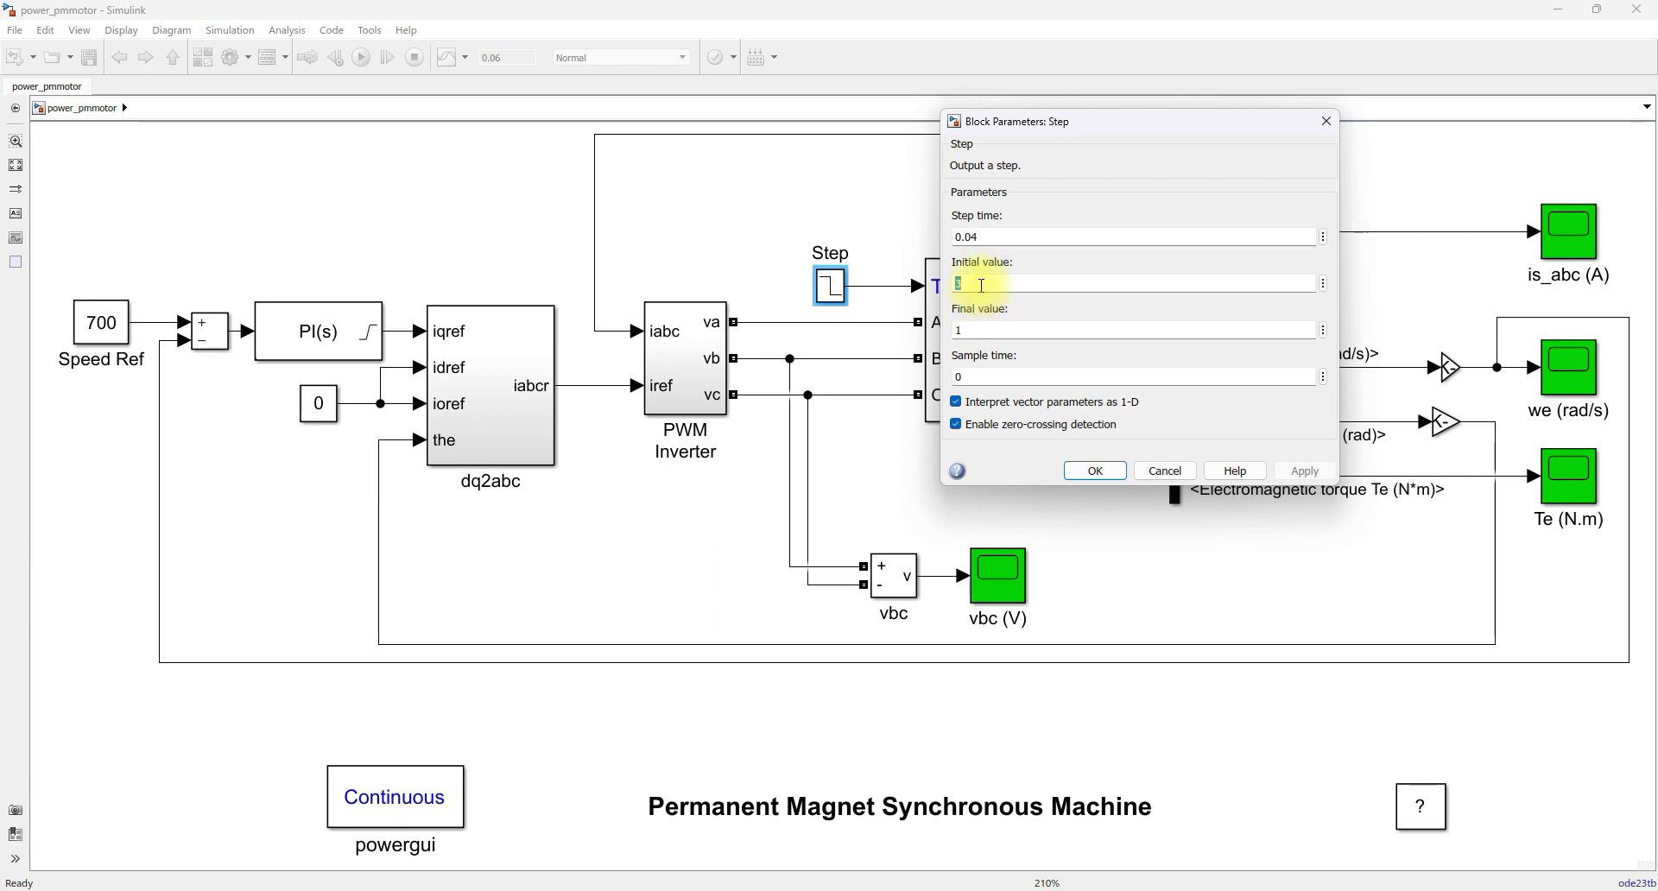
{"action": "double_click", "coordinate": [998, 235]}
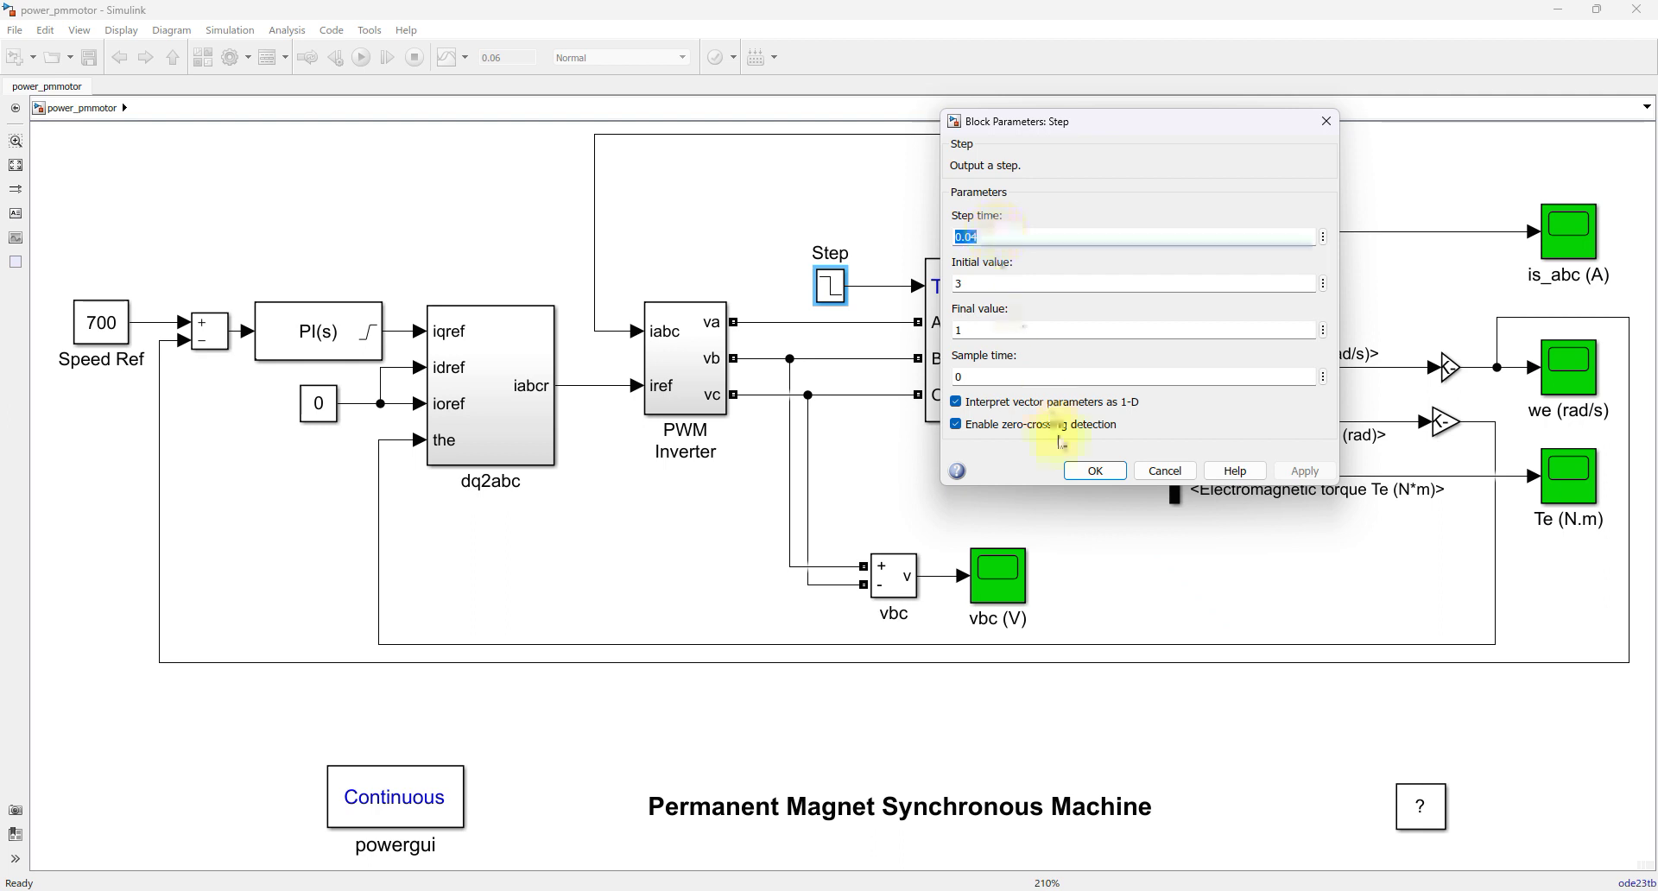
{"action": "left_click", "coordinate": [1082, 470]}
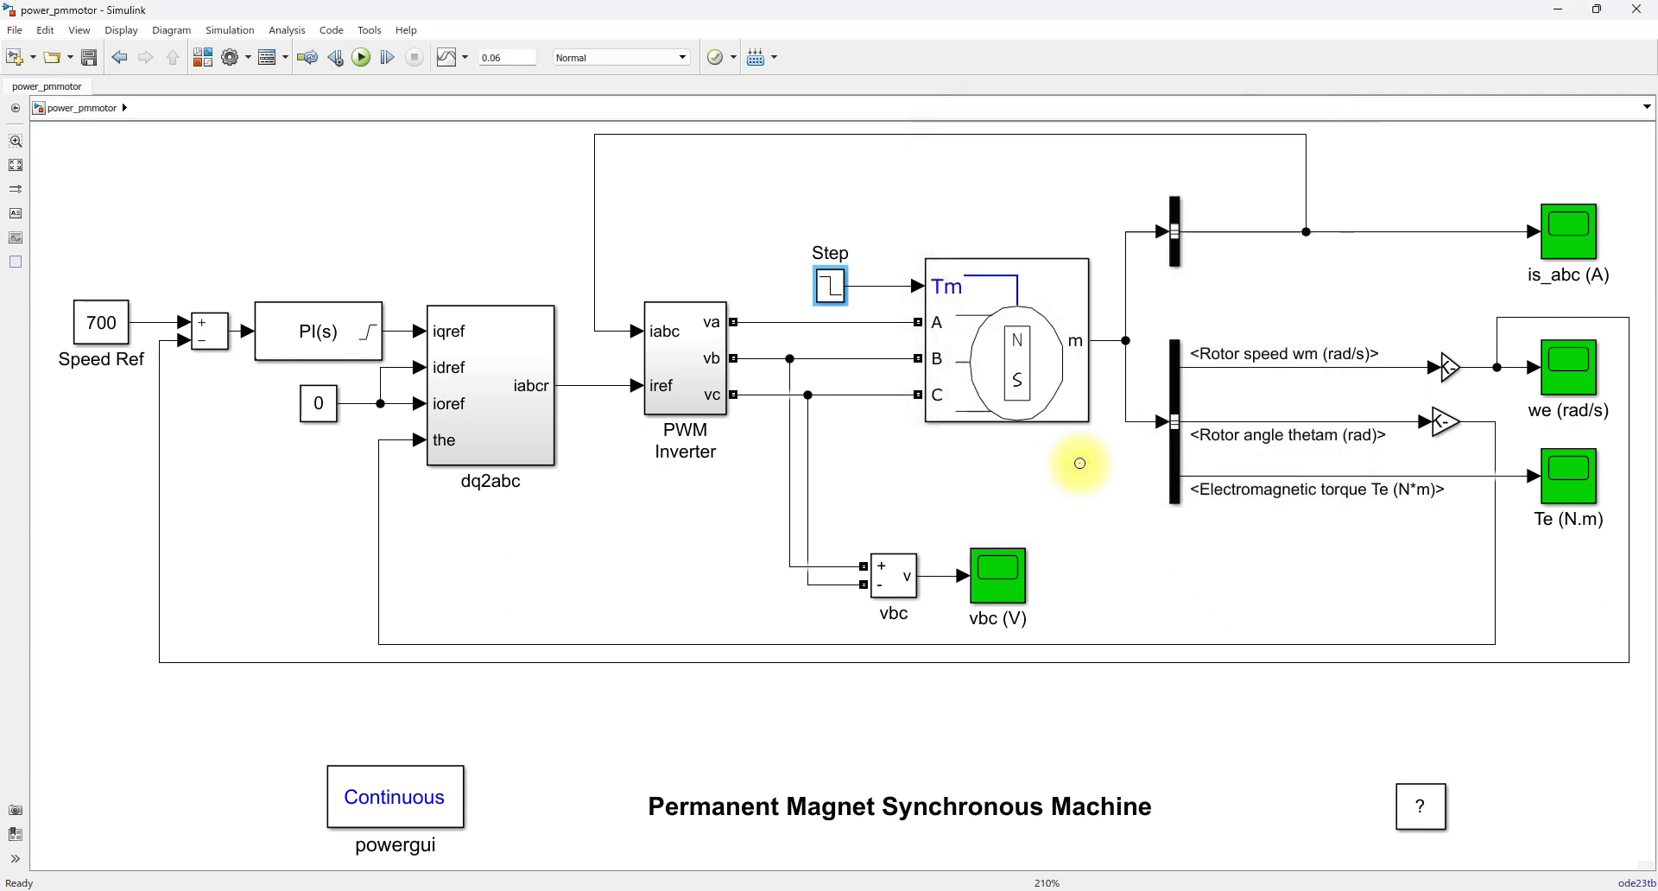
Step: Open the vbc, is_abc and we scopes, resizing their windows to reveal the diagram
{"action": "double_click", "coordinate": [997, 578]}
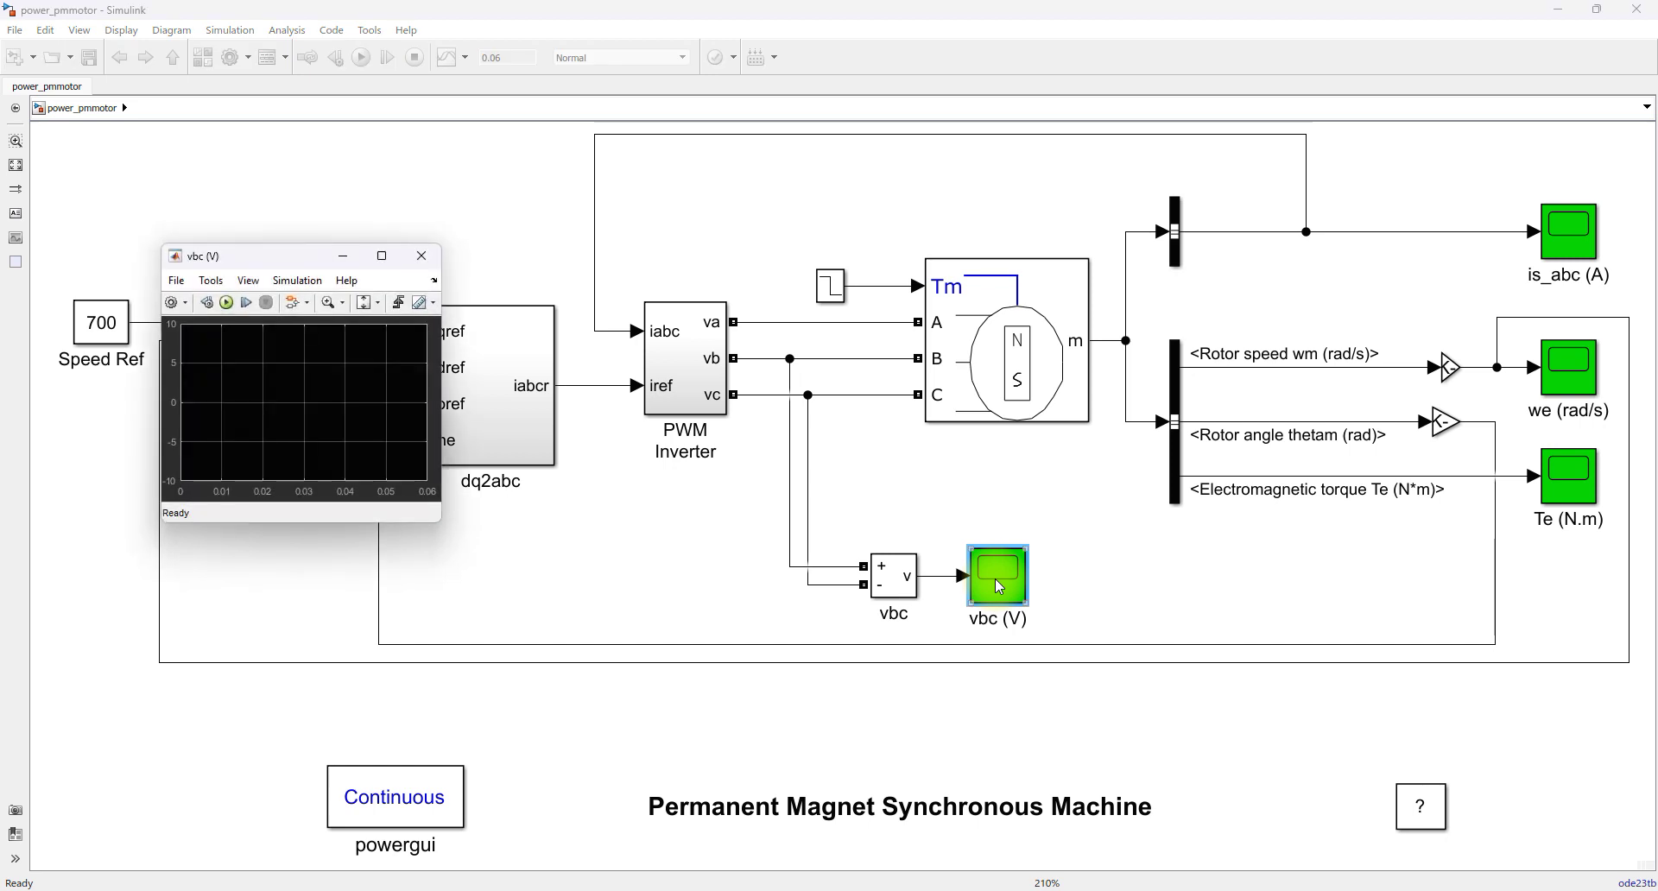
{"action": "double_click", "coordinate": [1591, 235]}
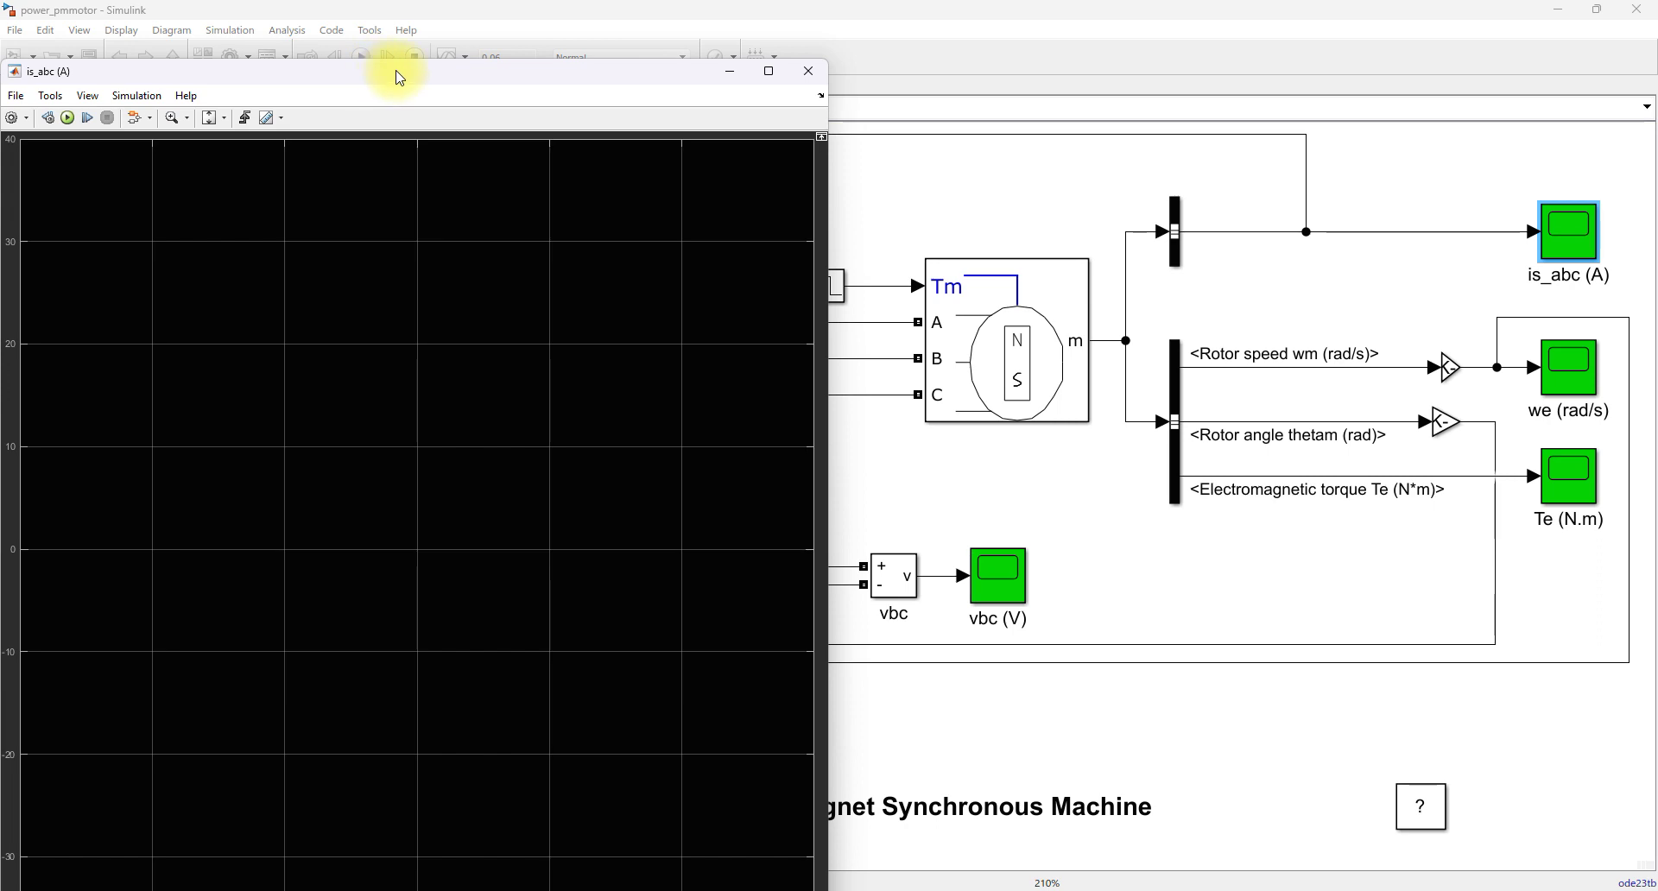
{"action": "left_click_drag", "start_coordinate": [403, 63], "coordinate": [650, 319]}
{"action": "left_click", "coordinate": [1565, 369]}
{"action": "double_click", "coordinate": [1564, 370]}
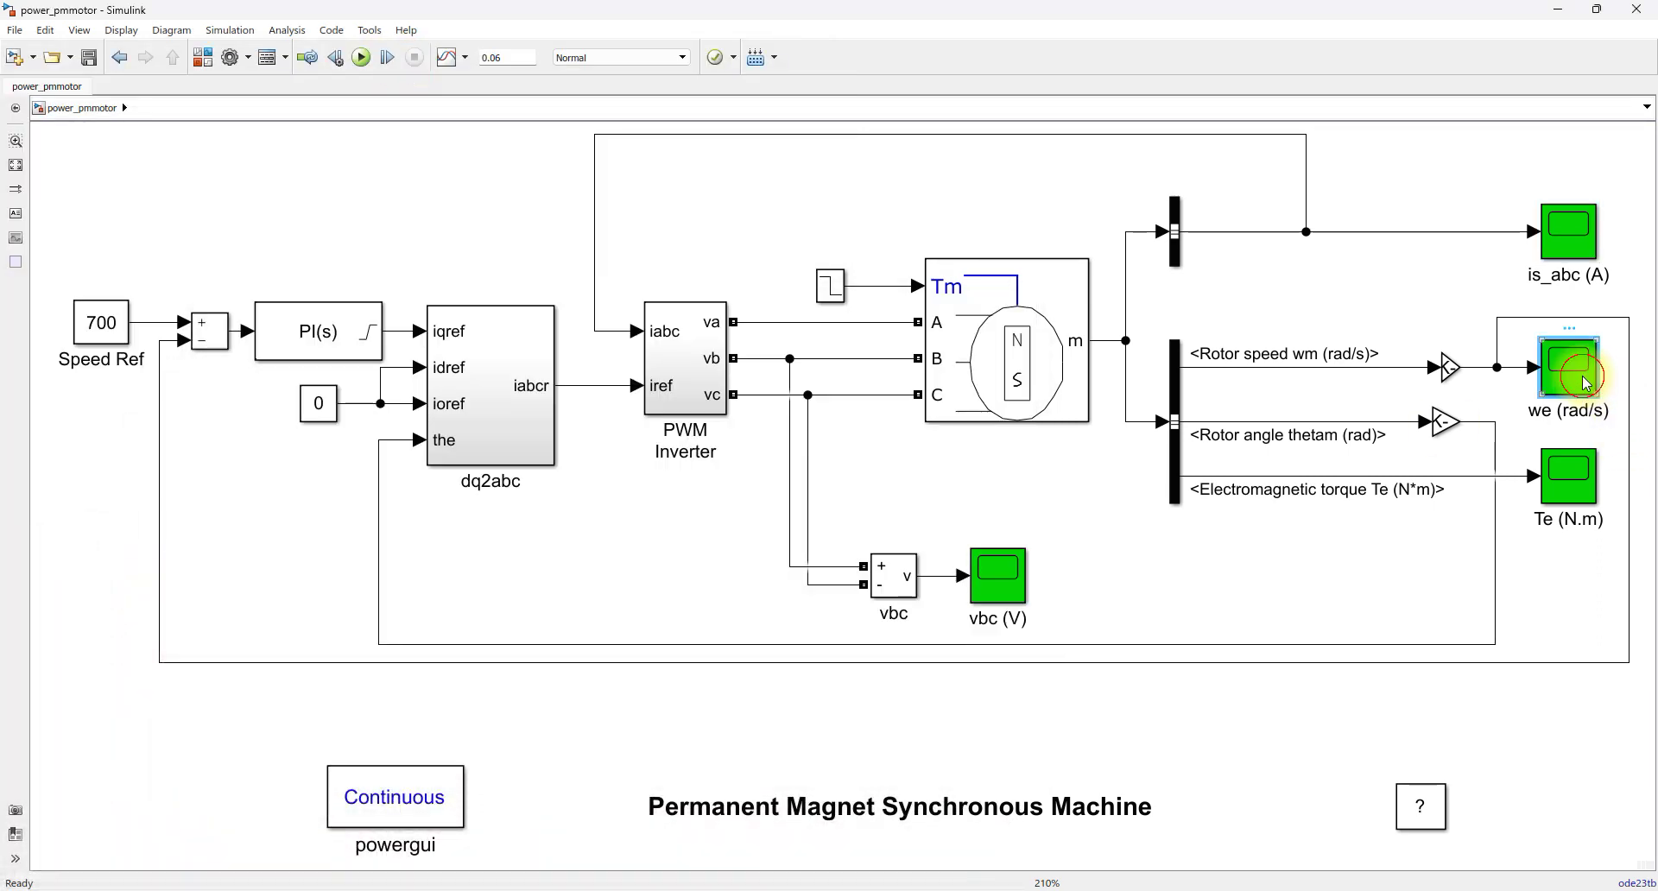
{"action": "left_click_drag", "start_coordinate": [986, 65], "coordinate": [706, 330]}
Step: Open the Te torque scope, move it to the upper centre, and bring the diagram back
{"action": "left_click", "coordinate": [1579, 487]}
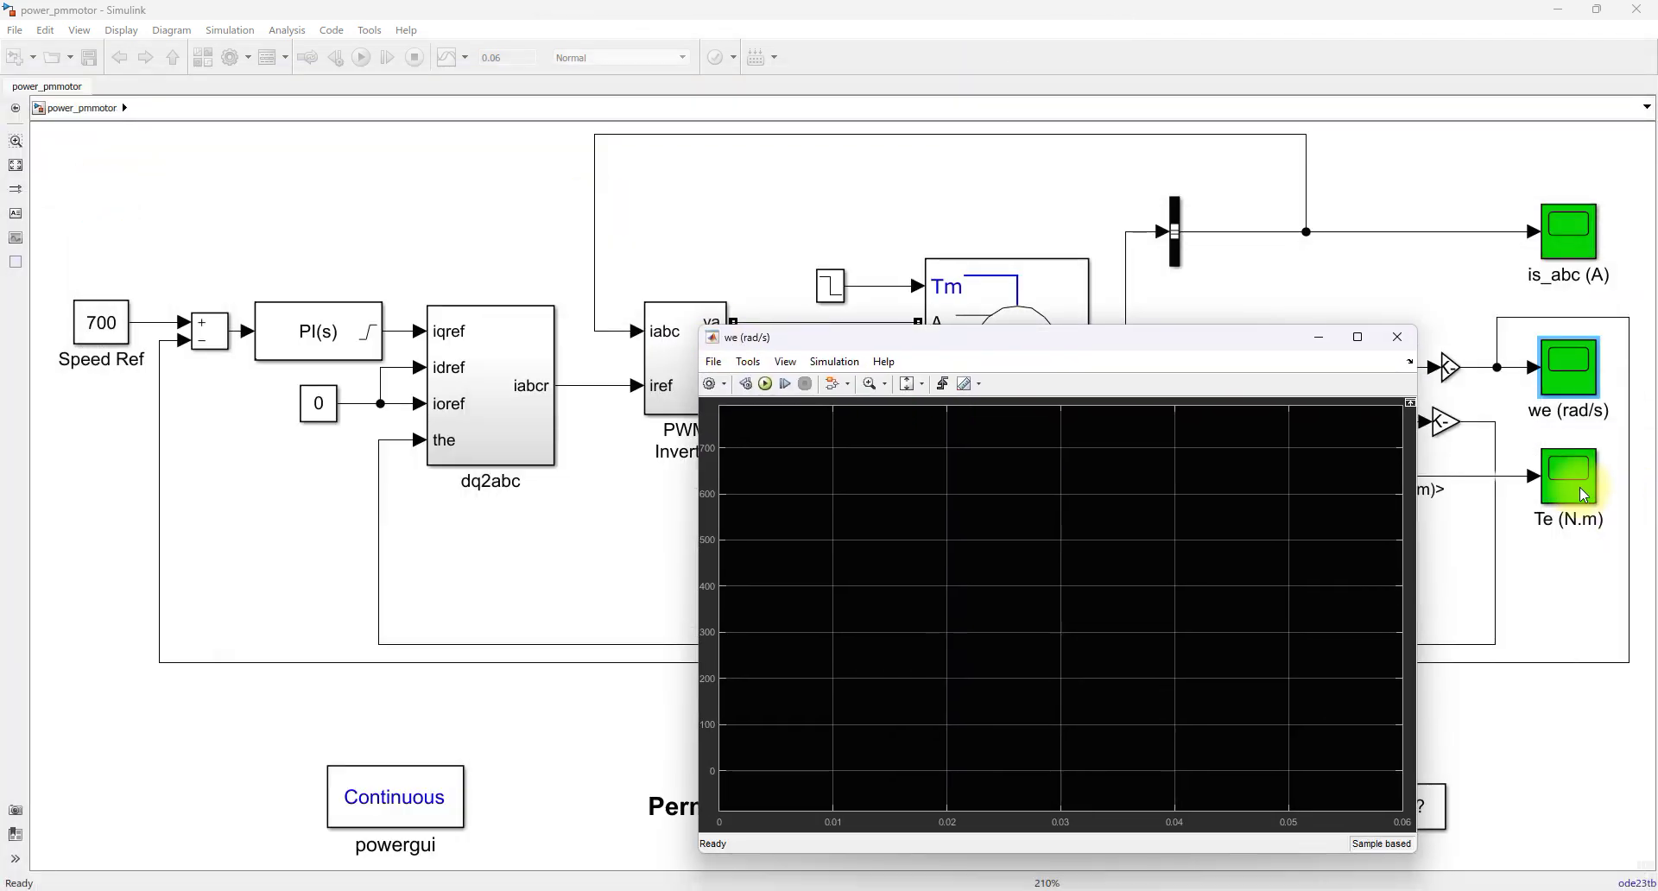
{"action": "double_click", "coordinate": [1577, 485]}
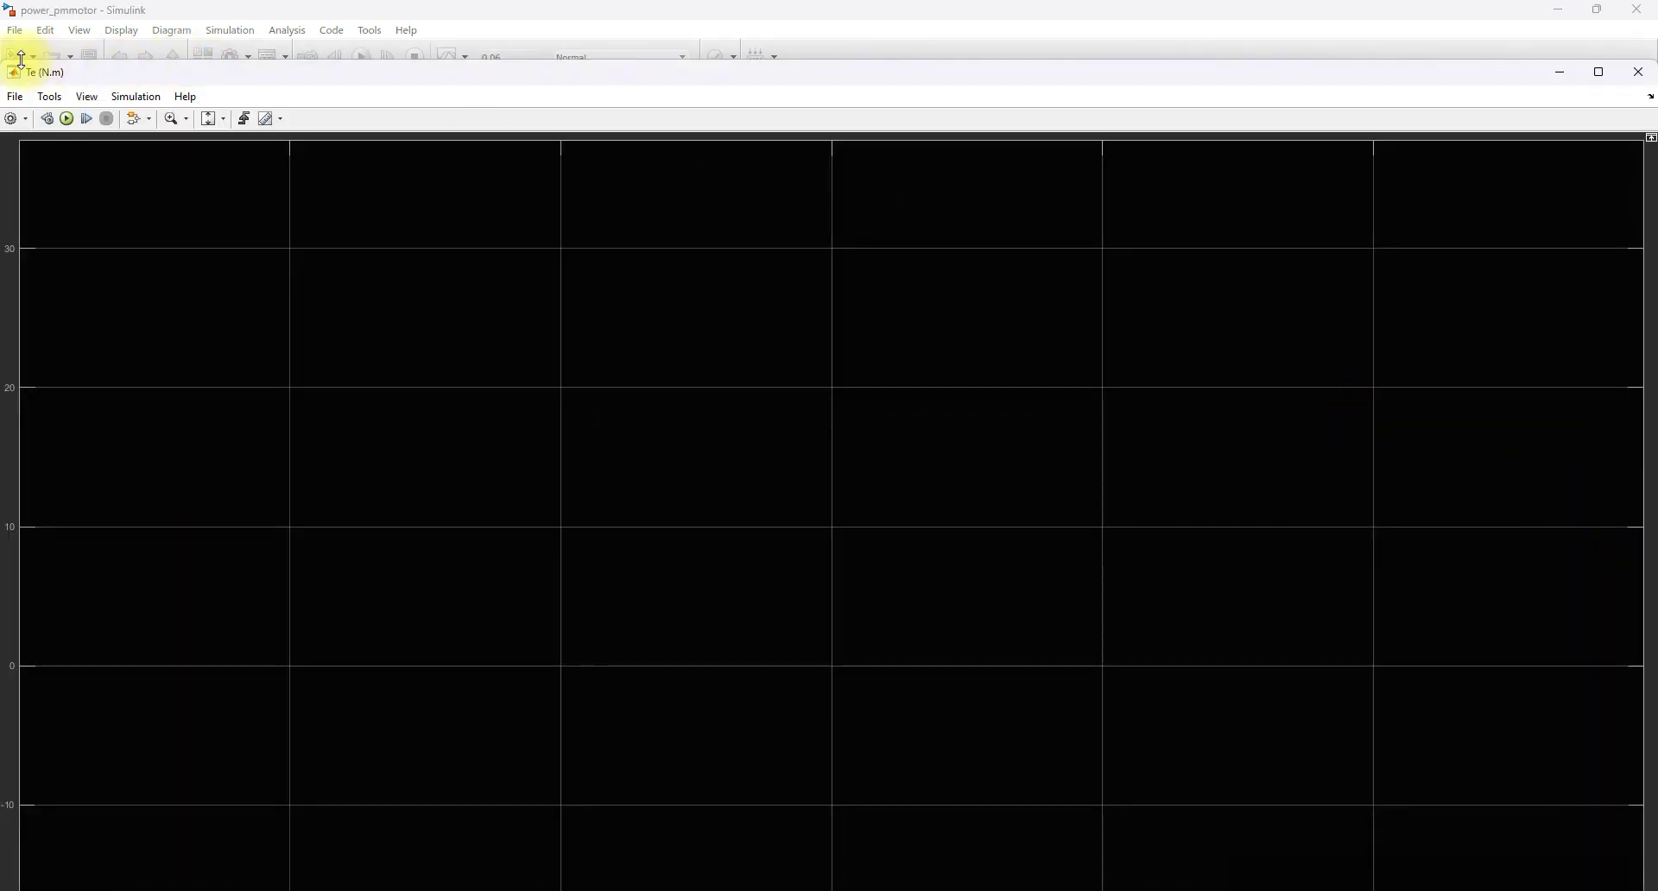
{"action": "left_click_drag", "start_coordinate": [9, 64], "coordinate": [1004, 485]}
{"action": "left_click", "coordinate": [1011, 489]}
{"action": "key", "text": "Escape"}
{"action": "left_click_drag", "start_coordinate": [1219, 483], "coordinate": [820, 138]}
{"action": "left_click", "coordinate": [1589, 401]}
{"action": "double_click", "coordinate": [1573, 367]}
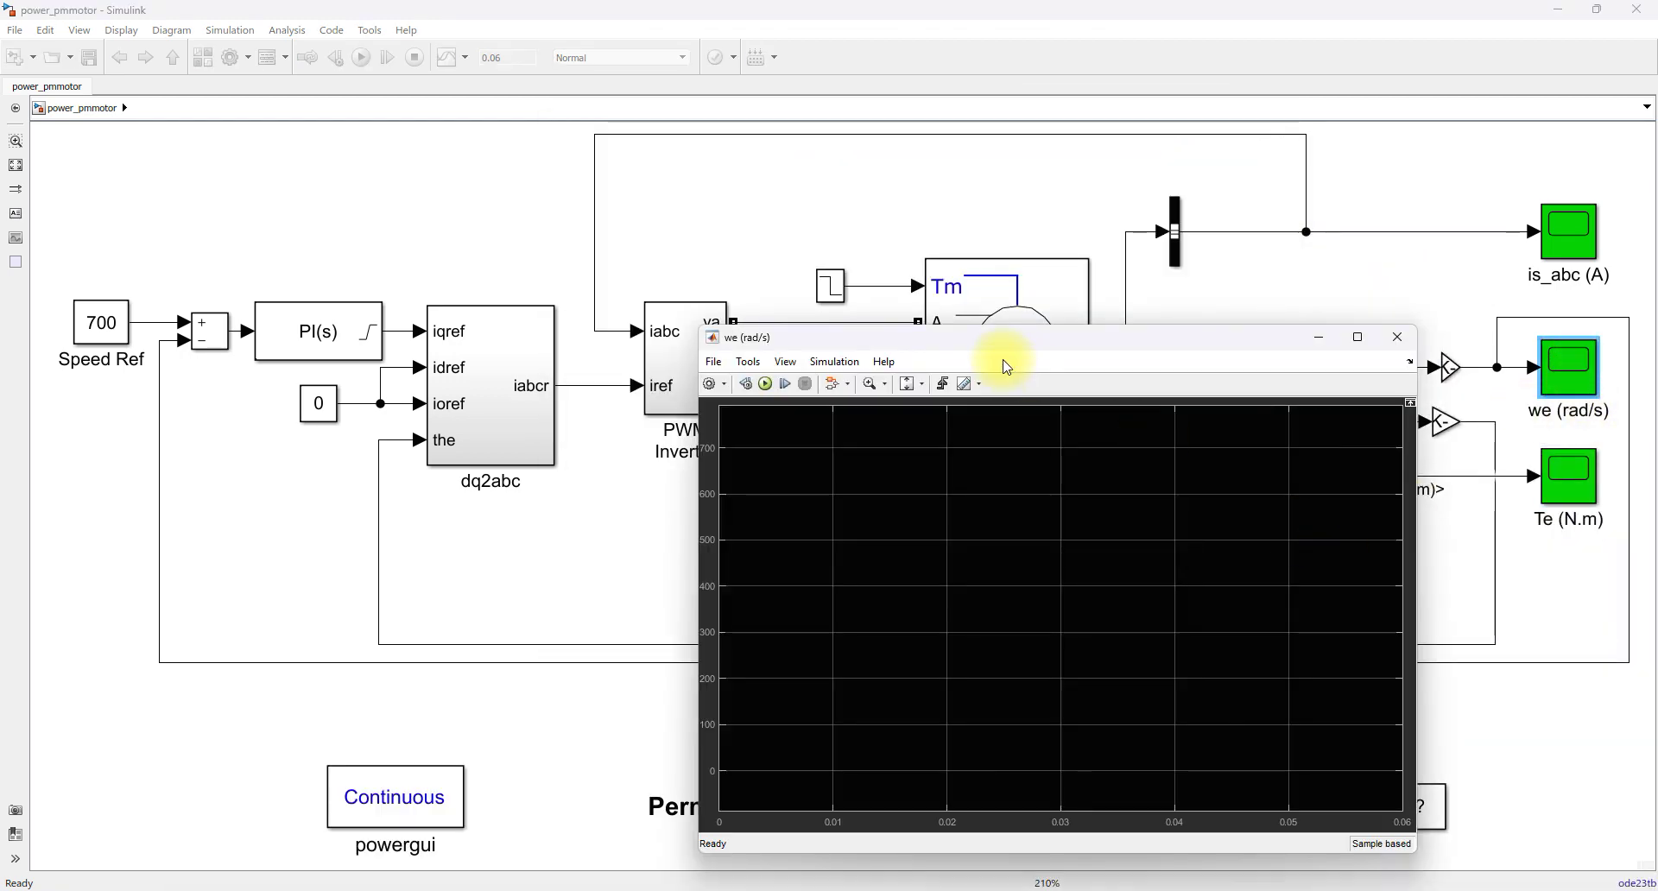
{"action": "left_click", "coordinate": [673, 476]}
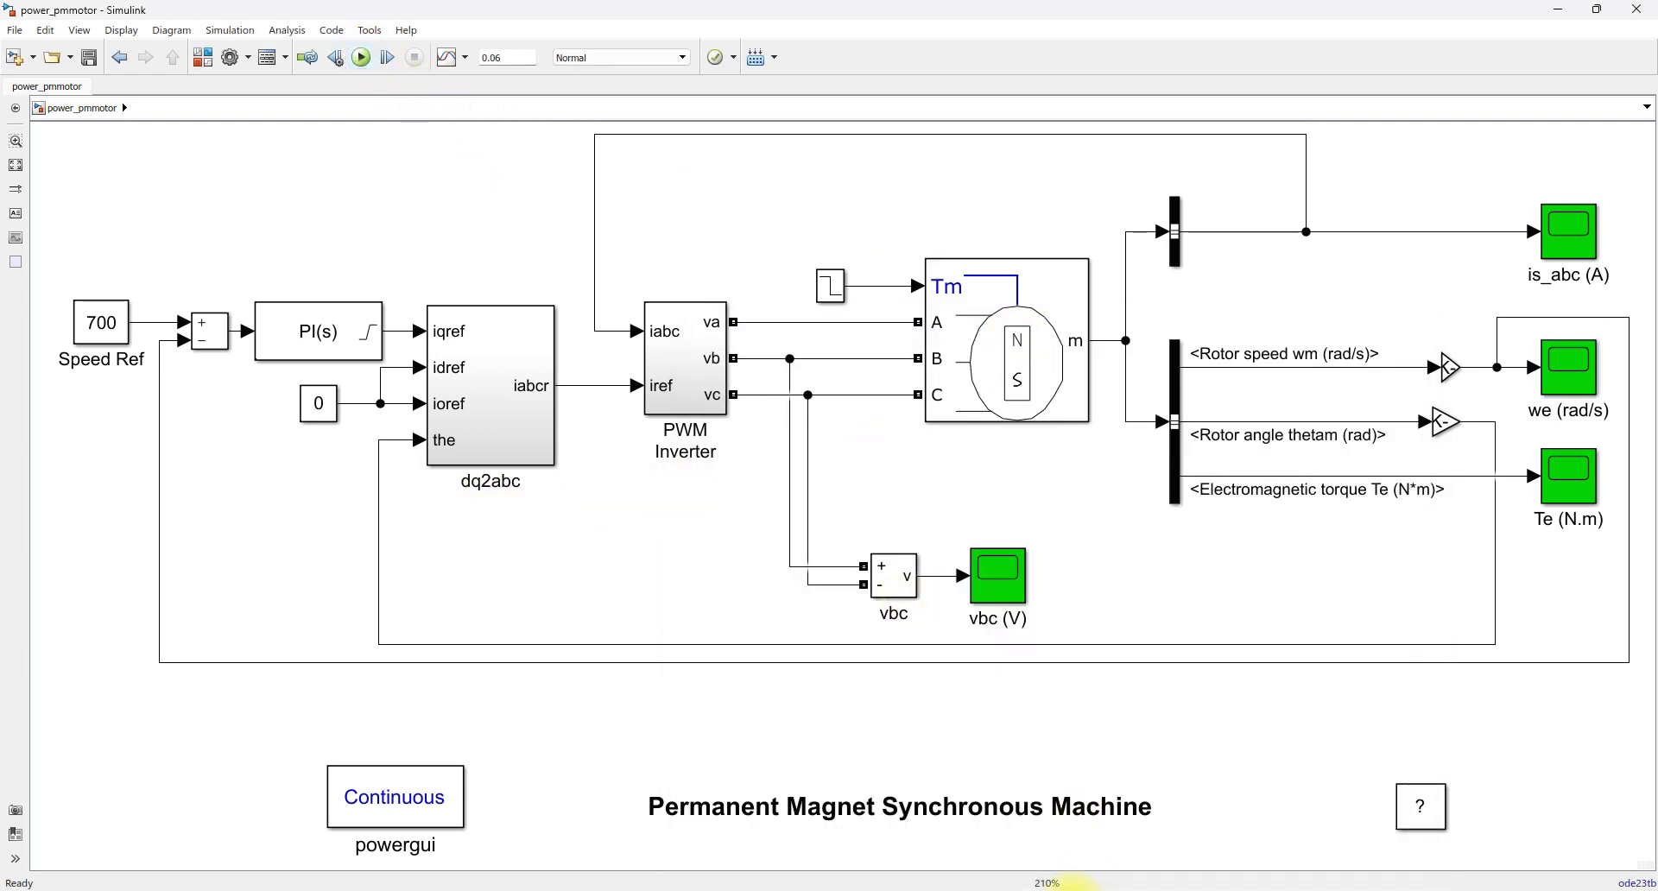
{"action": "left_click", "coordinate": [1078, 885]}
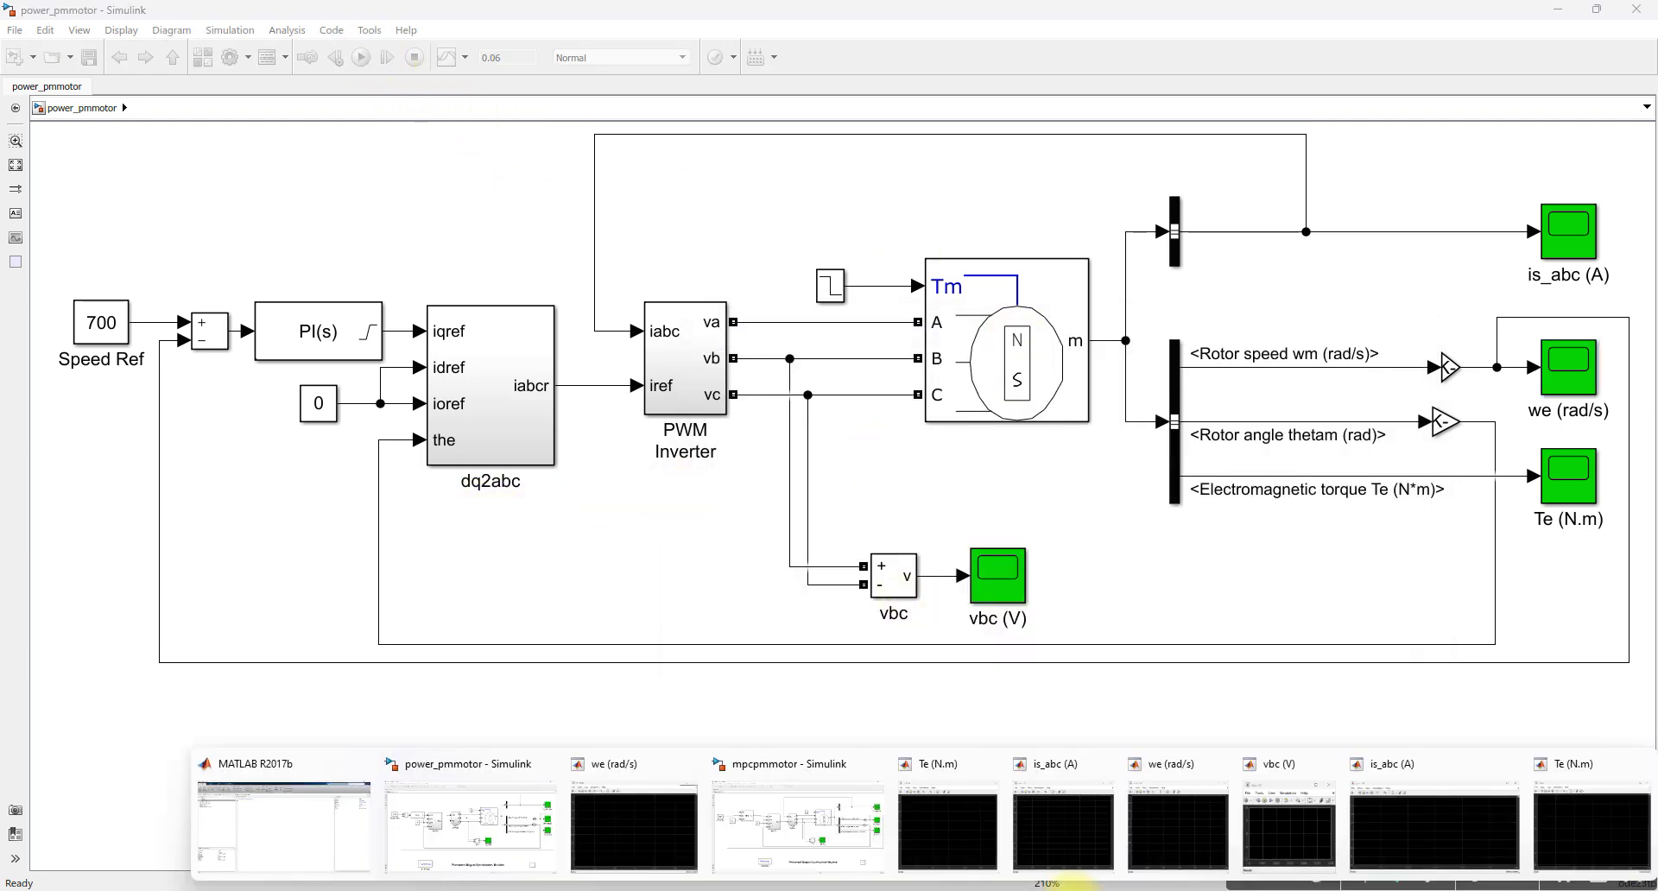
Step: Place the we speed and Te torque scope windows side by side
{"action": "left_click", "coordinate": [639, 825]}
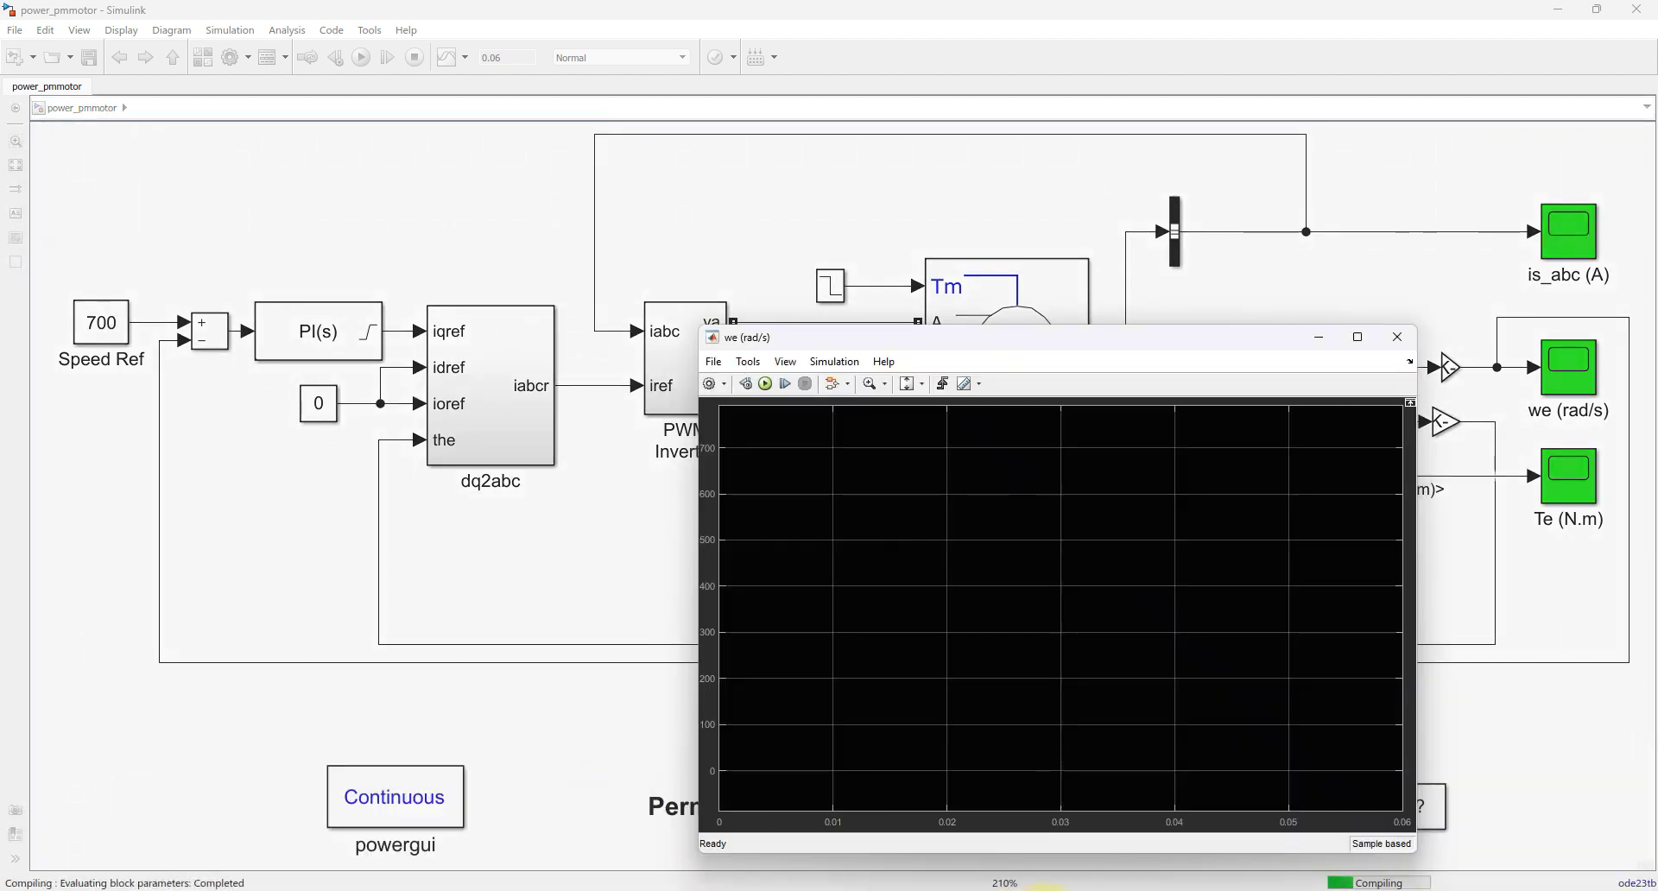
{"action": "left_click", "coordinate": [1045, 886]}
{"action": "left_click", "coordinate": [999, 864]}
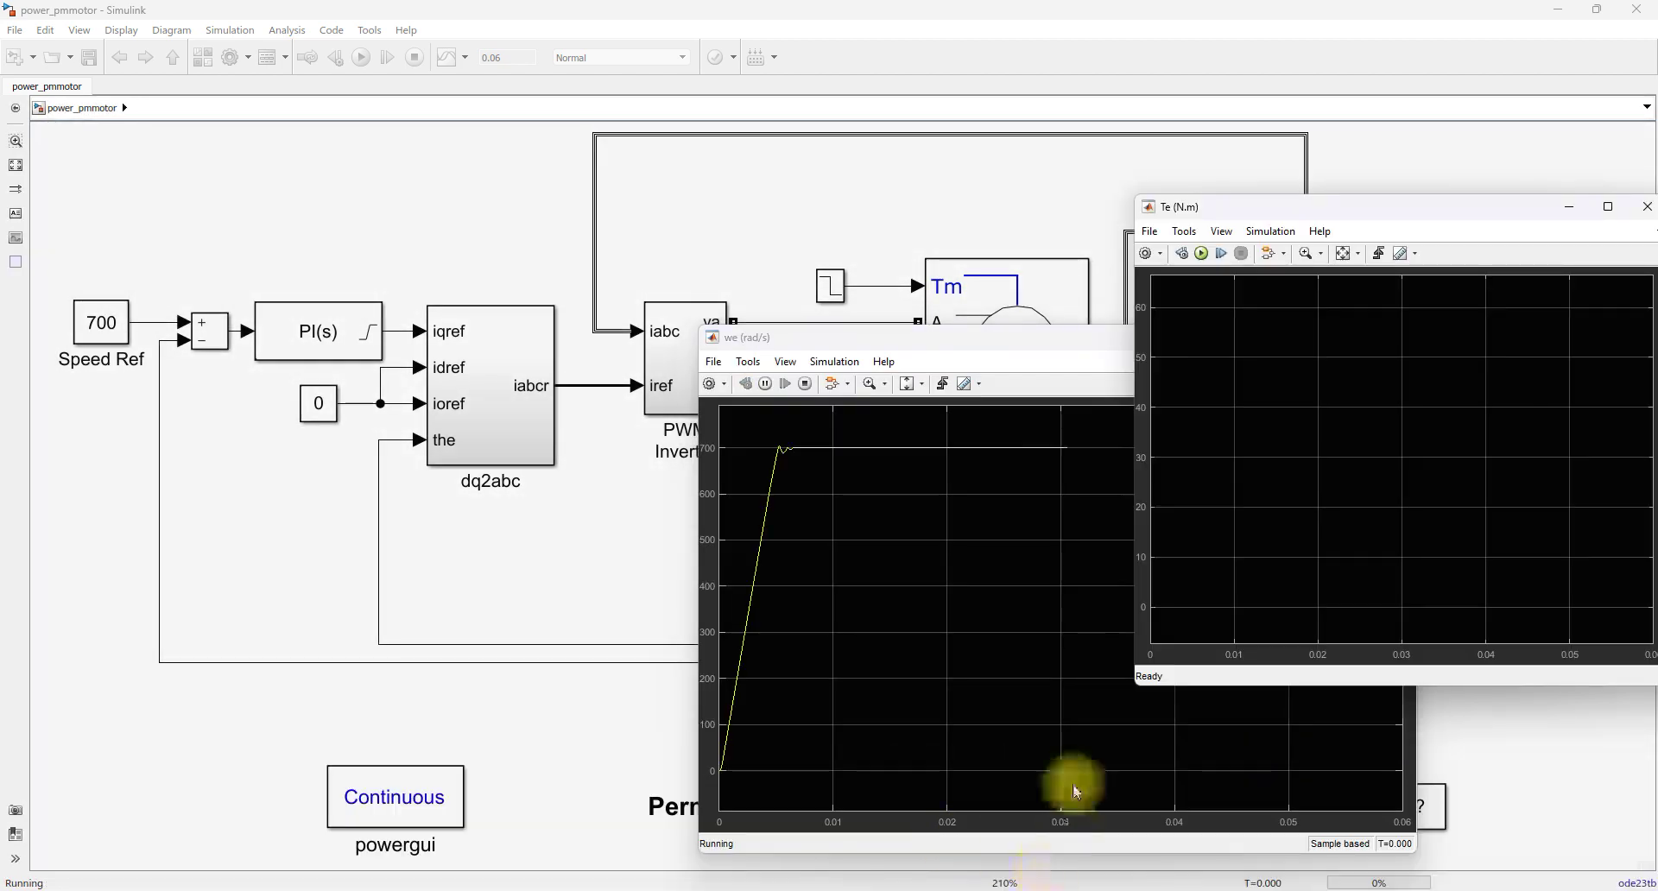
{"action": "left_click_drag", "start_coordinate": [844, 340], "coordinate": [517, 169]}
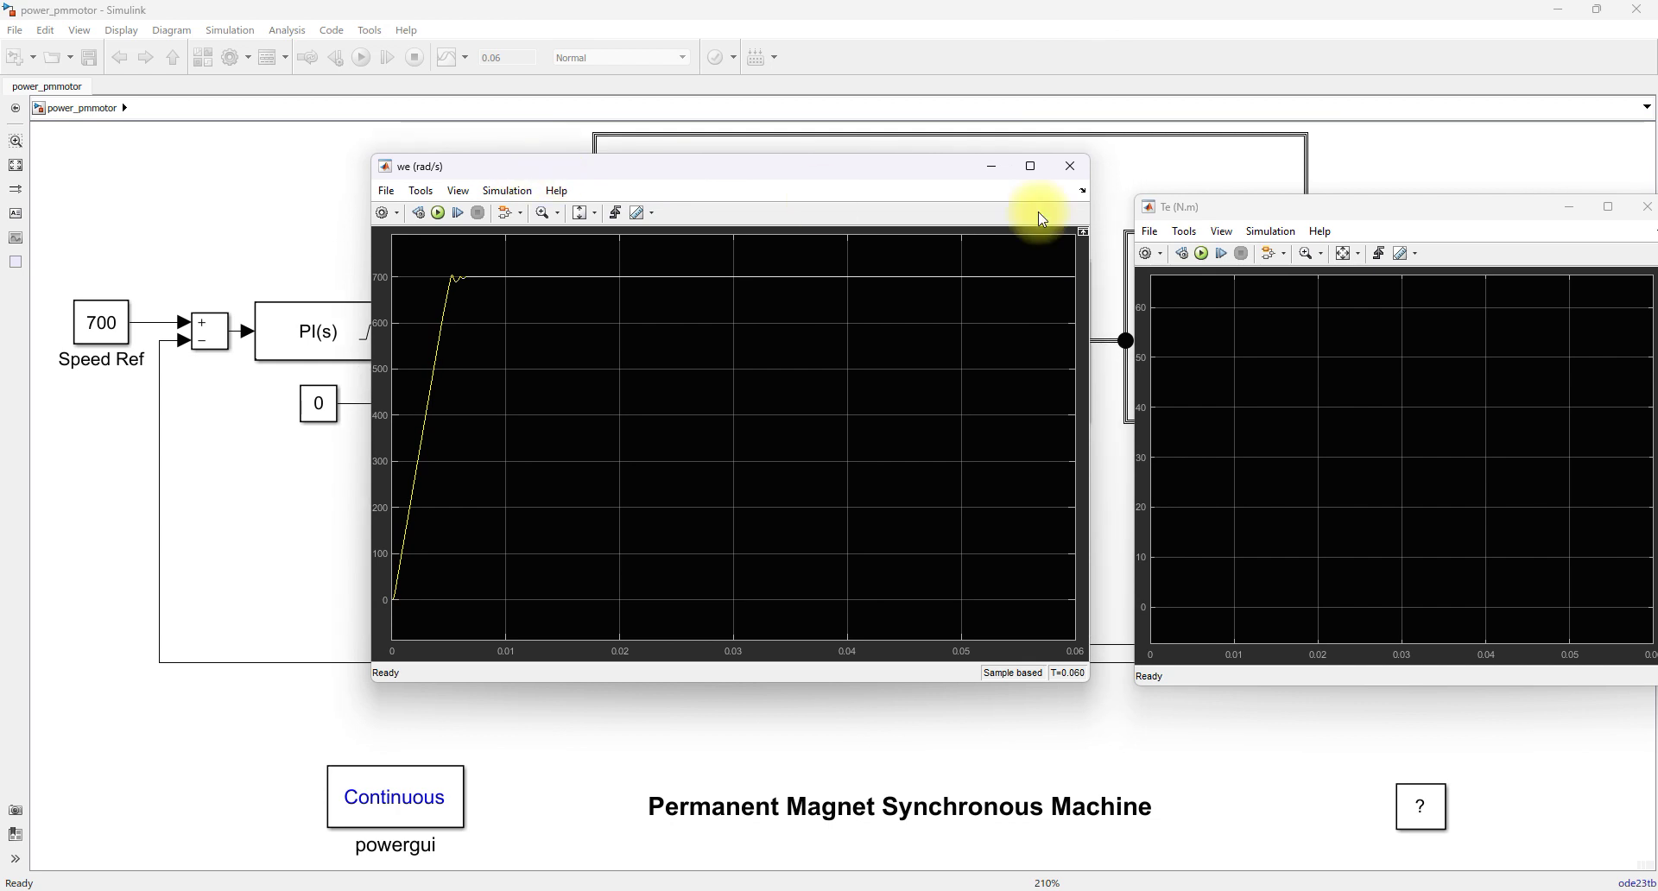
{"action": "left_click_drag", "start_coordinate": [1259, 208], "coordinate": [960, 193]}
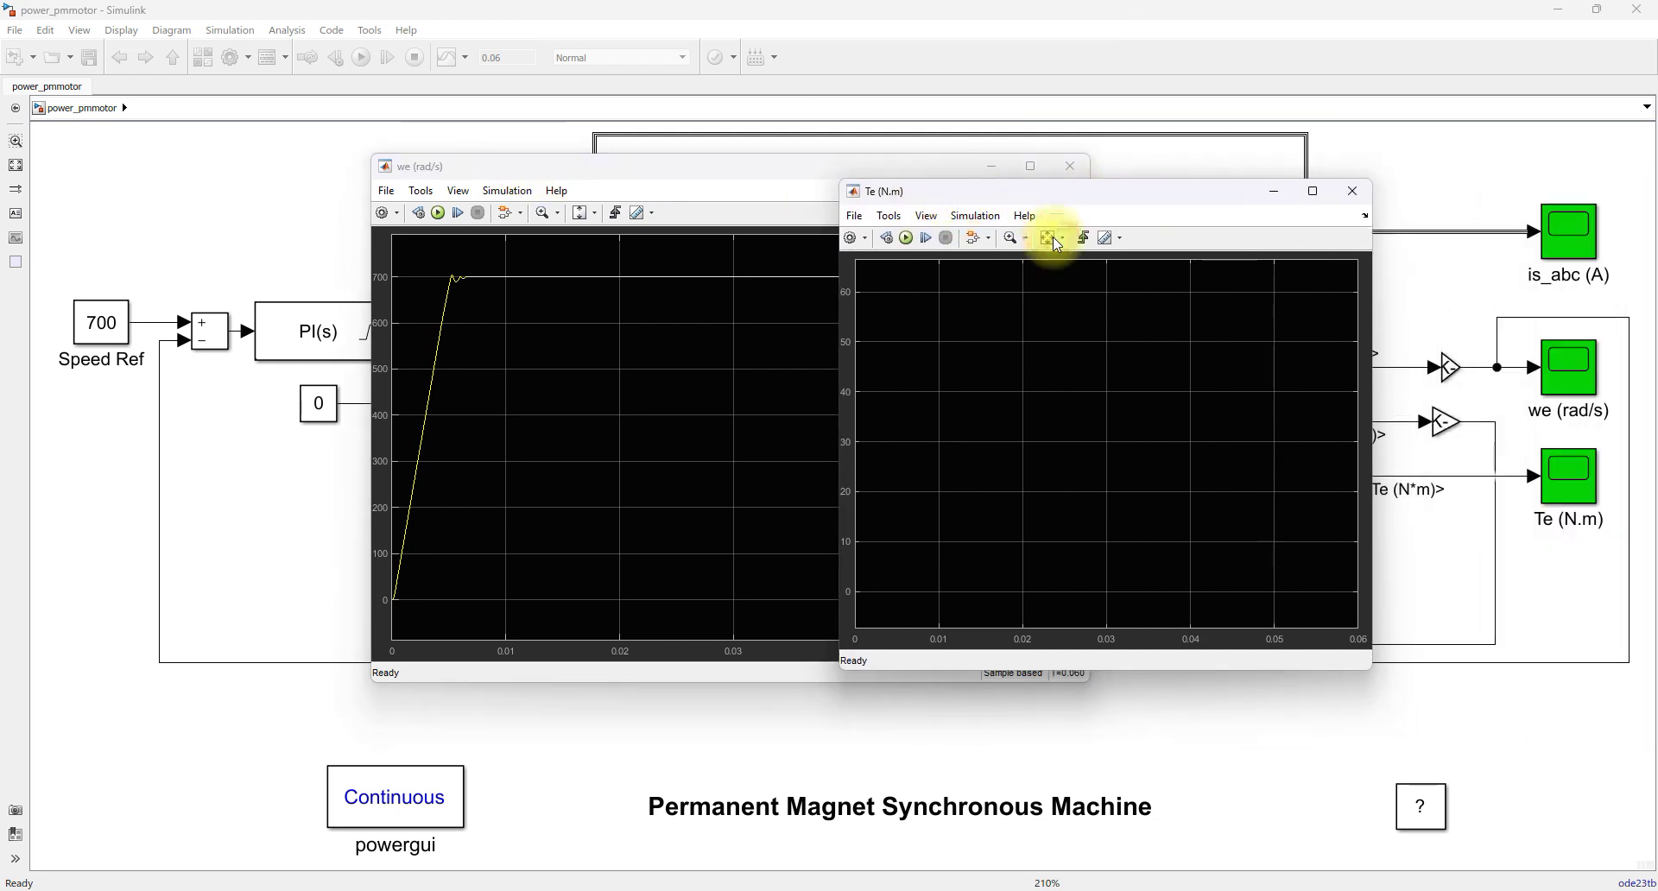
Step: View the Te, is_abc and vbc scope results, ending with the we speed scope in front
{"action": "mouse_move", "coordinate": [1069, 885]}
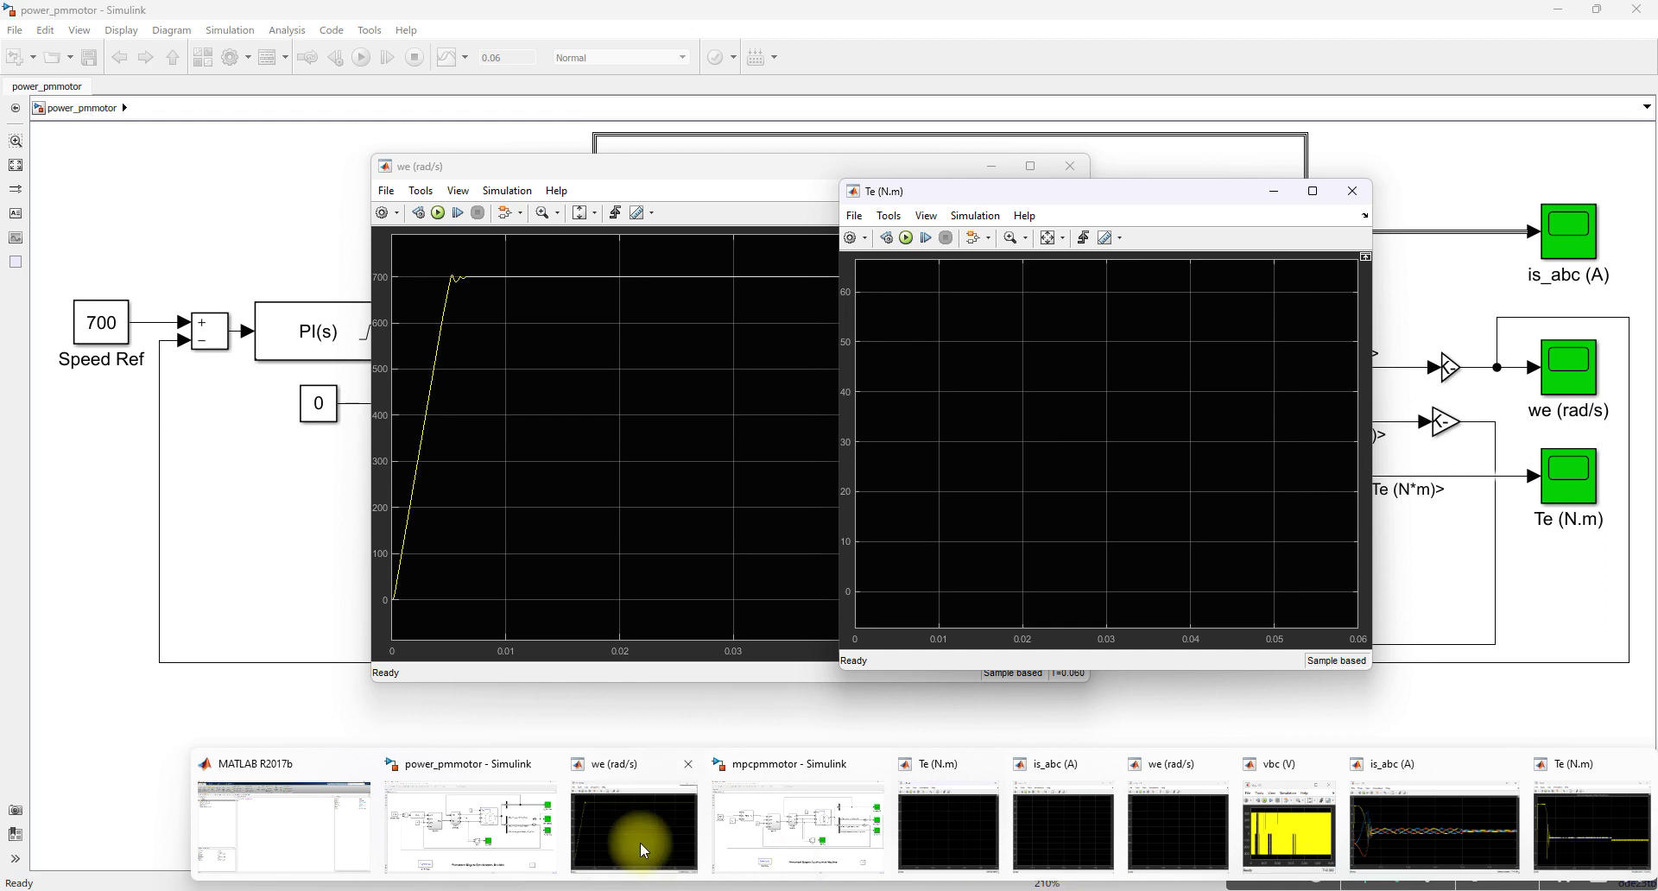
{"action": "left_click", "coordinate": [532, 822]}
{"action": "double_click", "coordinate": [1589, 491]}
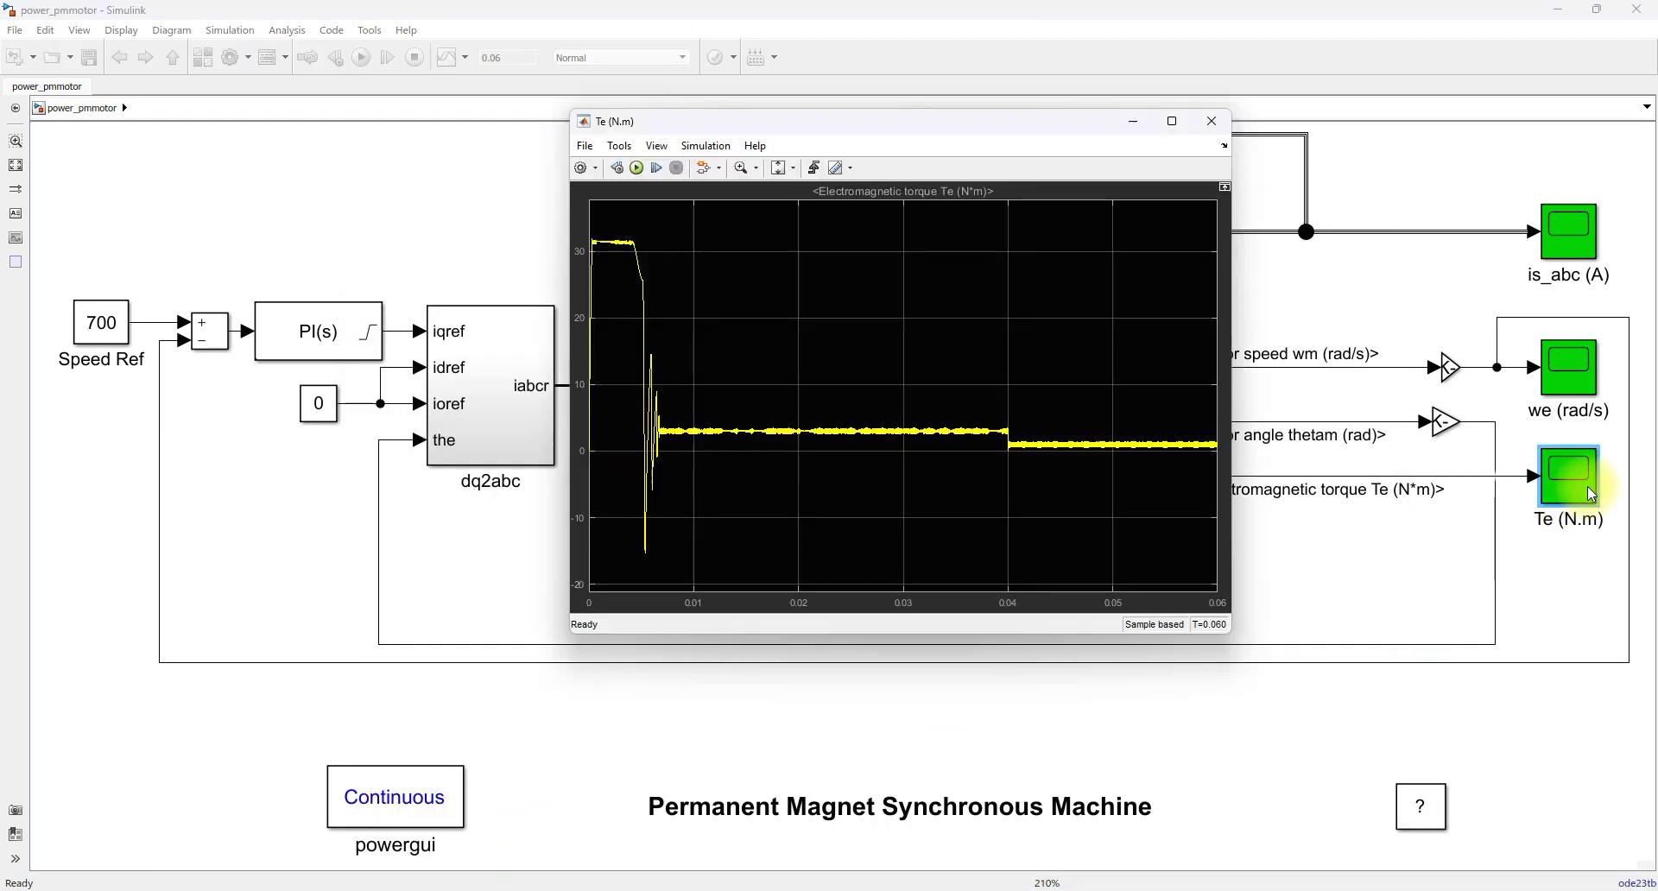
{"action": "mouse_move", "coordinate": [1053, 884]}
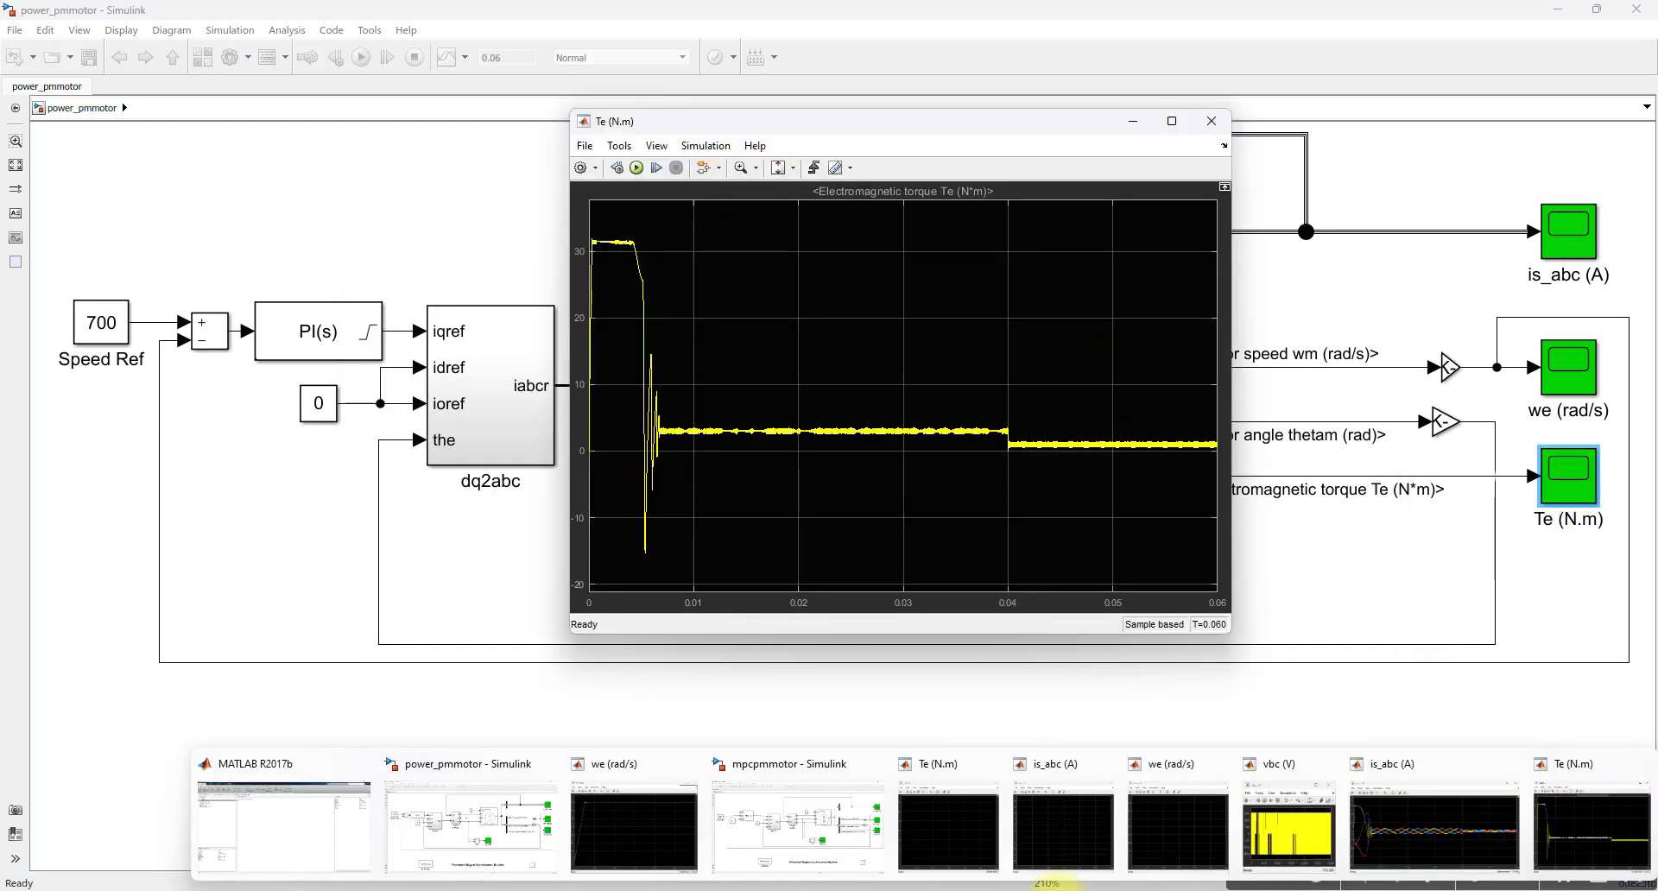
{"action": "left_click", "coordinate": [1369, 855]}
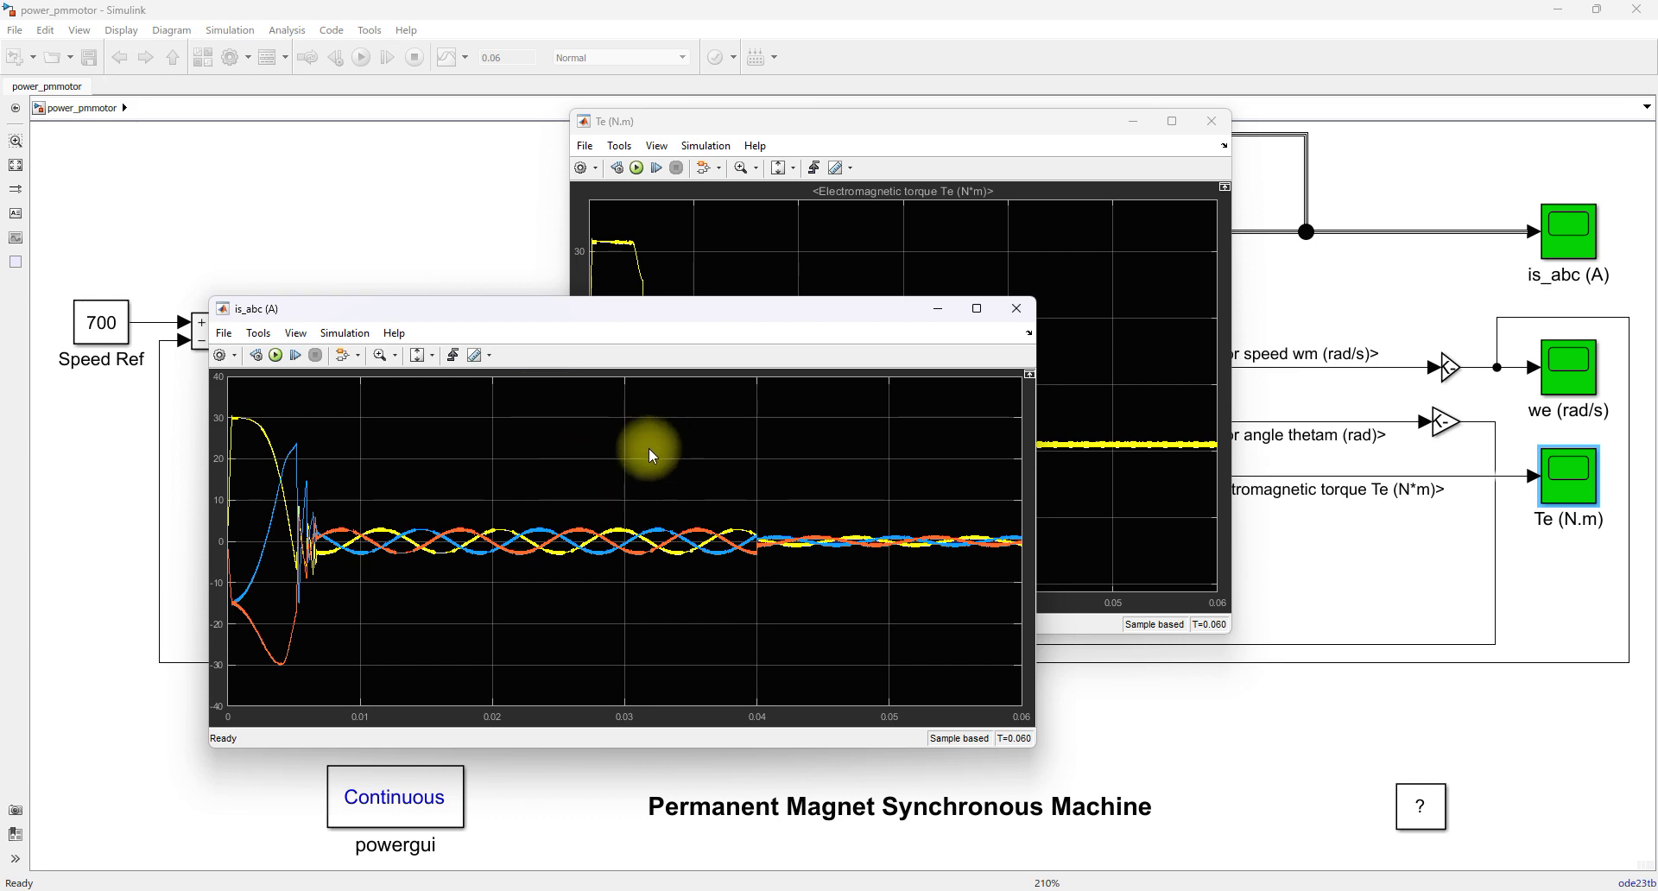
{"action": "mouse_move", "coordinate": [1050, 881]}
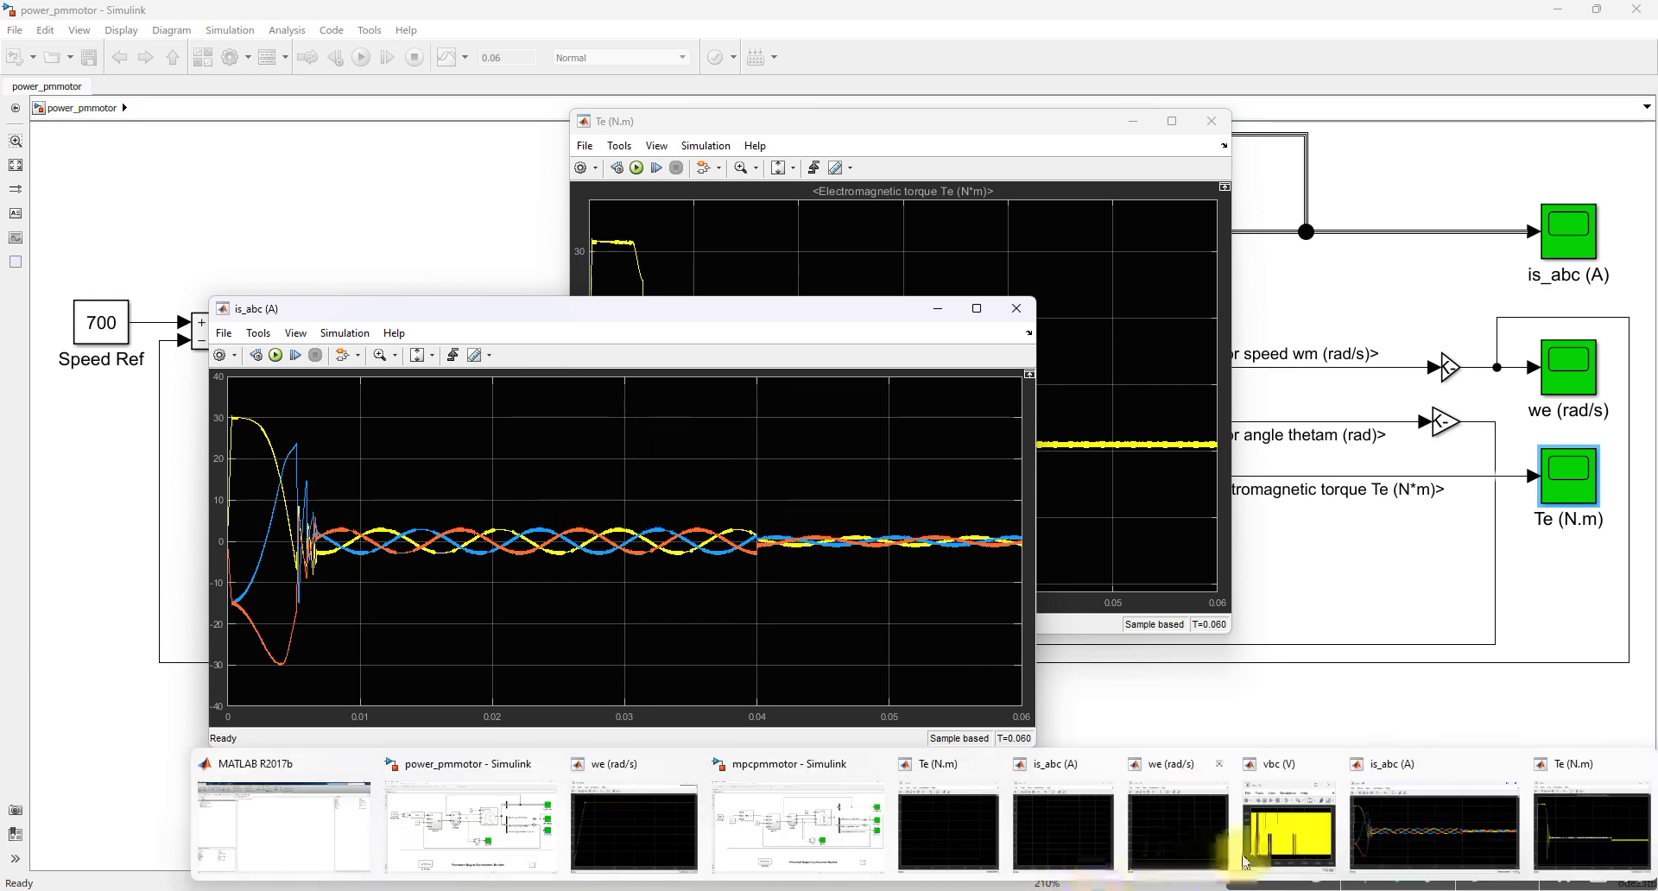
{"action": "left_click", "coordinate": [1287, 829]}
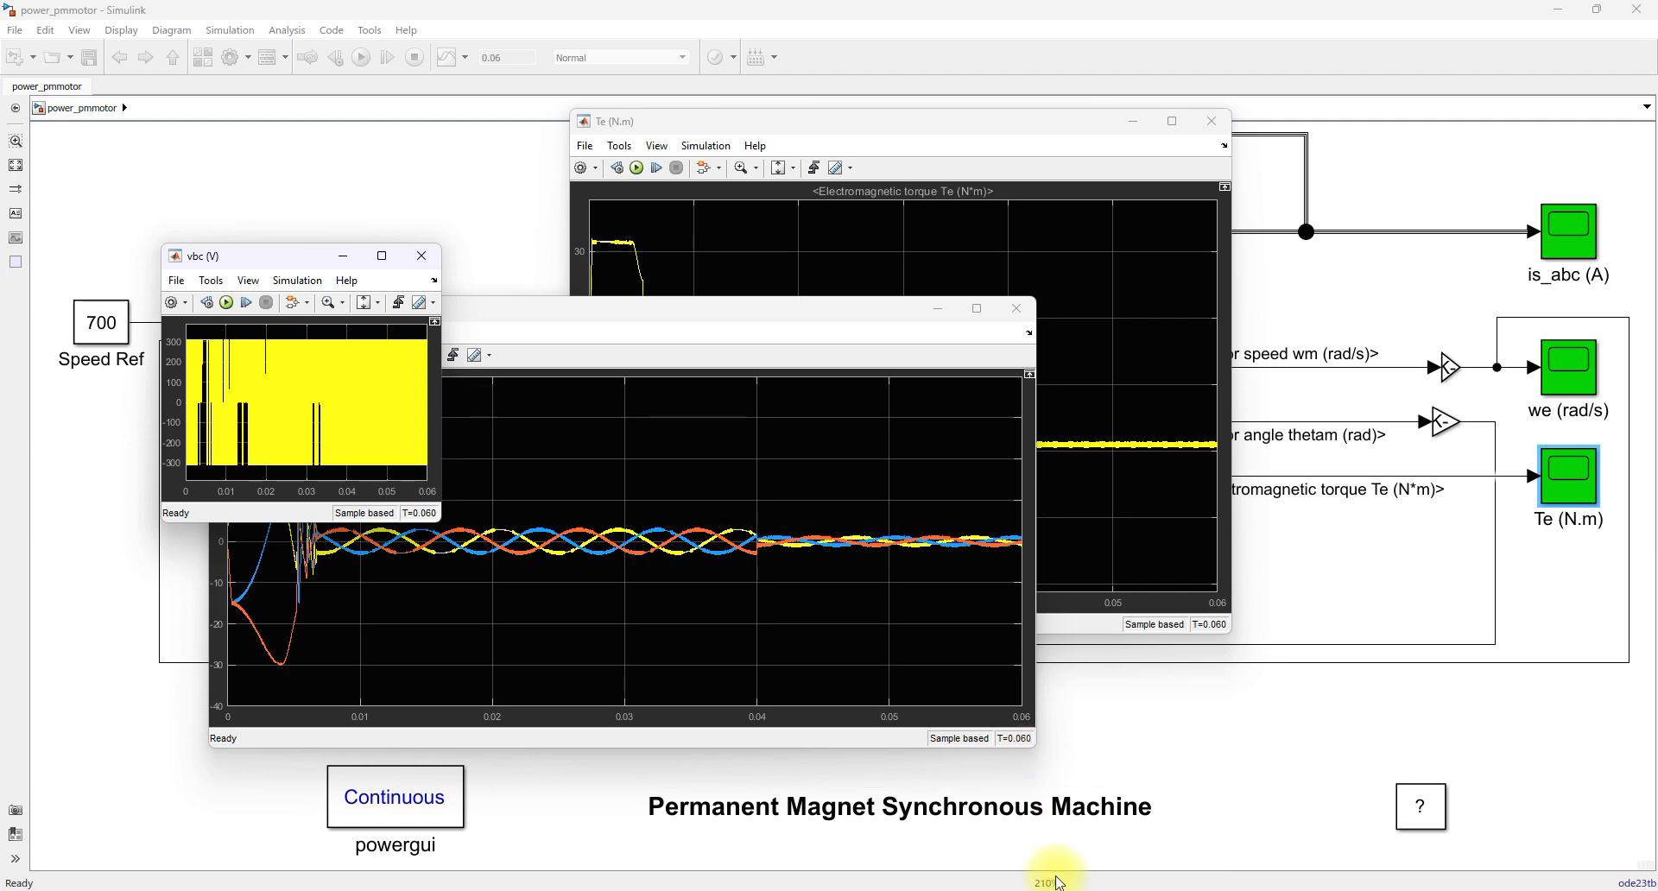
{"action": "mouse_move", "coordinate": [1051, 880]}
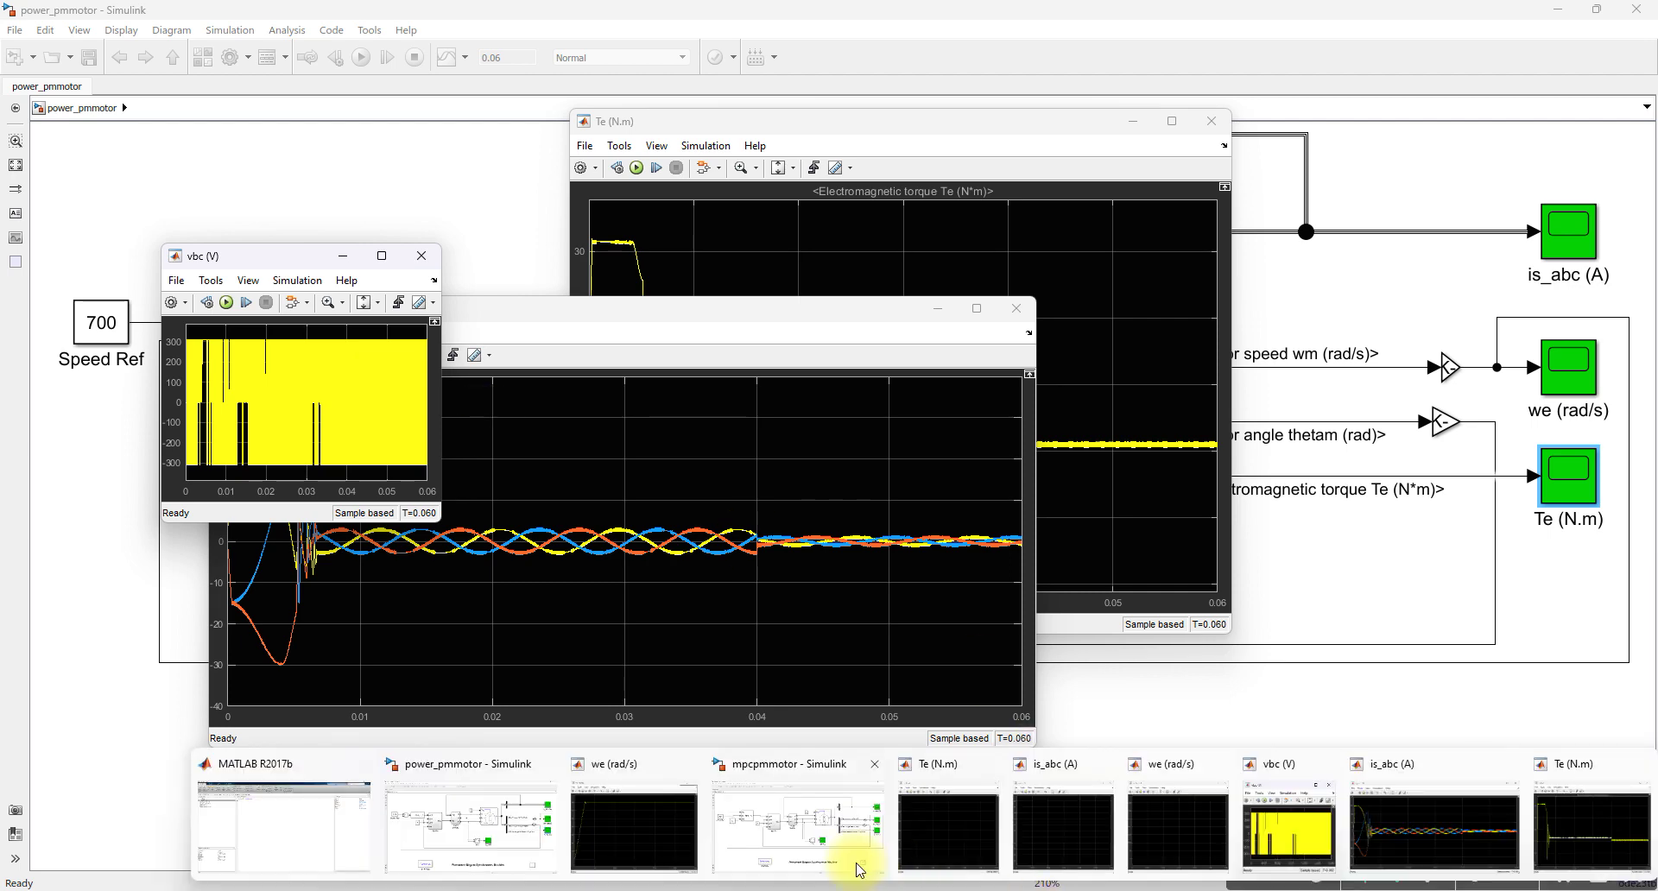
{"action": "left_click", "coordinate": [648, 808]}
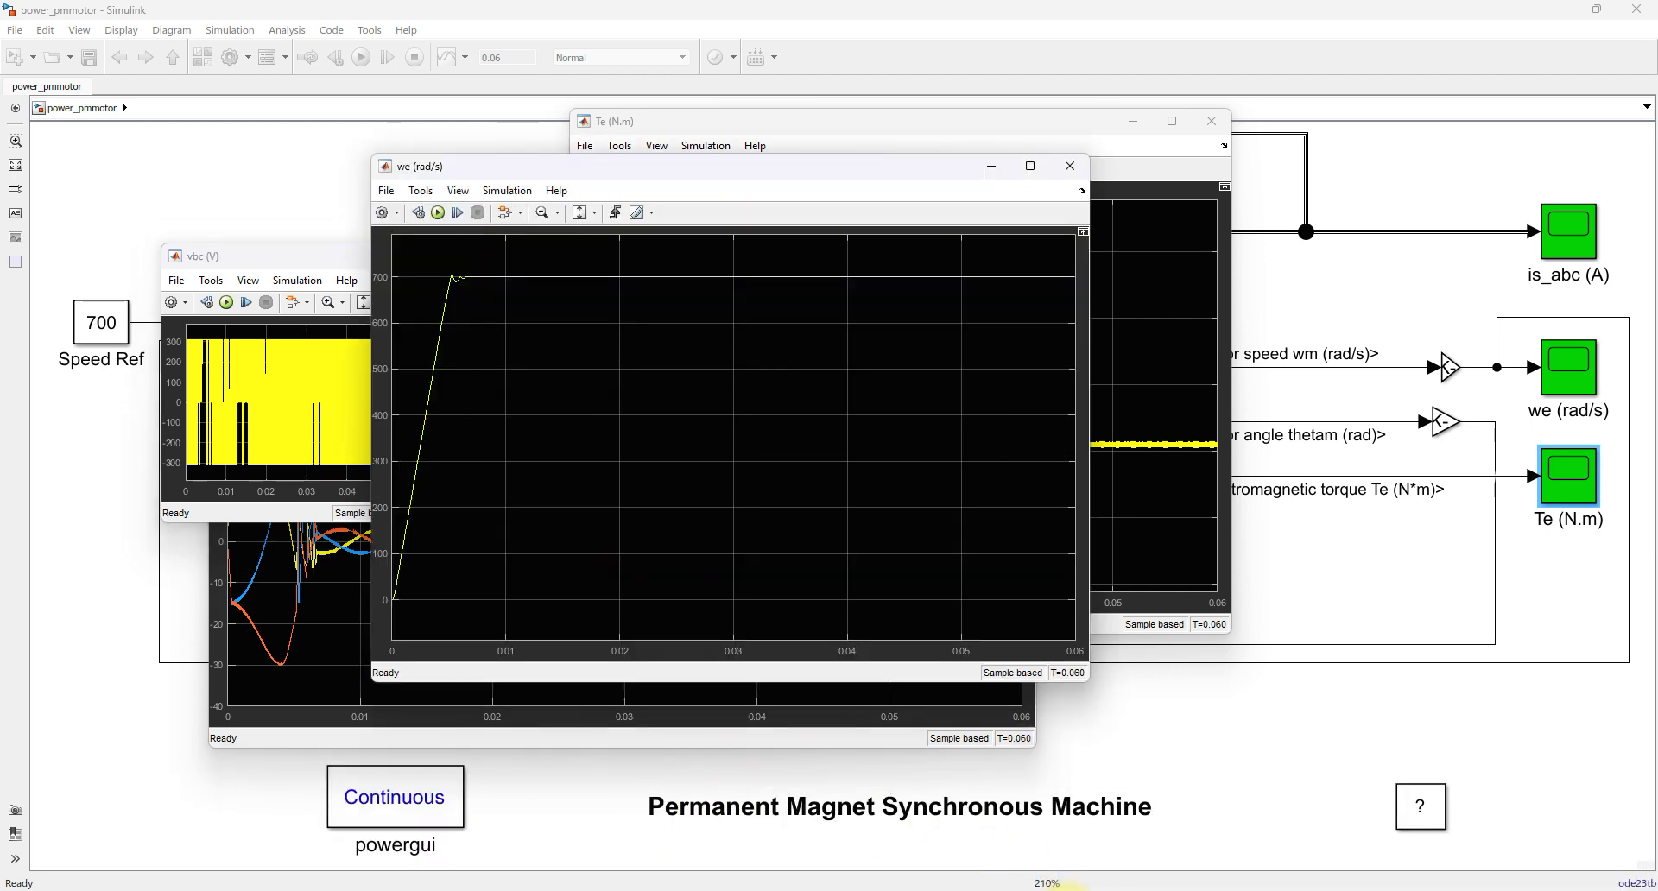
{"action": "mouse_move", "coordinate": [1071, 885]}
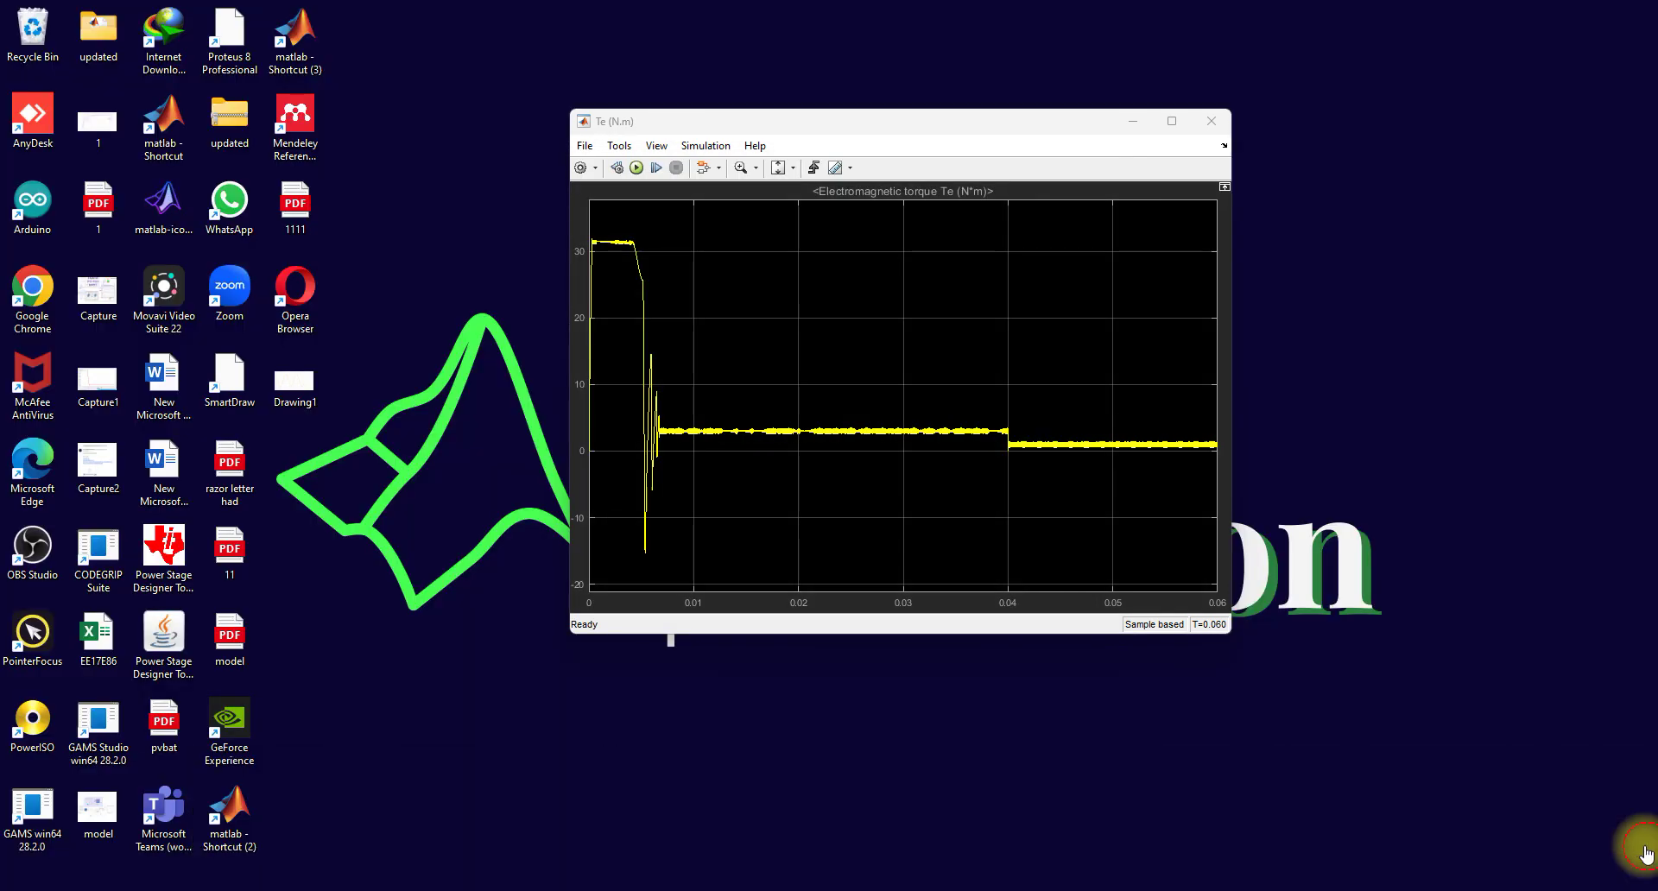
{"action": "left_click", "coordinate": [1591, 838]}
{"action": "left_click", "coordinate": [545, 180]}
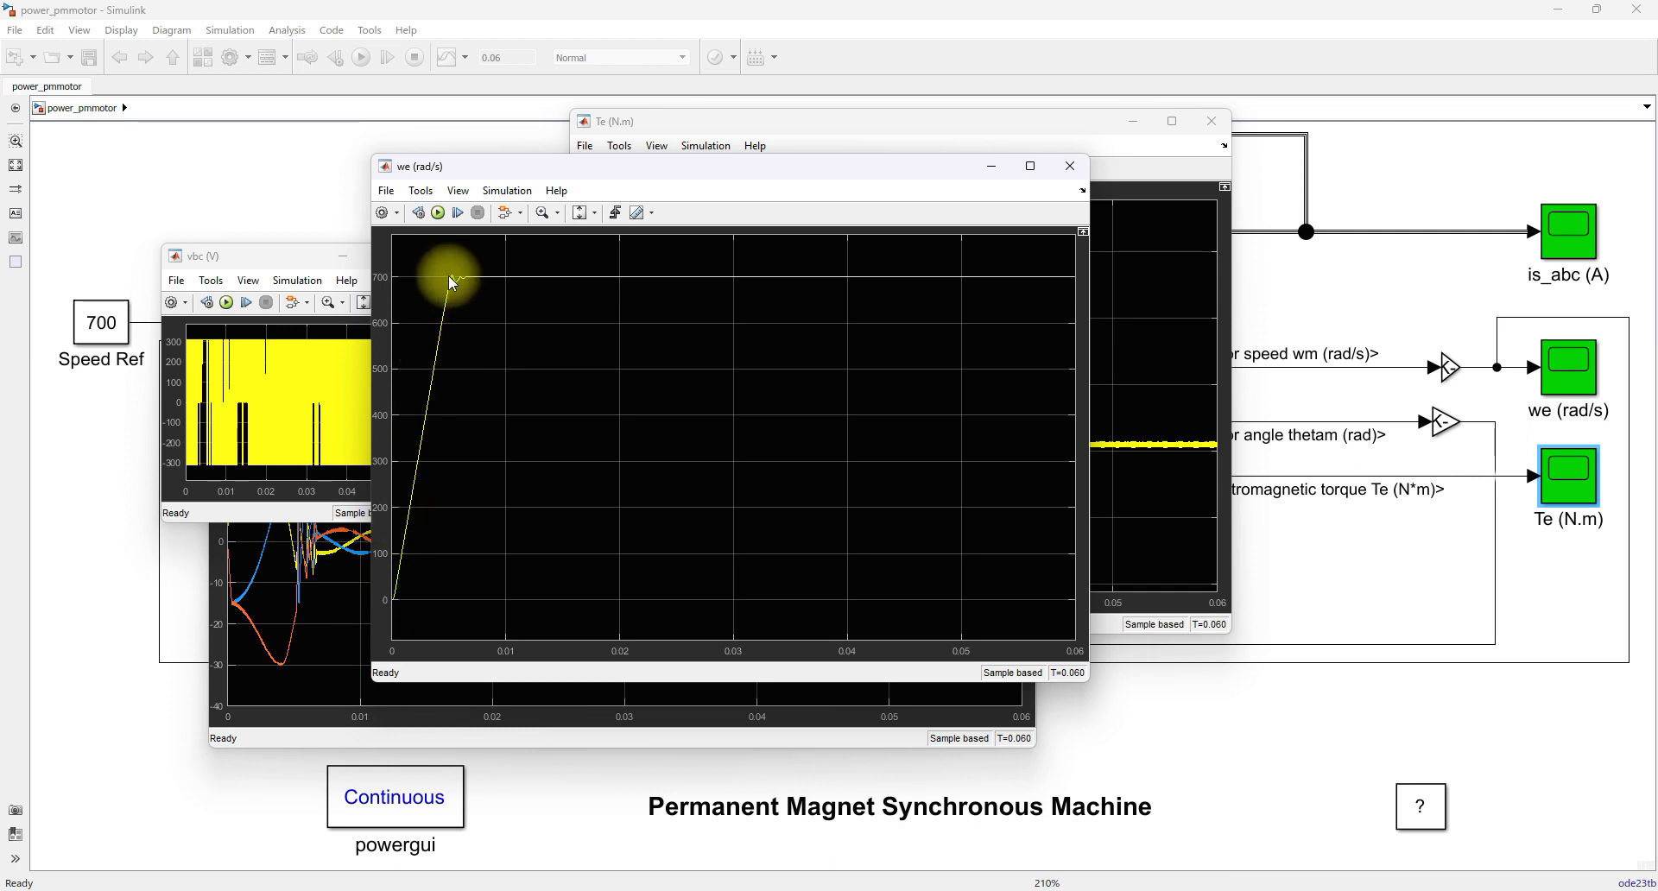
{"action": "left_click", "coordinate": [559, 216]}
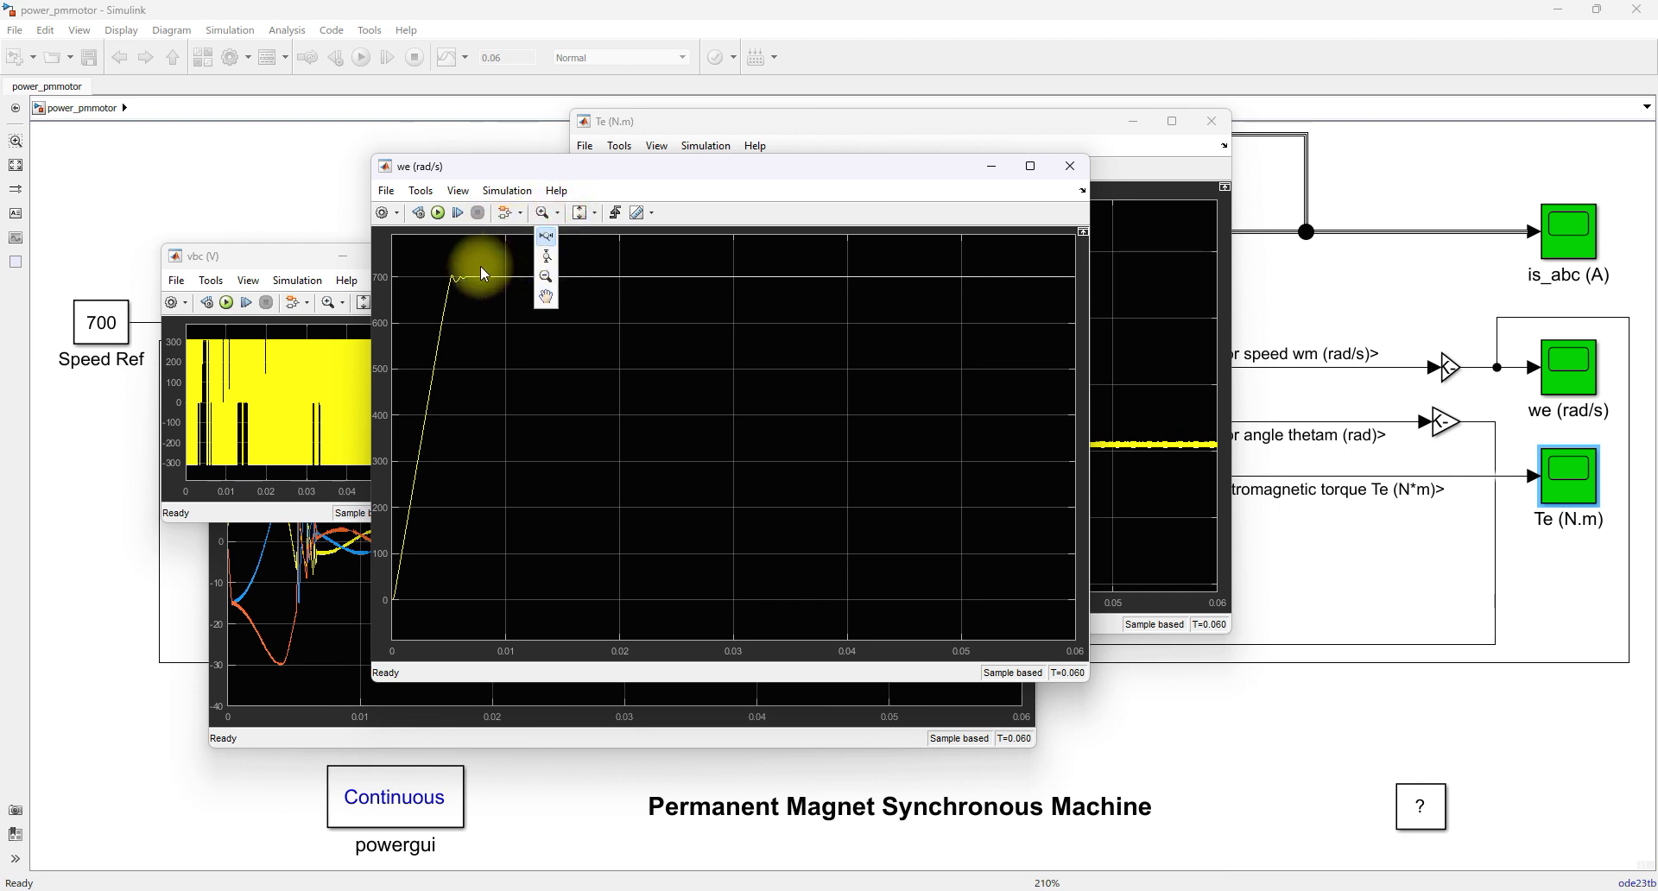
{"action": "left_click", "coordinate": [546, 235]}
{"action": "left_click_drag", "start_coordinate": [425, 267], "coordinate": [477, 268]}
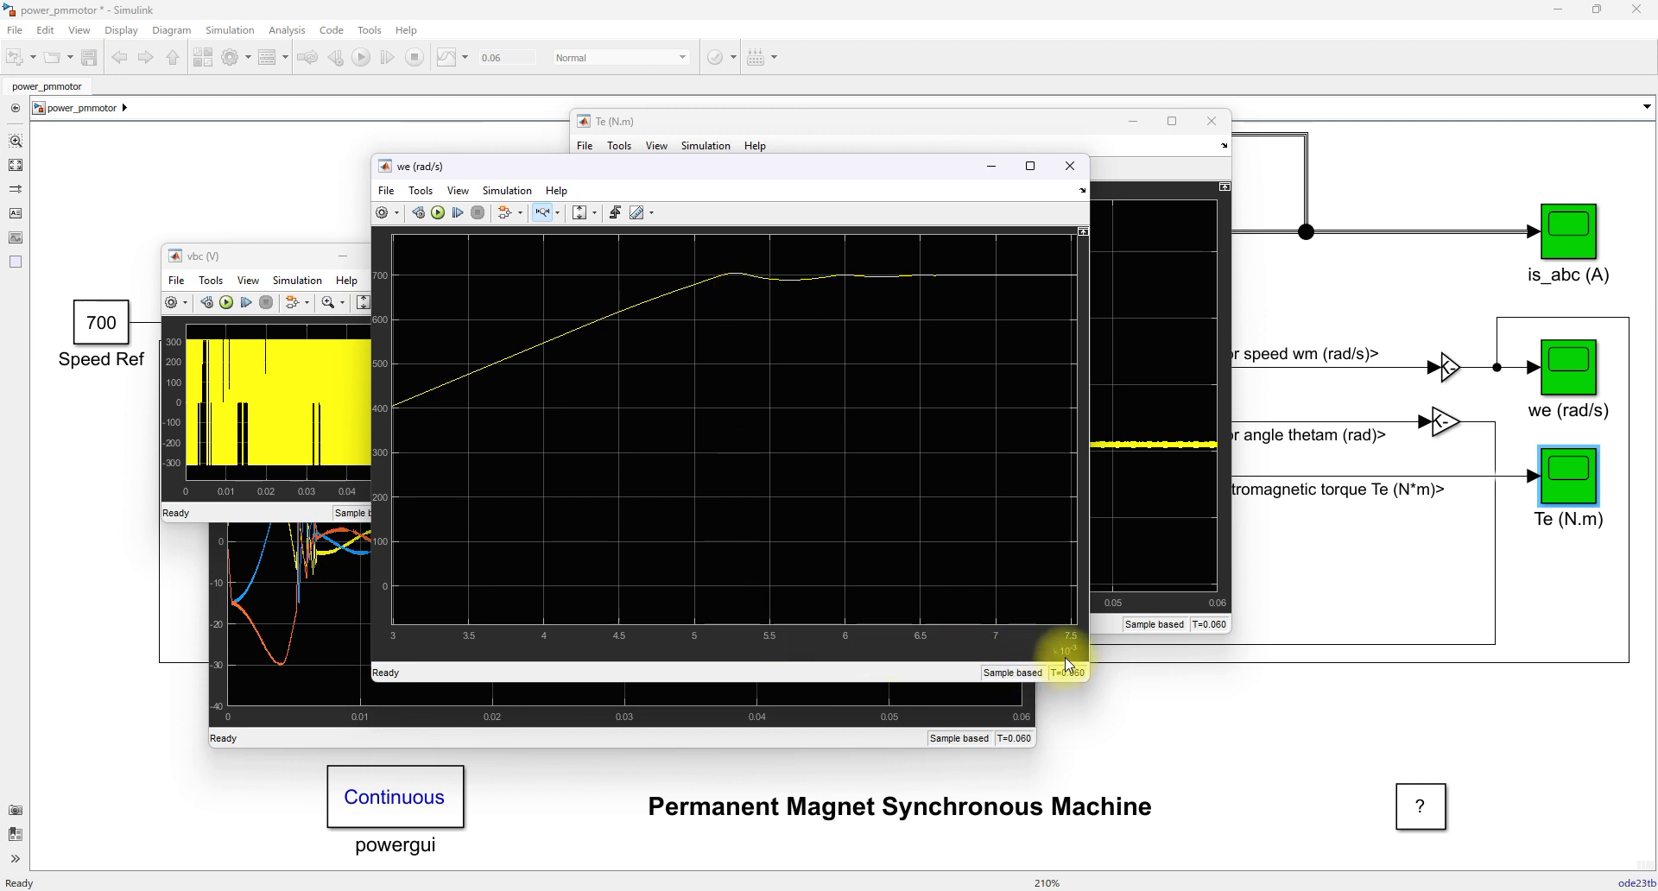
{"action": "left_click", "coordinate": [593, 212]}
{"action": "left_click", "coordinate": [583, 256]}
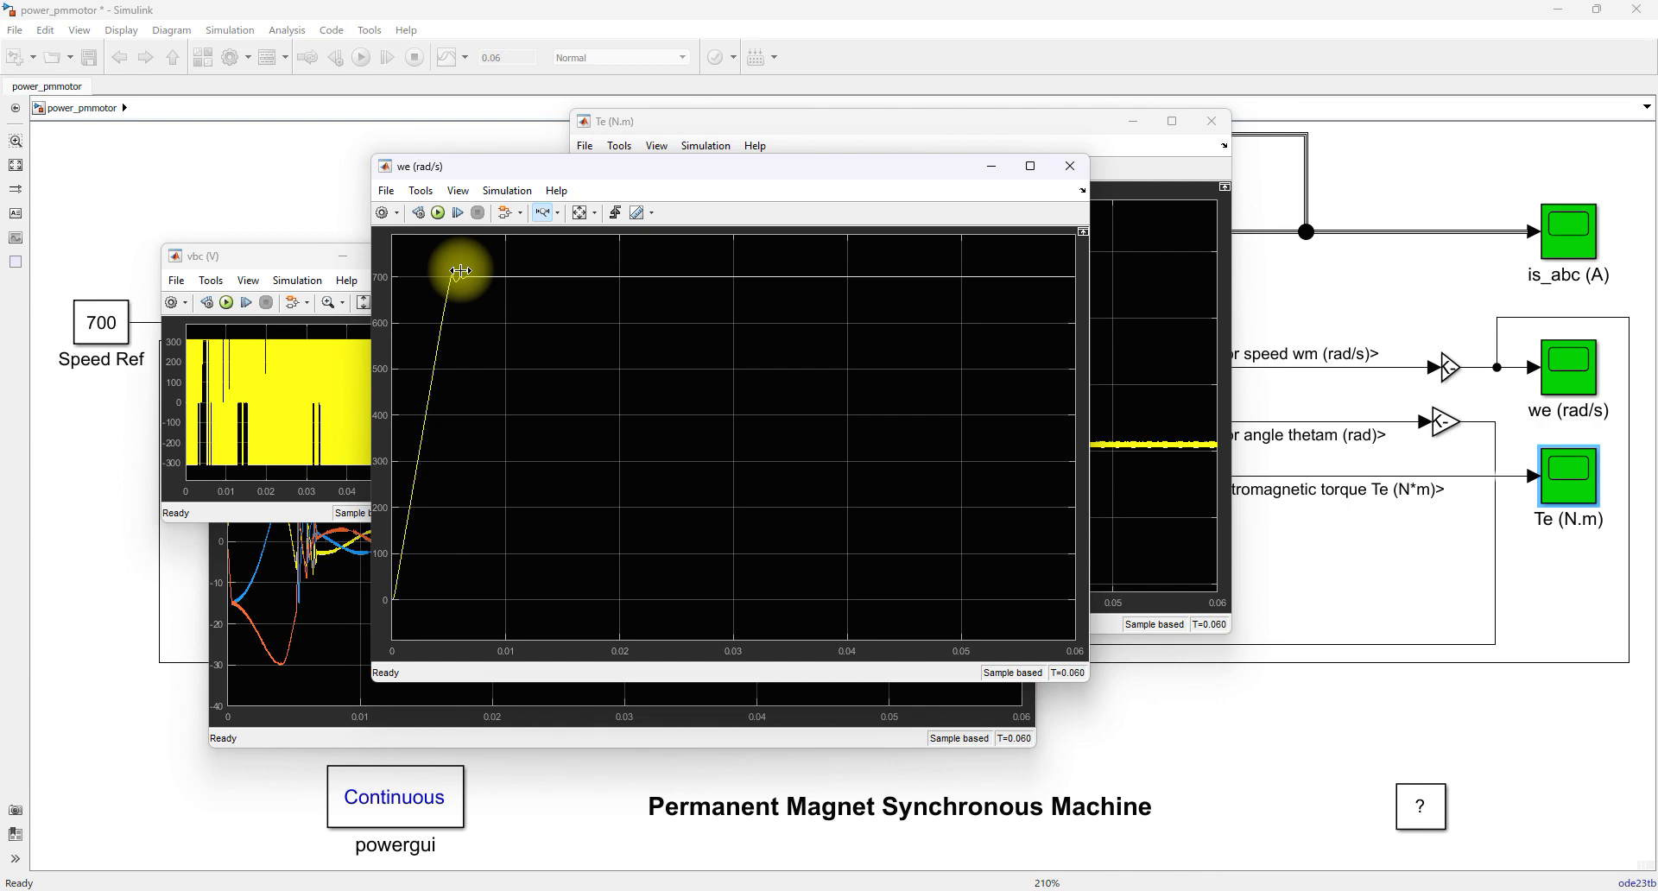
{"action": "left_click", "coordinate": [296, 188]}
Step: Select the PI(s) controller block to check its gains
{"action": "left_click", "coordinate": [365, 348]}
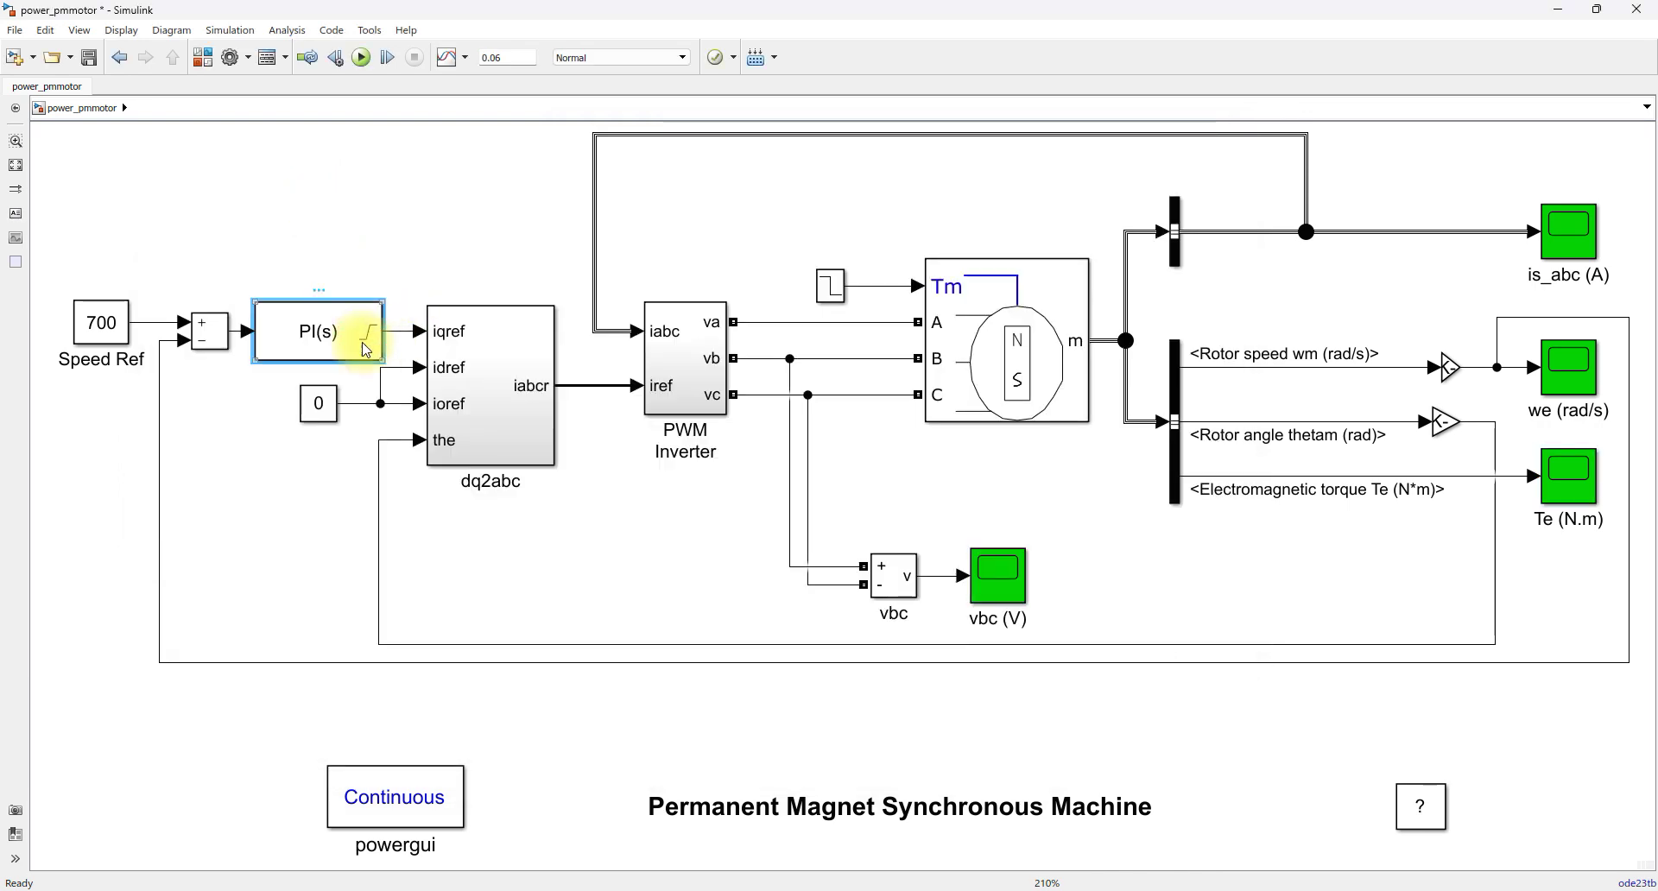
{"action": "mouse_move", "coordinate": [328, 335]}
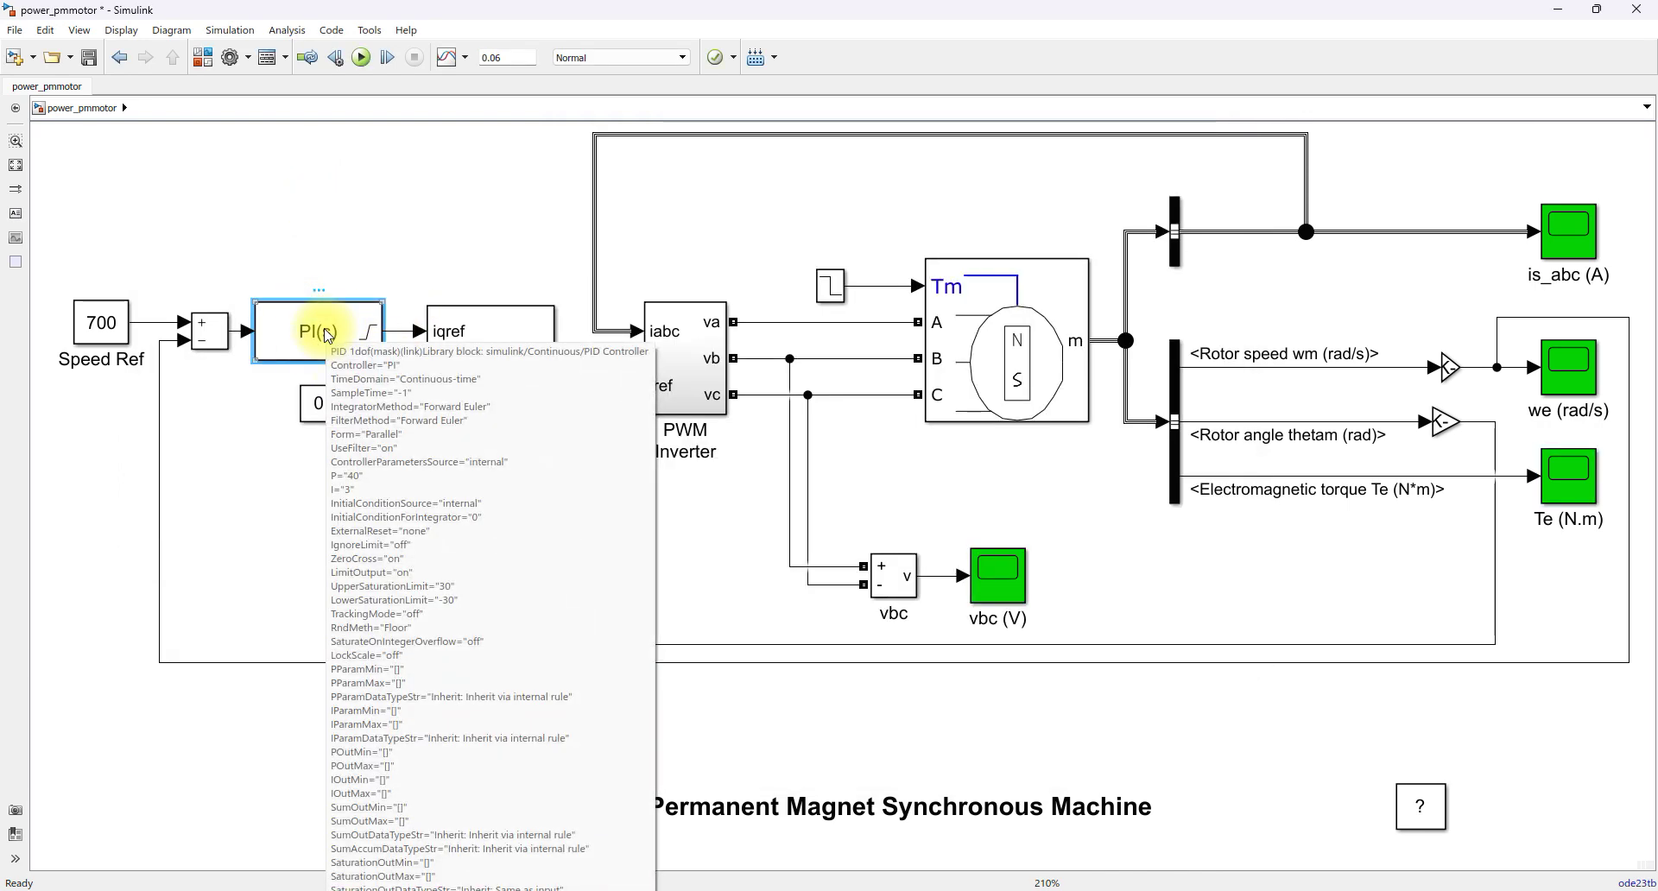
{"action": "left_click", "coordinate": [417, 252]}
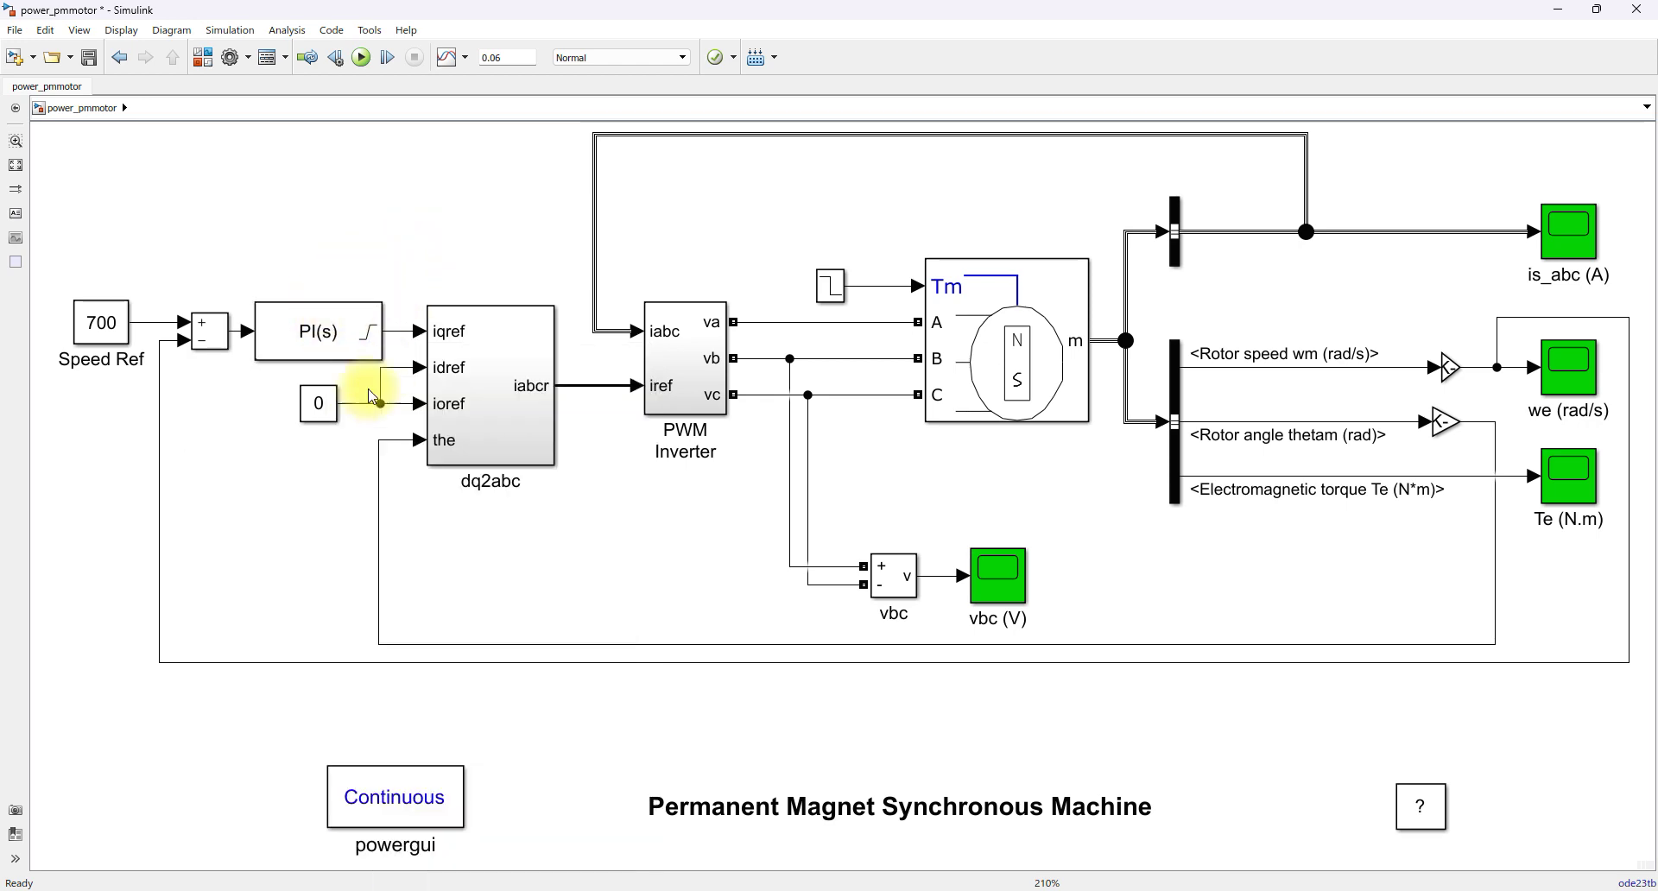
{"action": "left_click", "coordinate": [299, 344]}
{"action": "mouse_move", "coordinate": [299, 344]}
{"action": "left_click", "coordinate": [489, 261]}
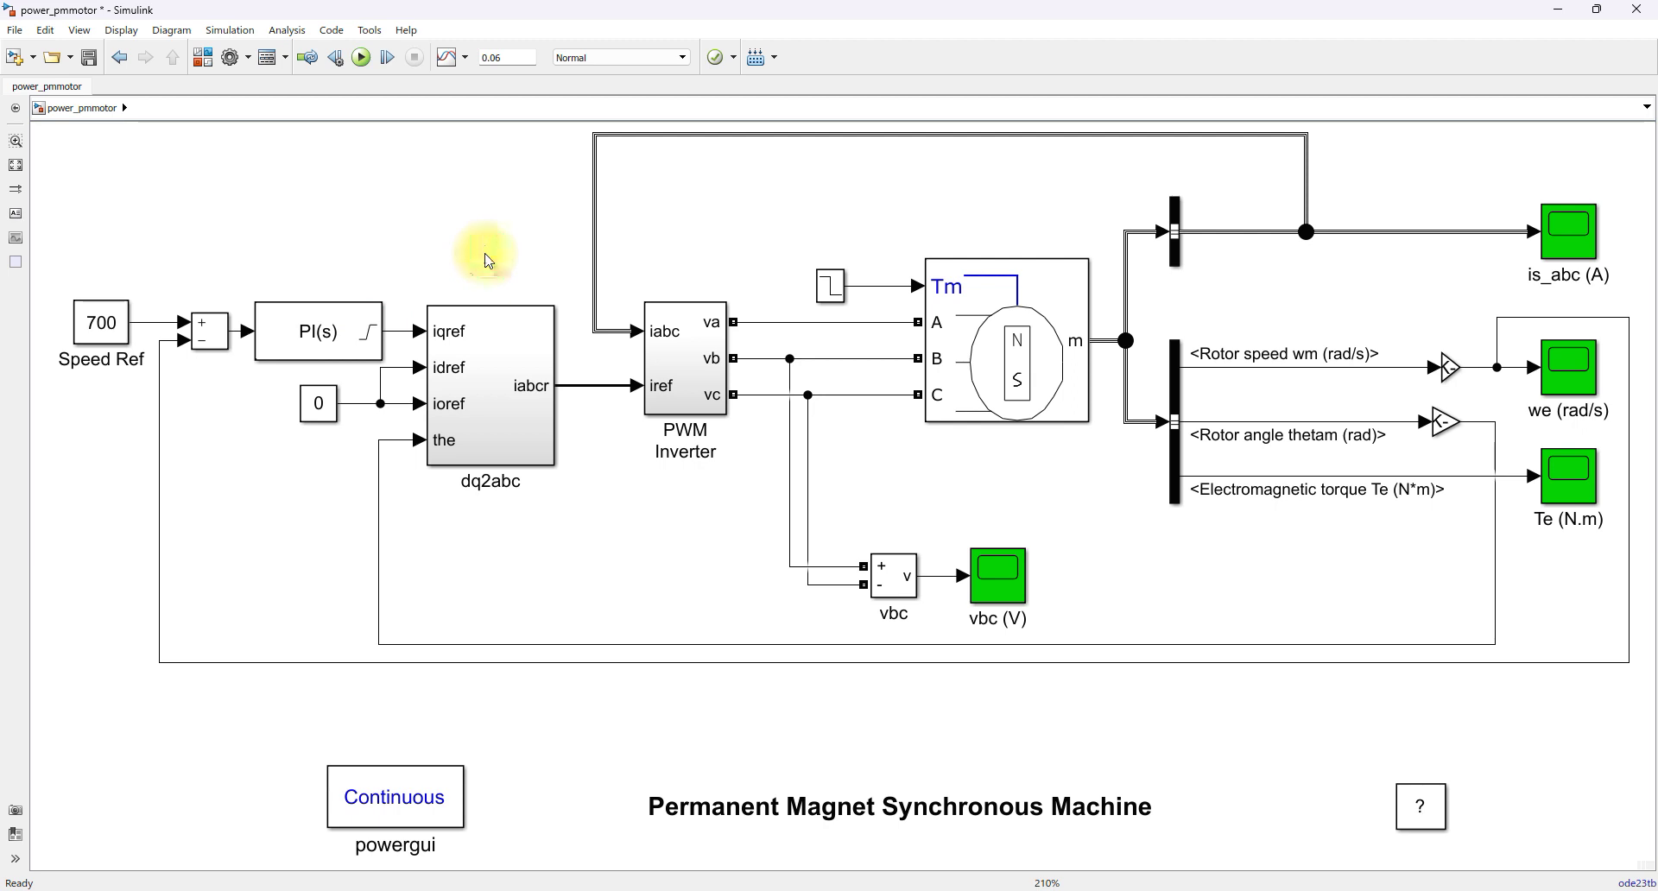
Step: Circle the inverter and motor section with the pen, then switch to MATLAB
{"action": "key", "text": "ctrl+shift+d"}
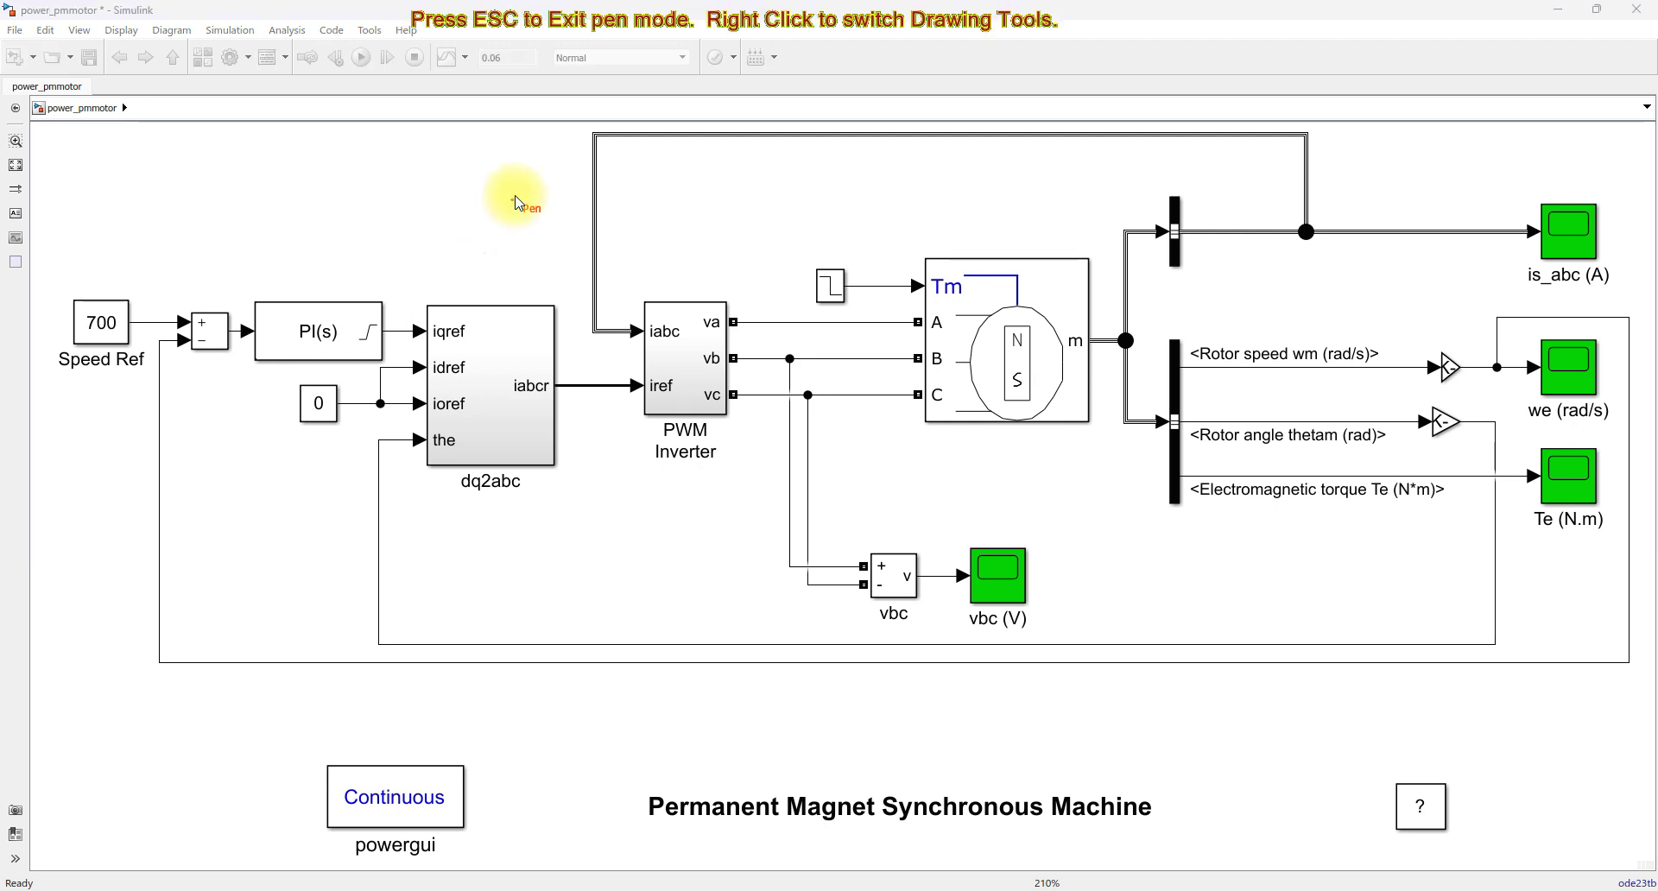
{"action": "mouse_move", "coordinate": [531, 171]}
{"action": "left_mouse_down"}
{"action": "mouse_move", "coordinate": [300, 291]}
{"action": "mouse_move", "coordinate": [241, 372]}
{"action": "mouse_move", "coordinate": [324, 591]}
{"action": "mouse_move", "coordinate": [550, 681]}
{"action": "mouse_move", "coordinate": [844, 707]}
{"action": "mouse_move", "coordinate": [1187, 699]}
{"action": "mouse_move", "coordinate": [1351, 523]}
{"action": "mouse_move", "coordinate": [1264, 352]}
{"action": "mouse_move", "coordinate": [994, 201]}
{"action": "mouse_move", "coordinate": [510, 161]}
{"action": "left_mouse_up"}
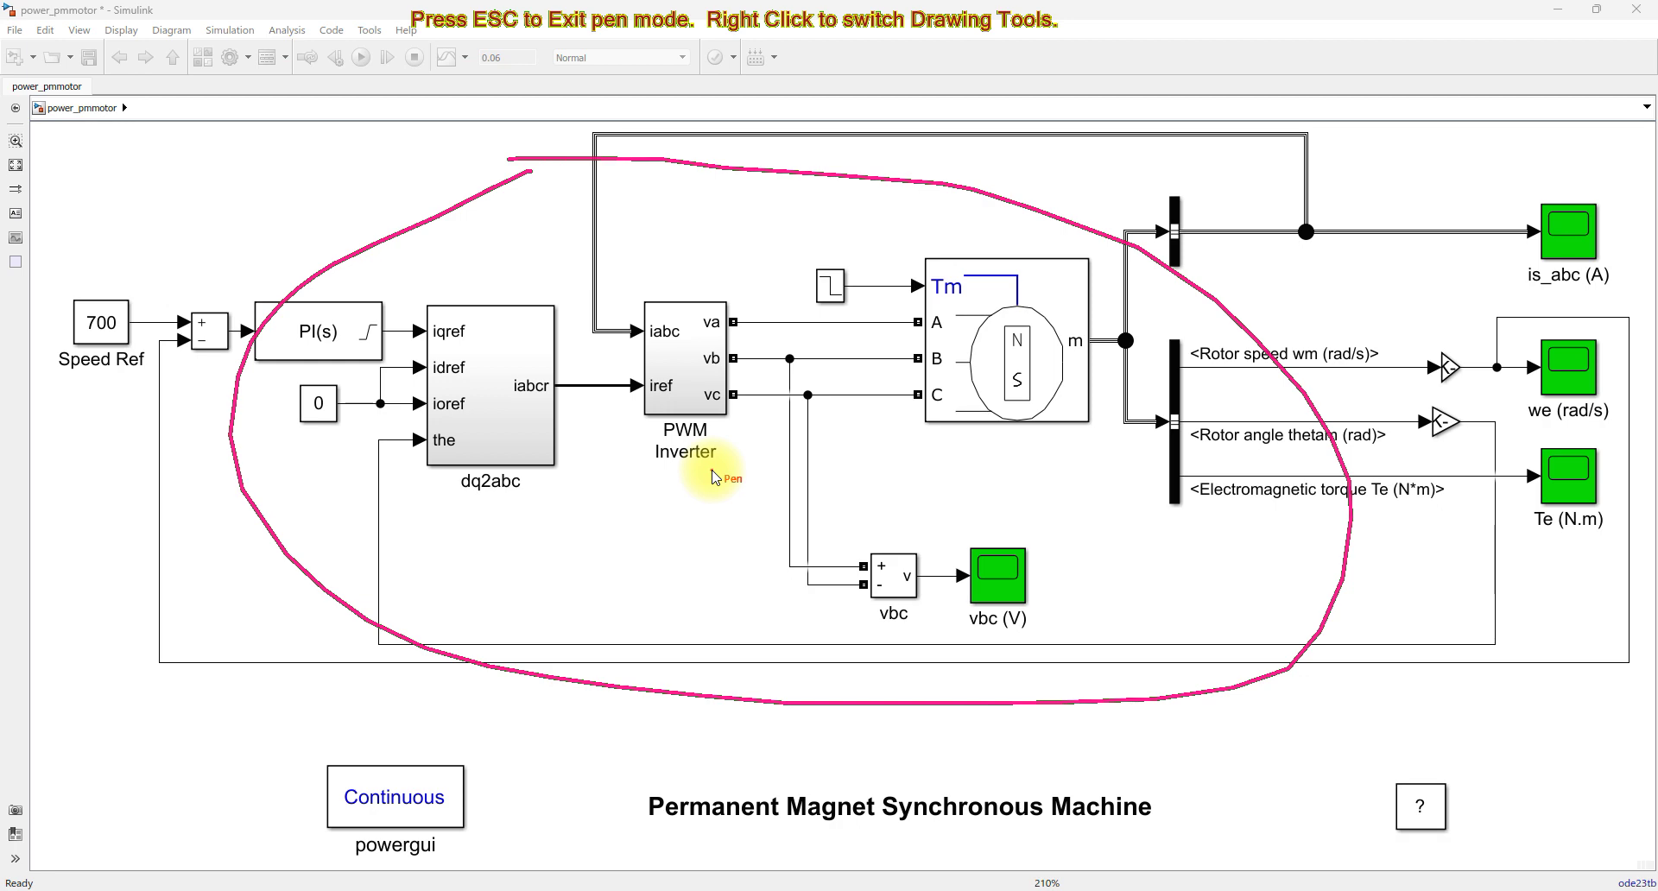
{"action": "key", "text": "Escape"}
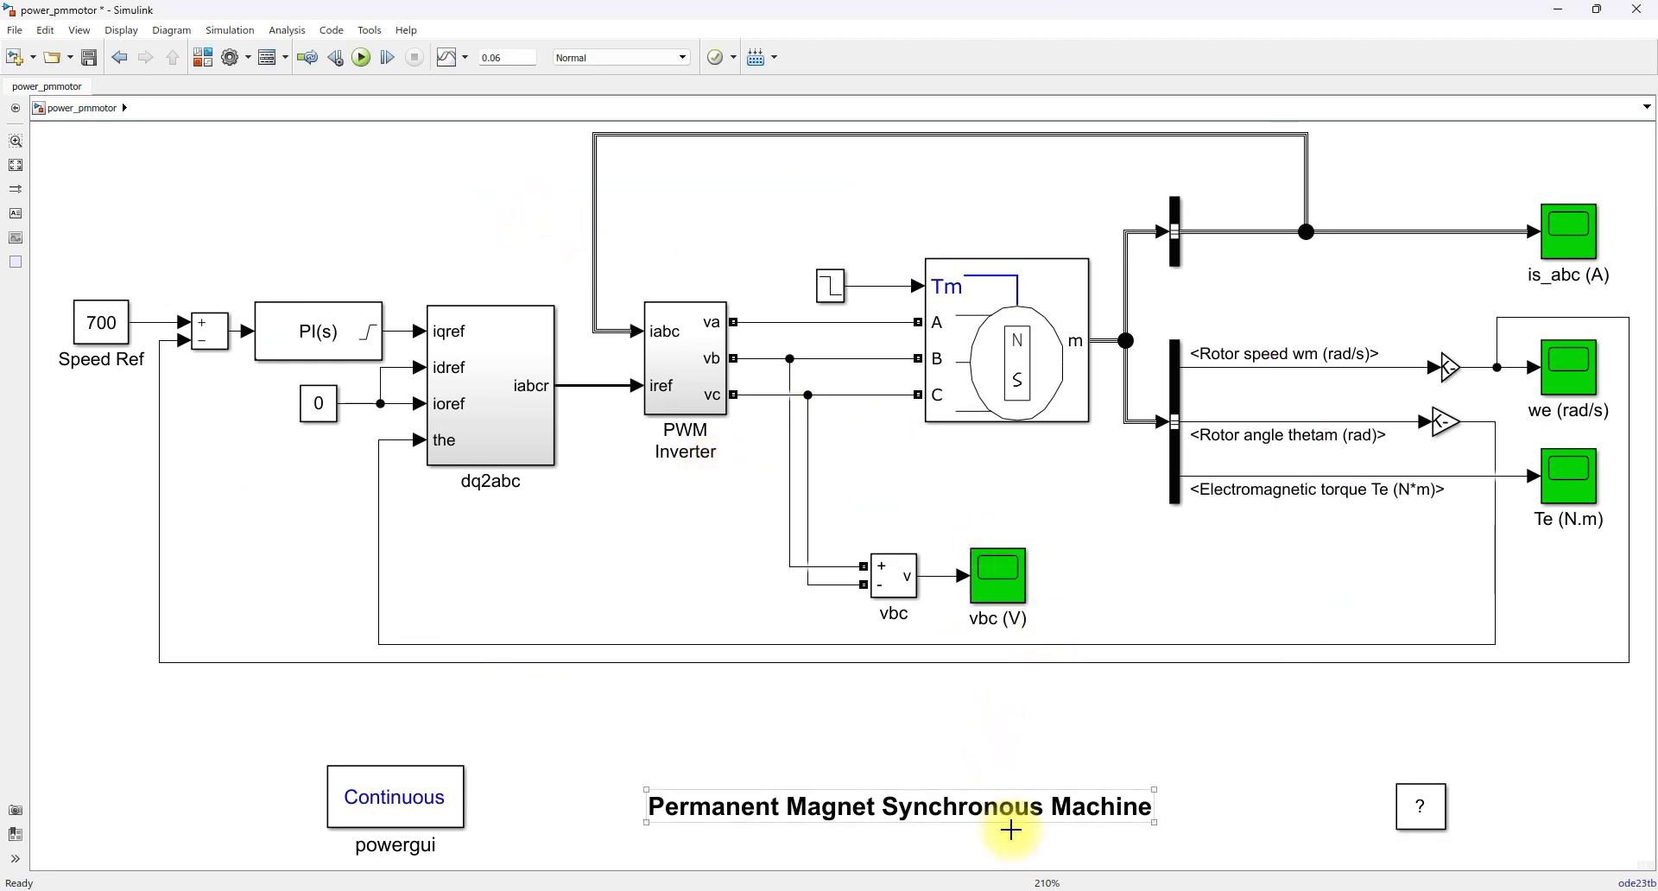
{"action": "left_click", "coordinate": [326, 777]}
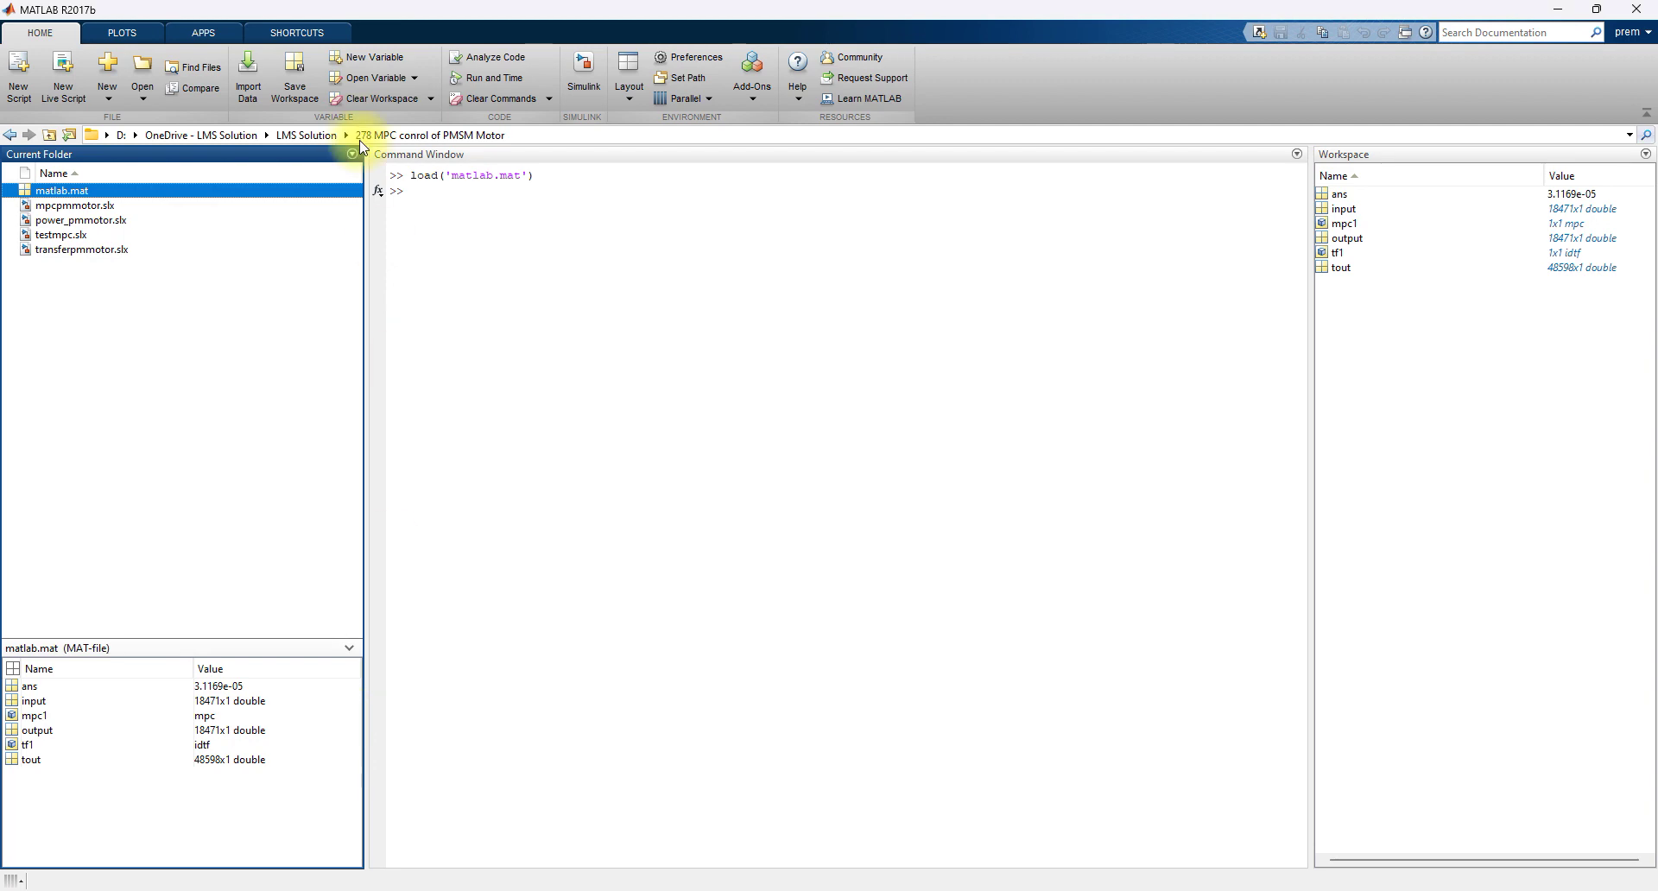
Step: Browse the full MATLAB Apps gallery, then close it
{"action": "left_click", "coordinate": [195, 33]}
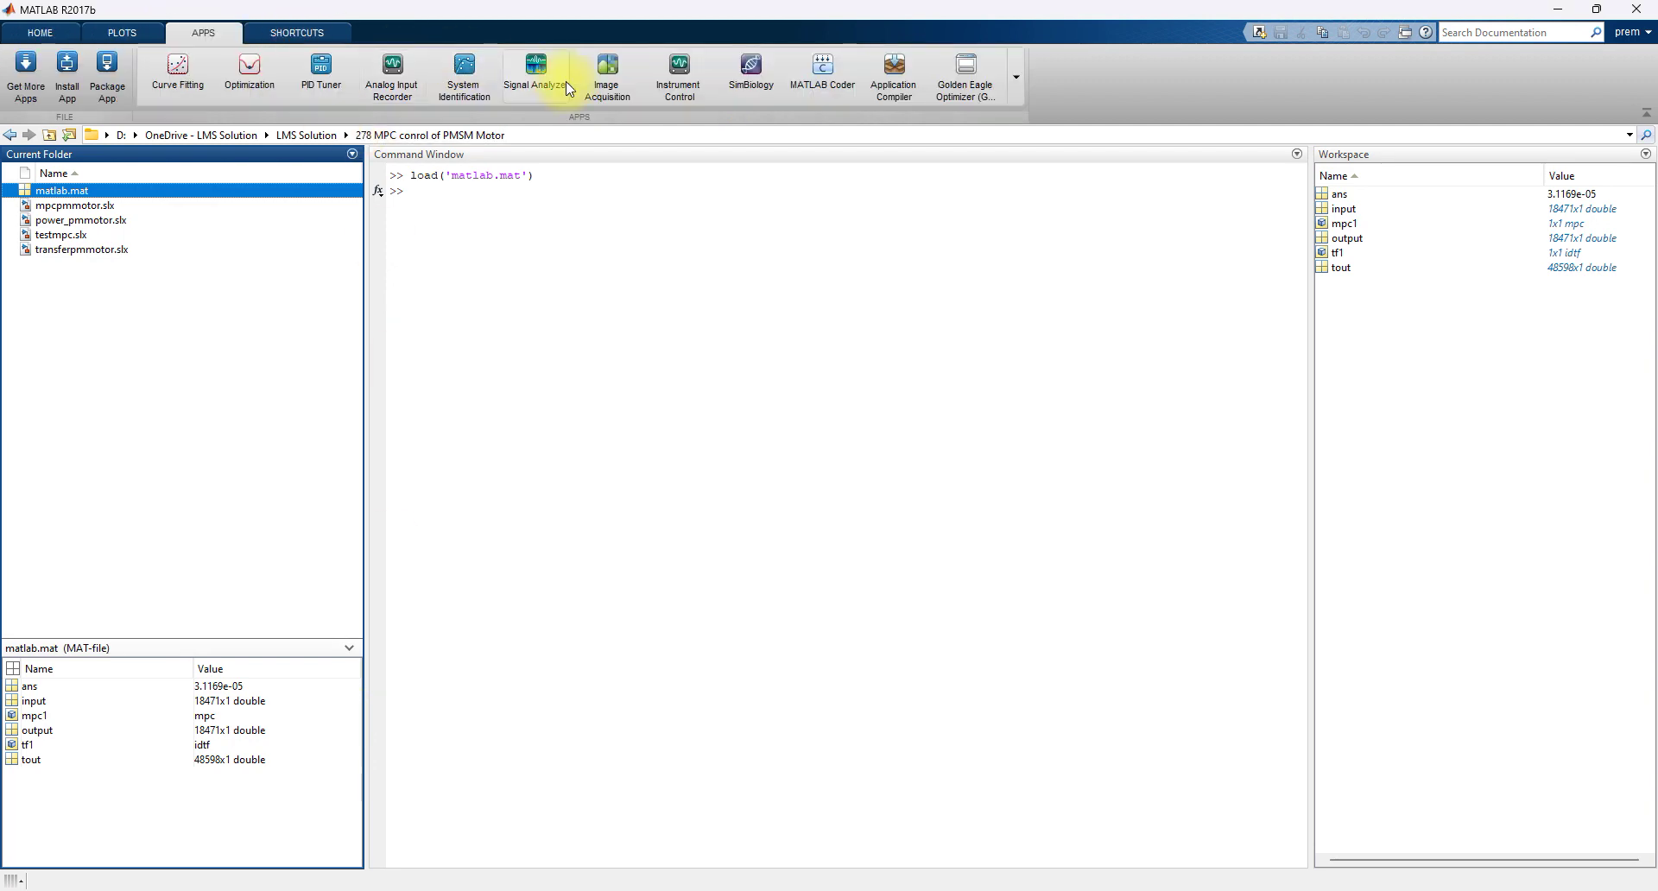
{"action": "left_click", "coordinate": [1017, 79]}
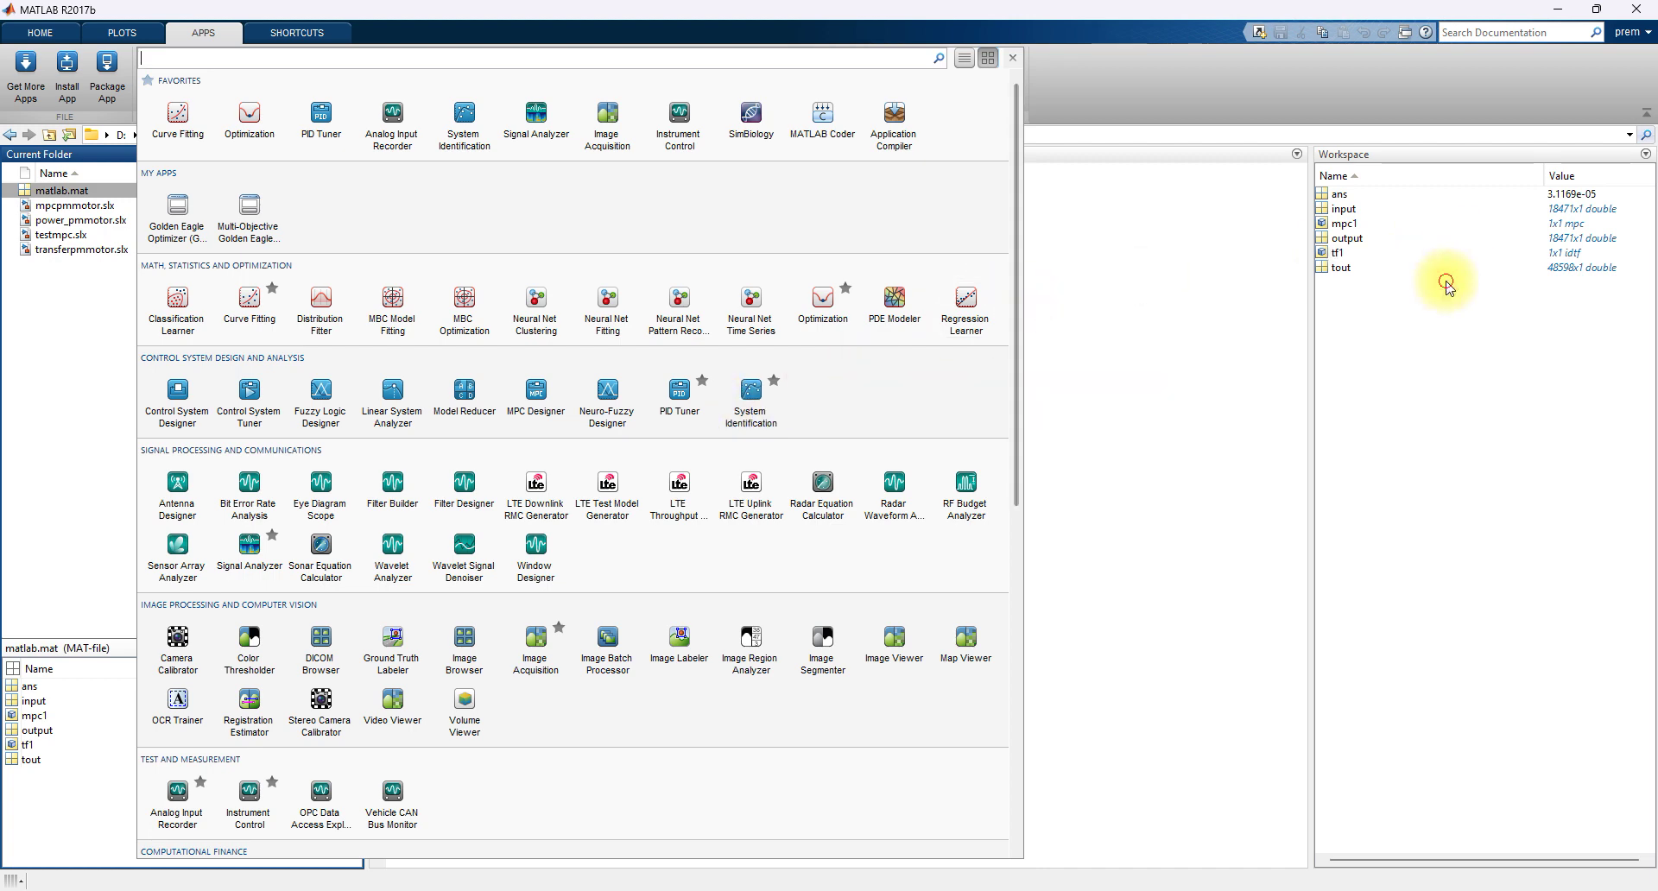
{"action": "left_click", "coordinate": [1336, 251]}
Step: Inspect the tf1 variable, close its view, and select testmpc.slx
{"action": "left_click", "coordinate": [1336, 253]}
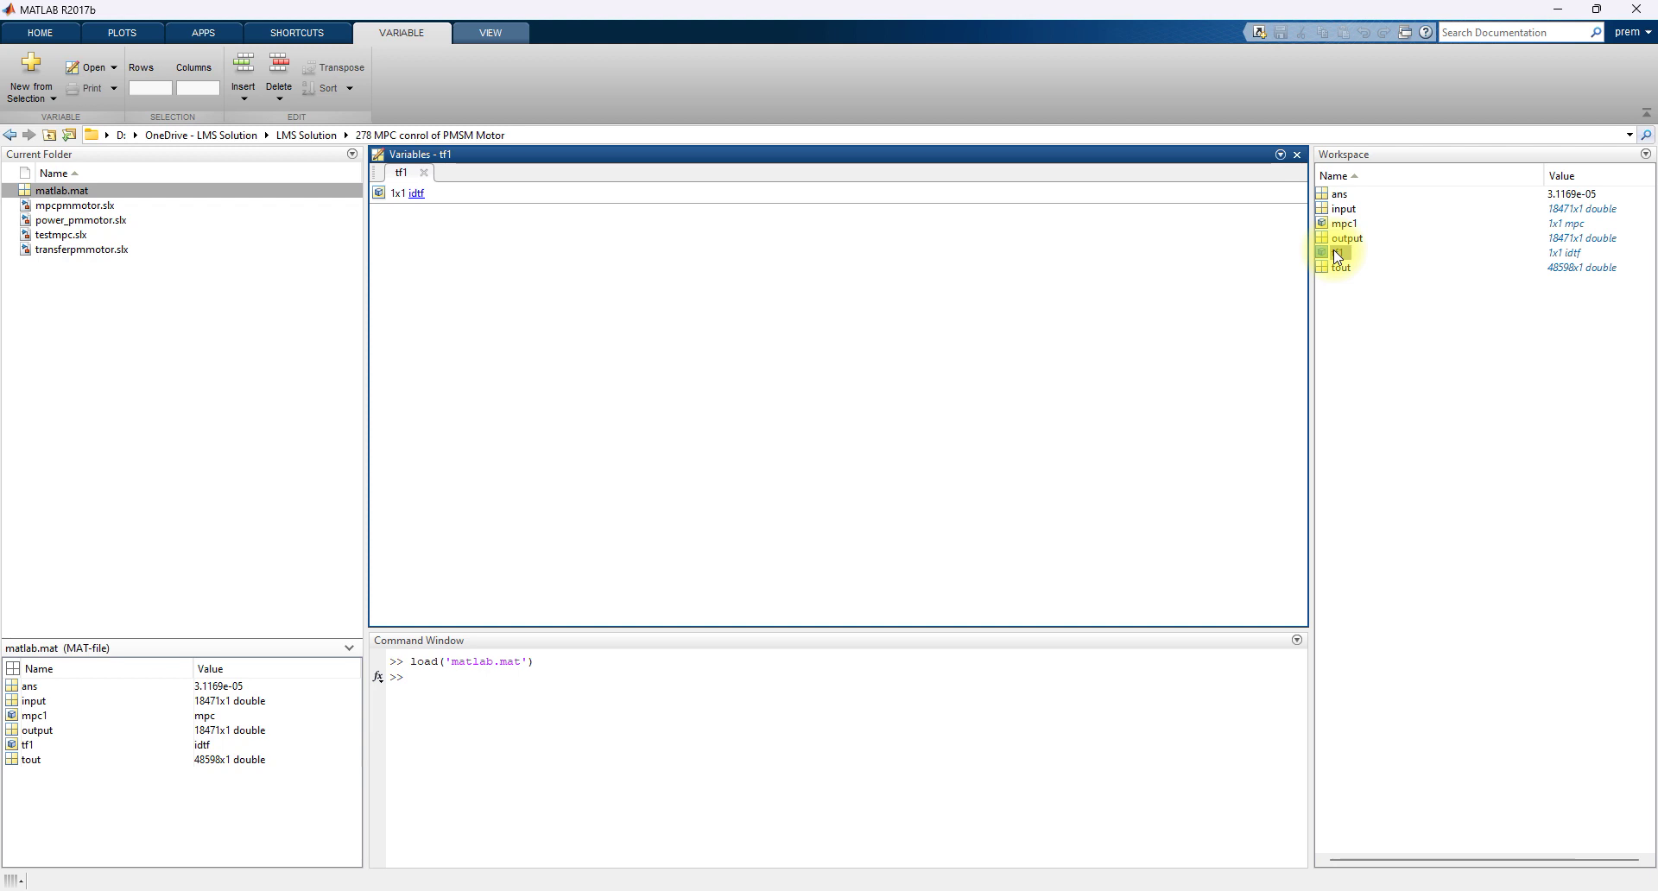
{"action": "left_click", "coordinate": [424, 173]}
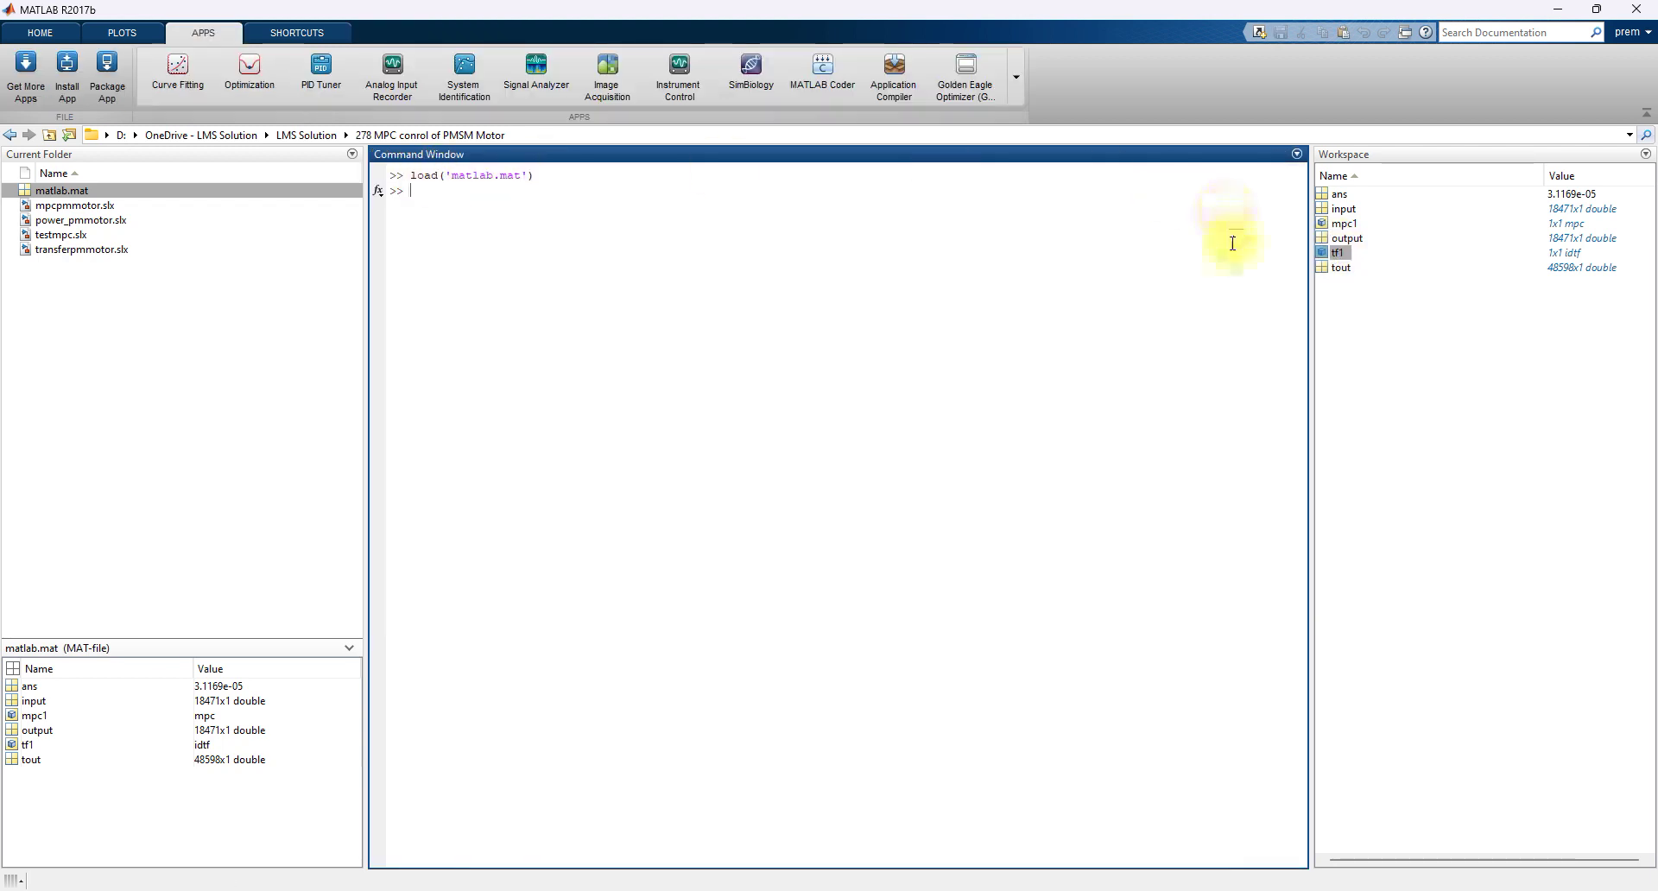
{"action": "left_click", "coordinate": [52, 240]}
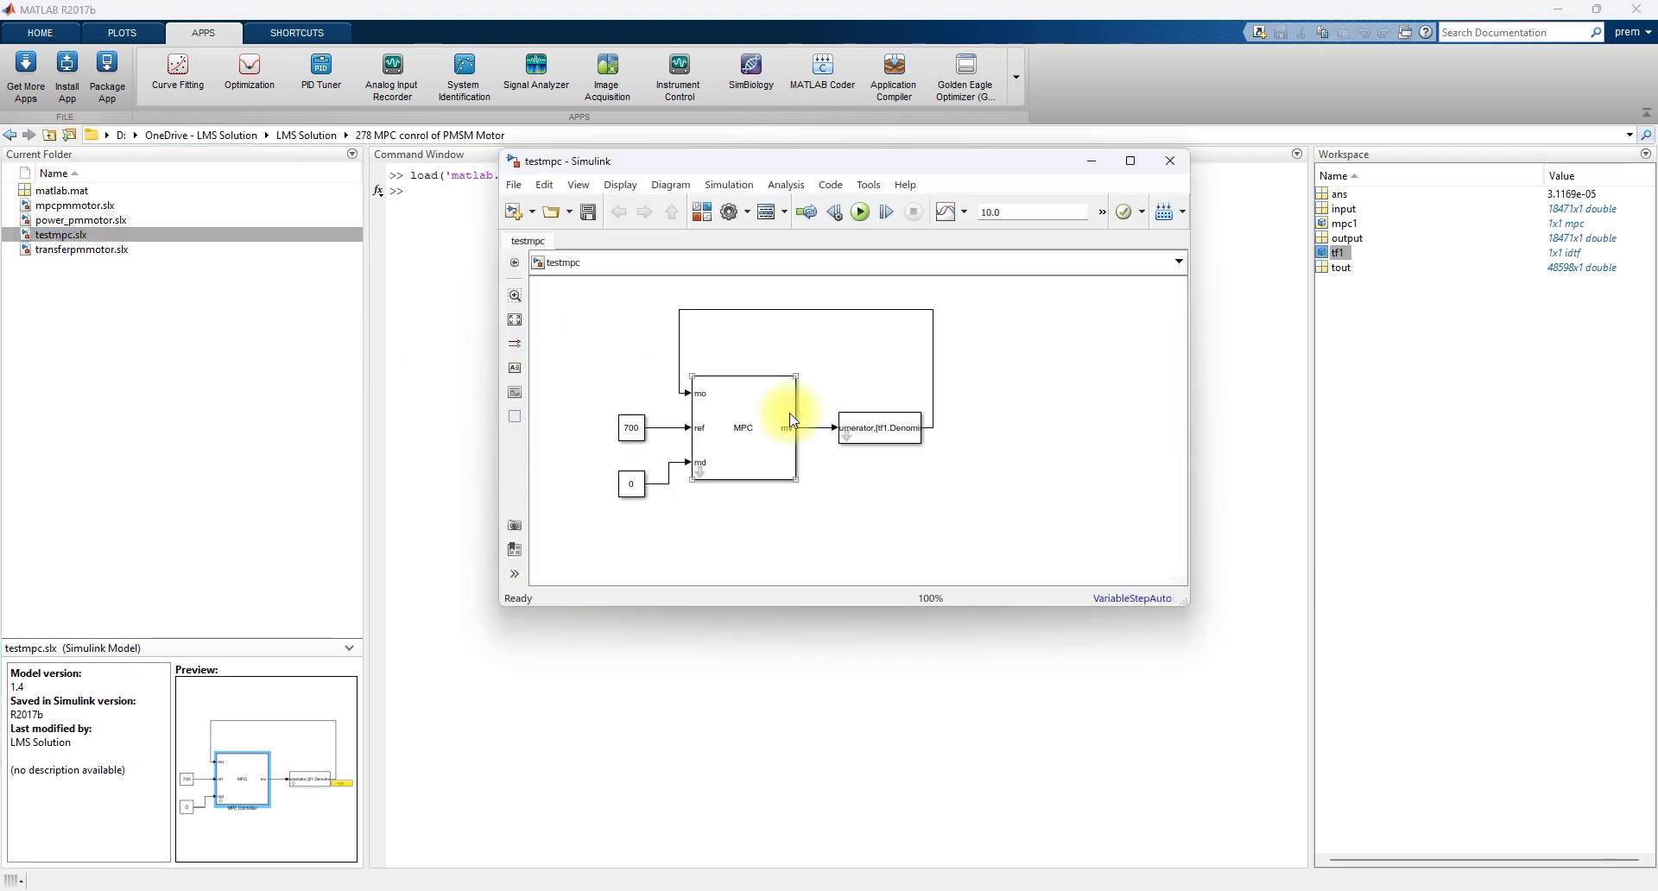
Step: Confirm the MPC block's controller is mpc1 and close the testmpc model
{"action": "double_click", "coordinate": [726, 439]}
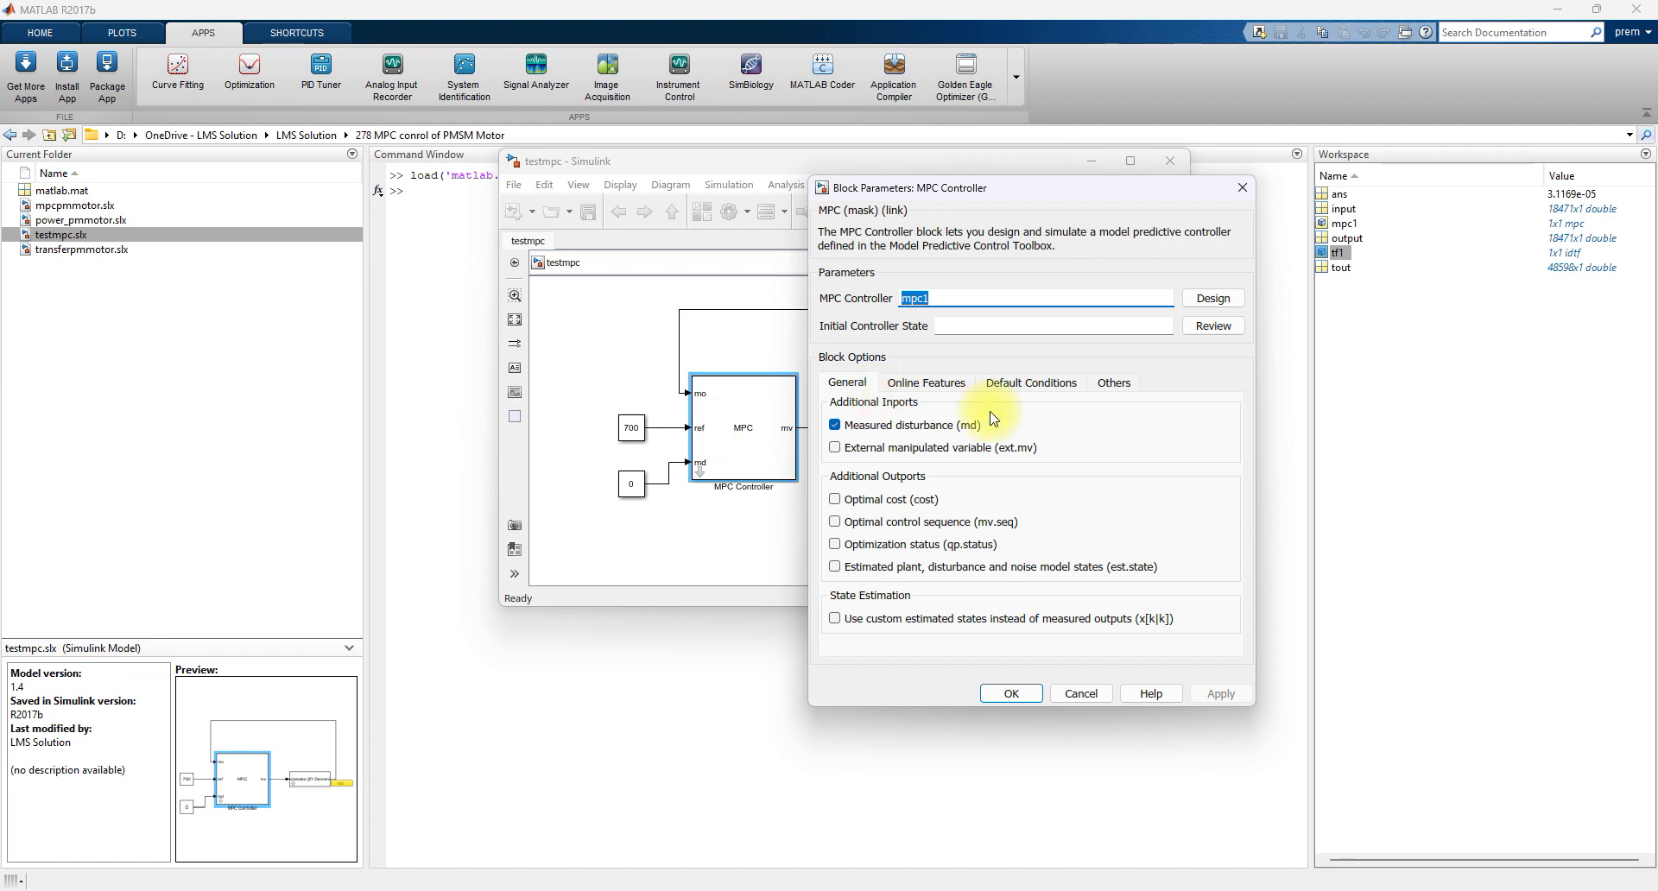
{"action": "left_click", "coordinate": [1019, 699]}
{"action": "left_click", "coordinate": [1170, 163]}
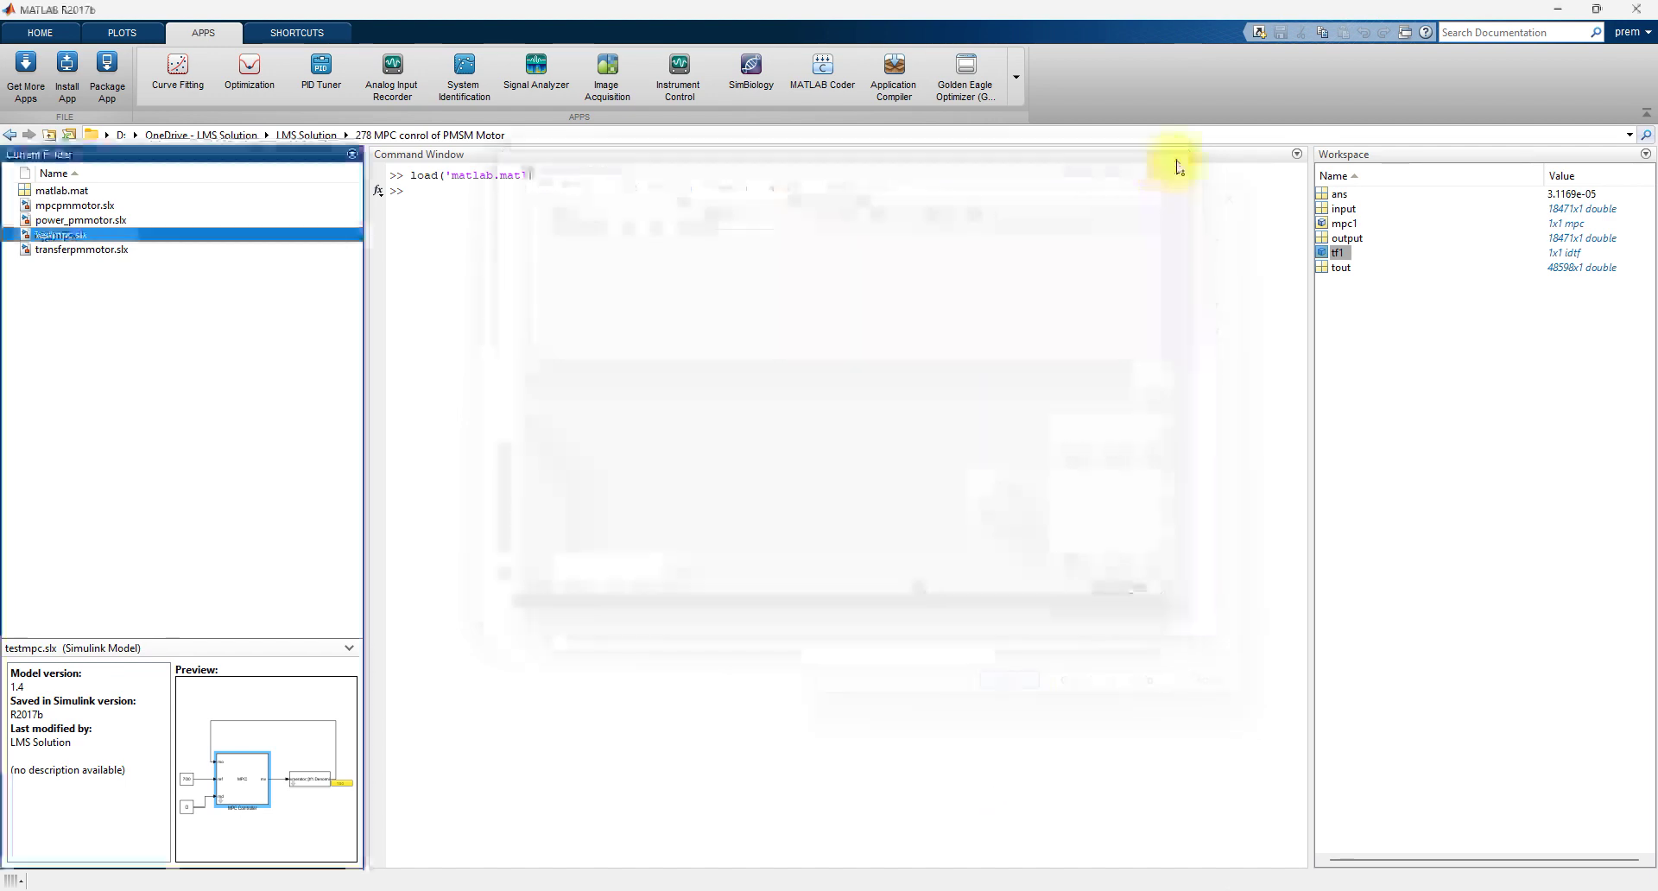
Step: Select mpc1 in the Workspace and bring the mpcpmmotor model to the front
{"action": "left_click", "coordinate": [1343, 224]}
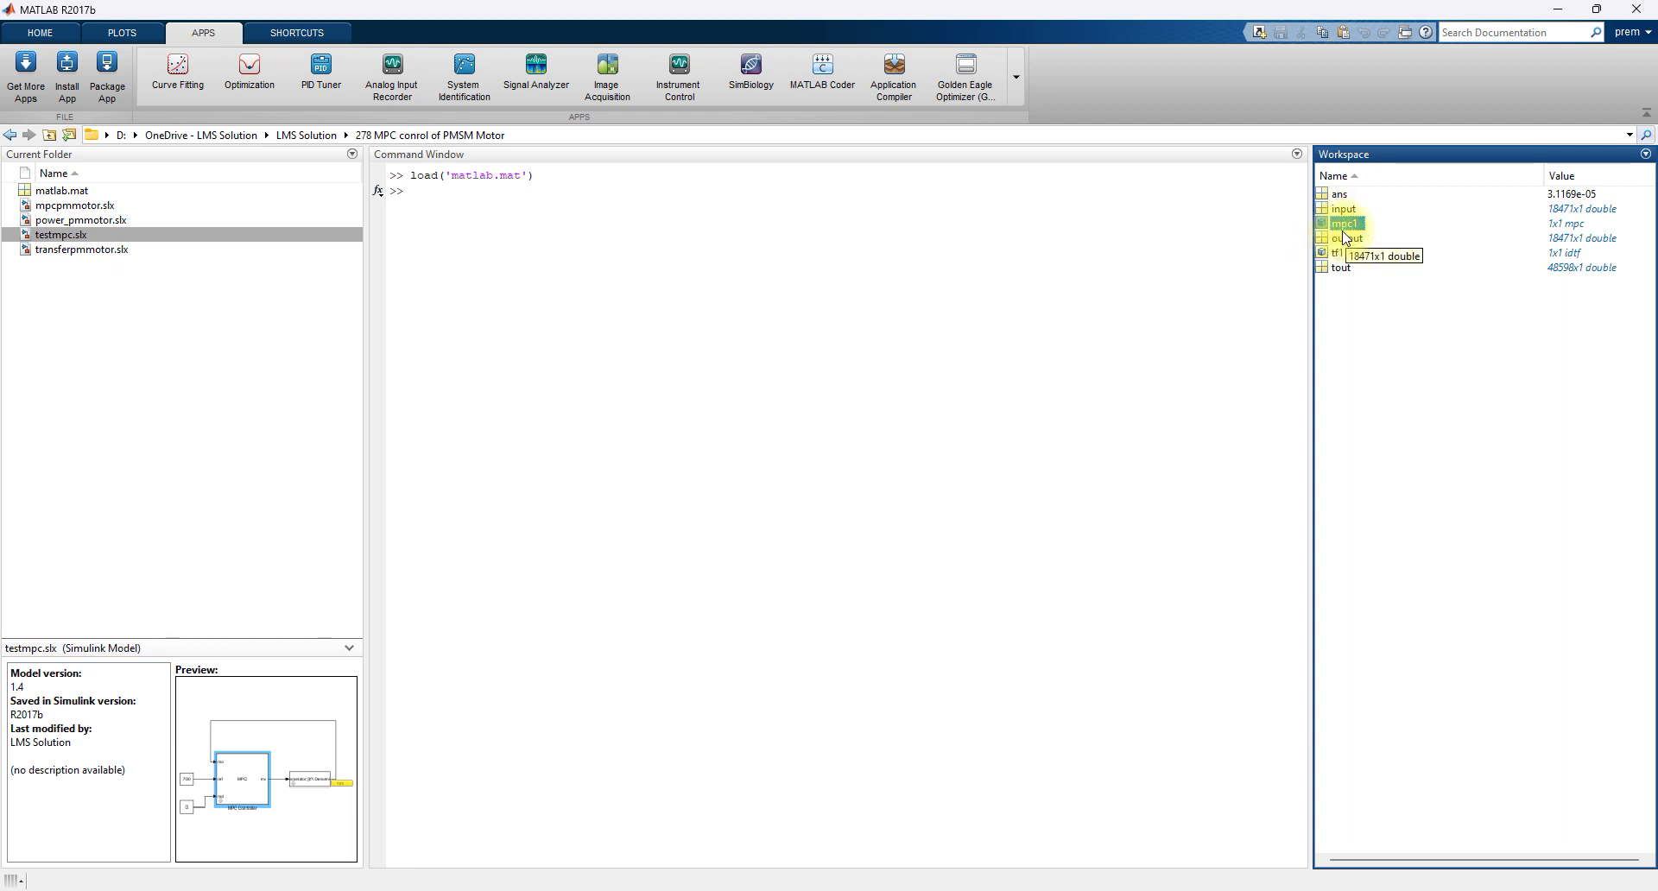
{"action": "mouse_move", "coordinate": [1054, 889]}
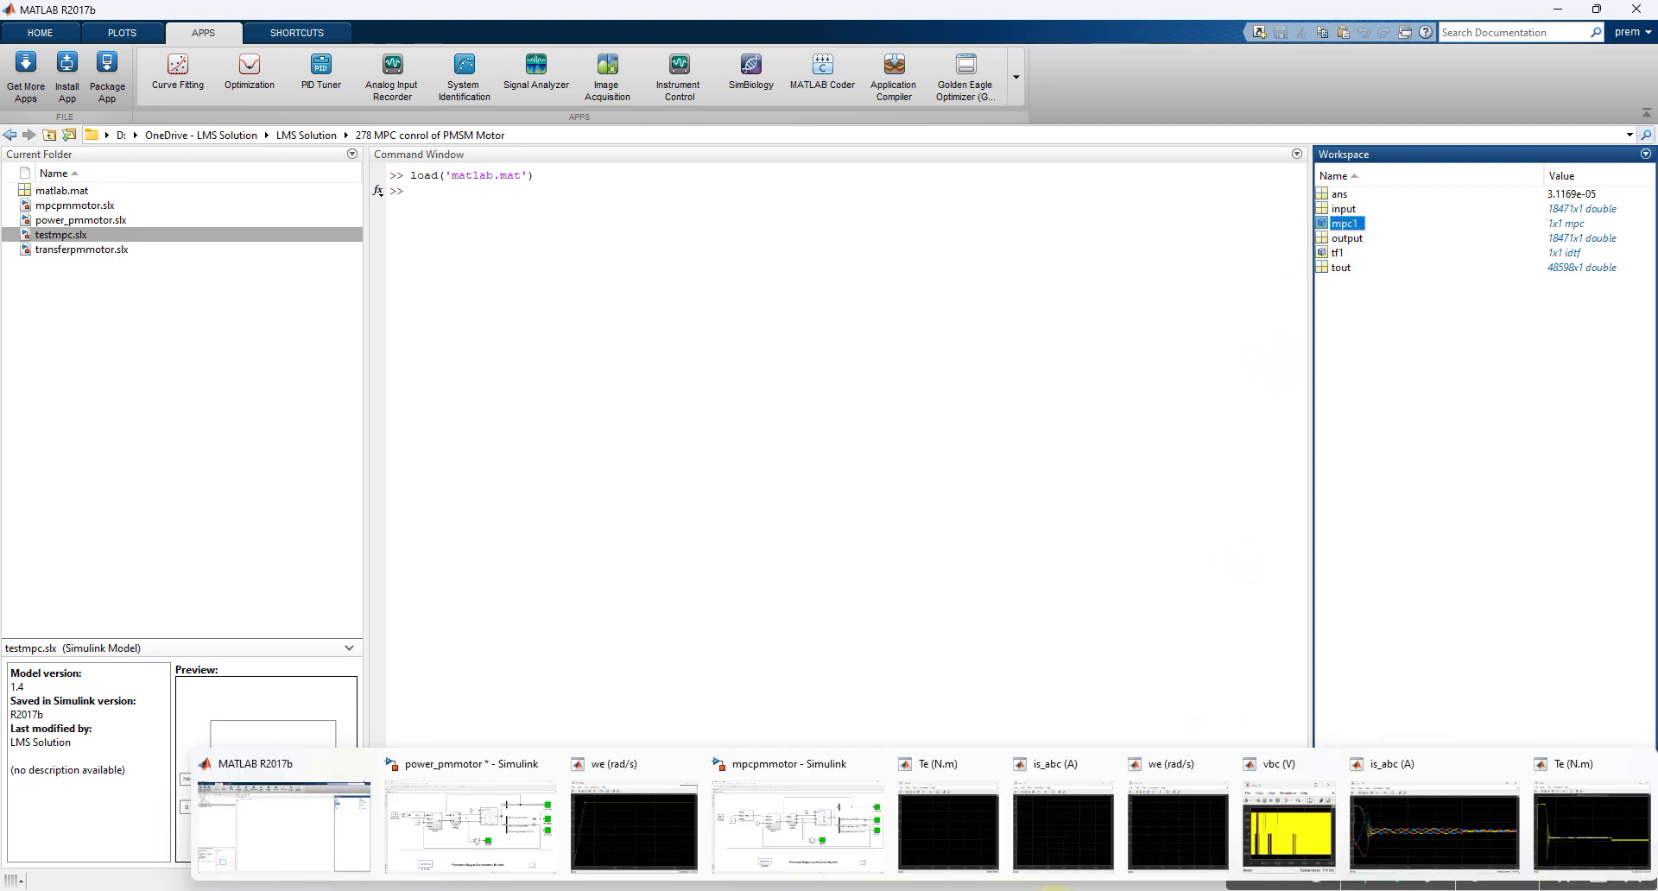
{"action": "left_click", "coordinate": [760, 839]}
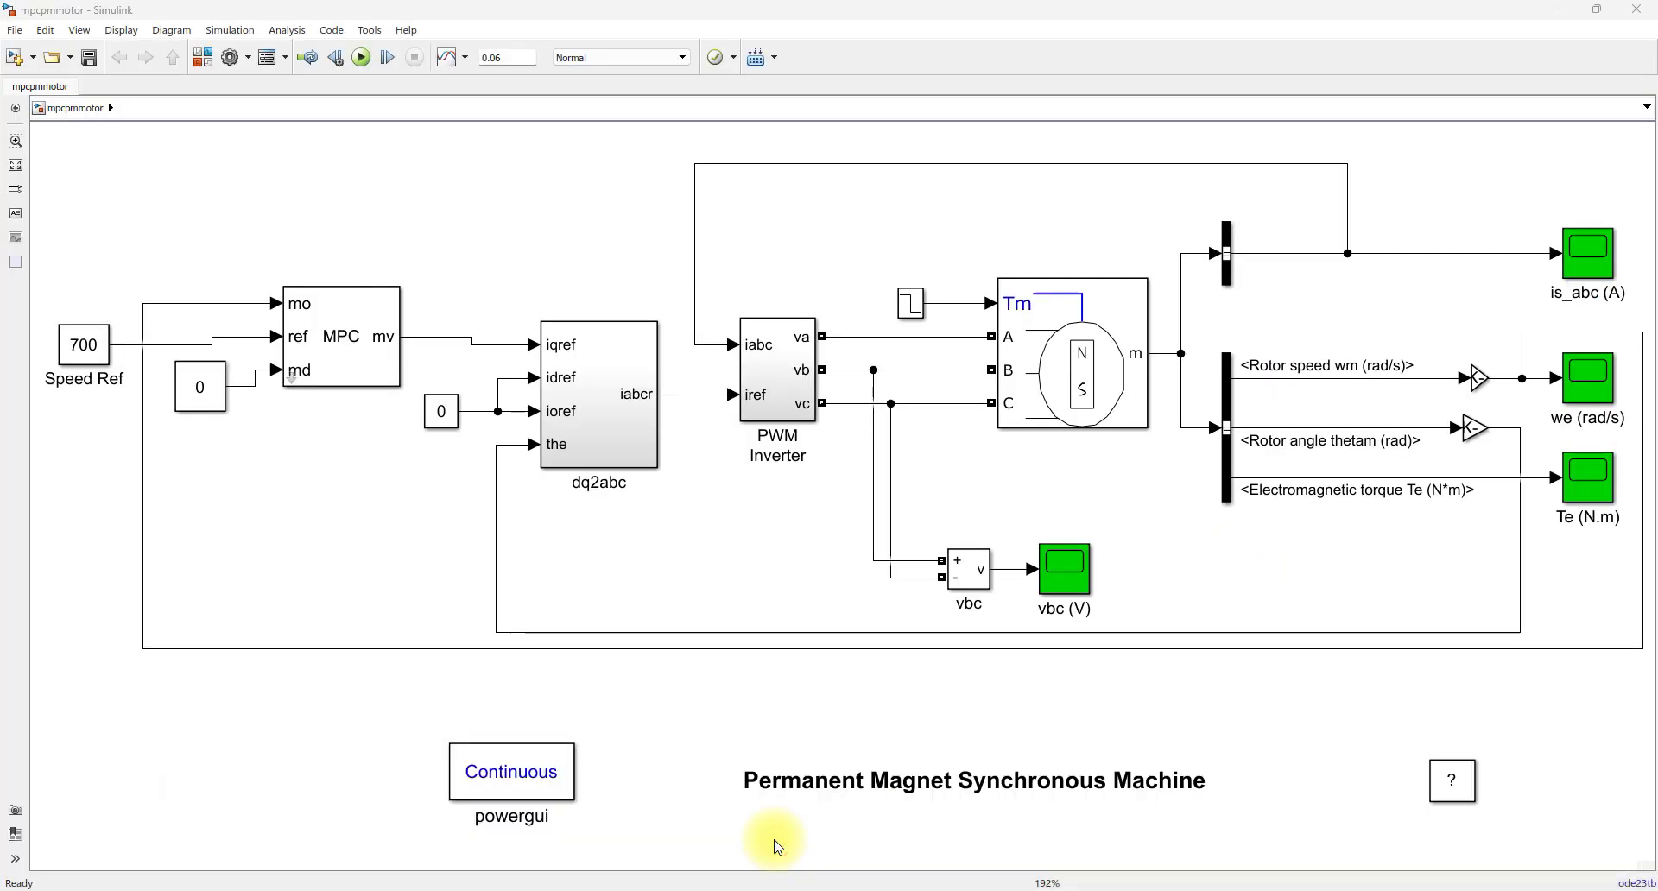
Step: Mark the MPC Controller's mo input, md input from the 0 constant, and mv-to-iqref output
{"action": "left_click", "coordinate": [367, 366]}
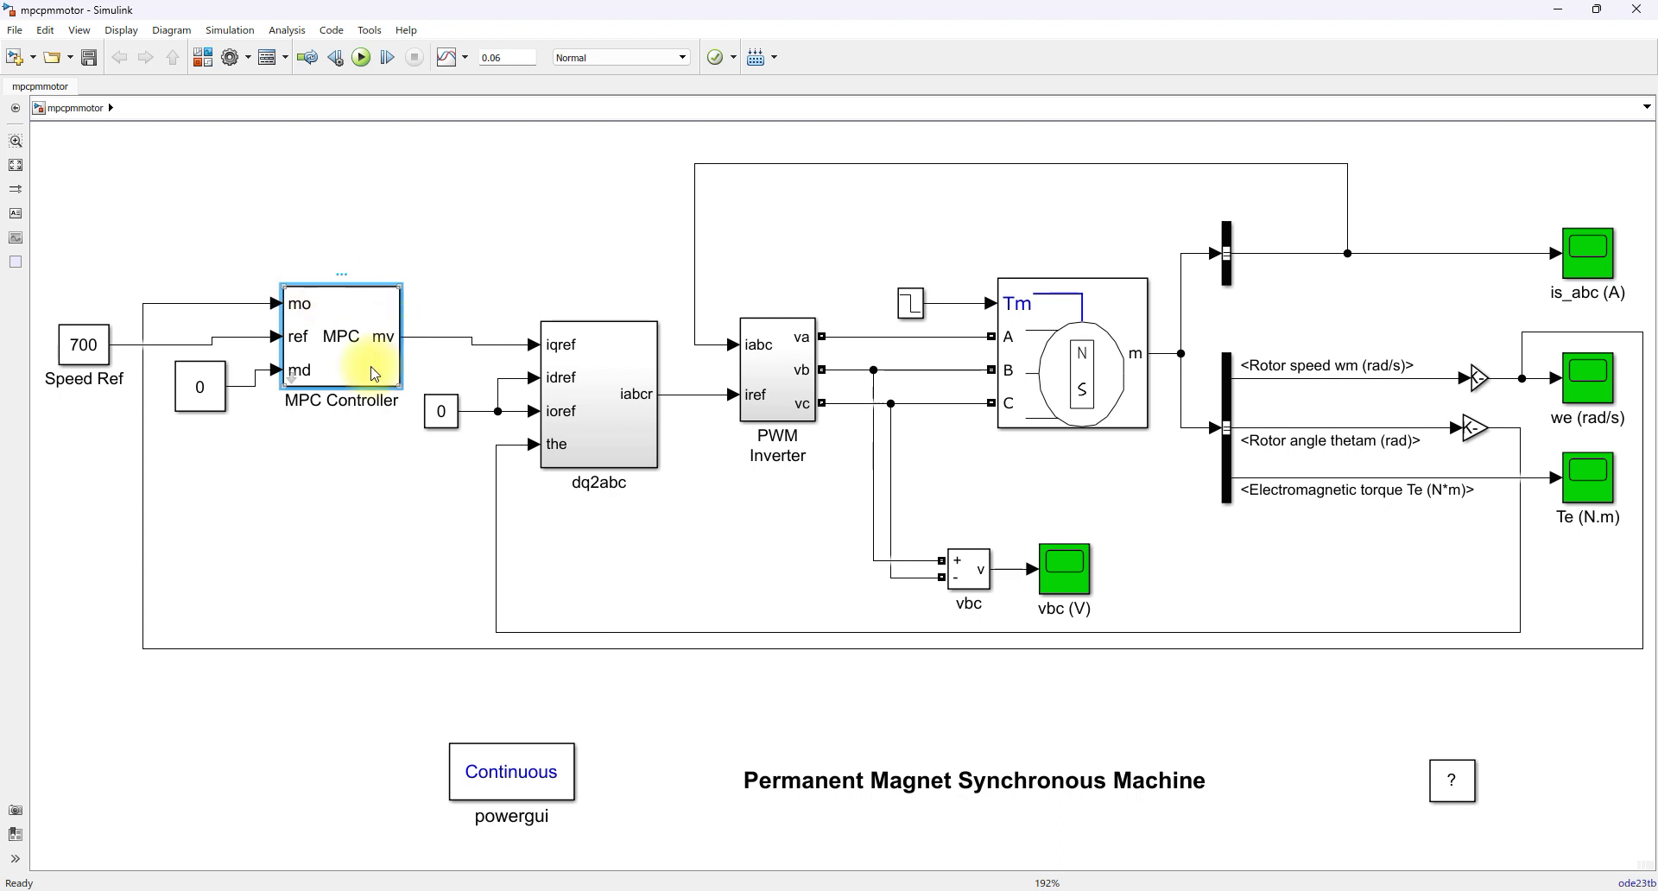
{"action": "mouse_move", "coordinate": [298, 350]}
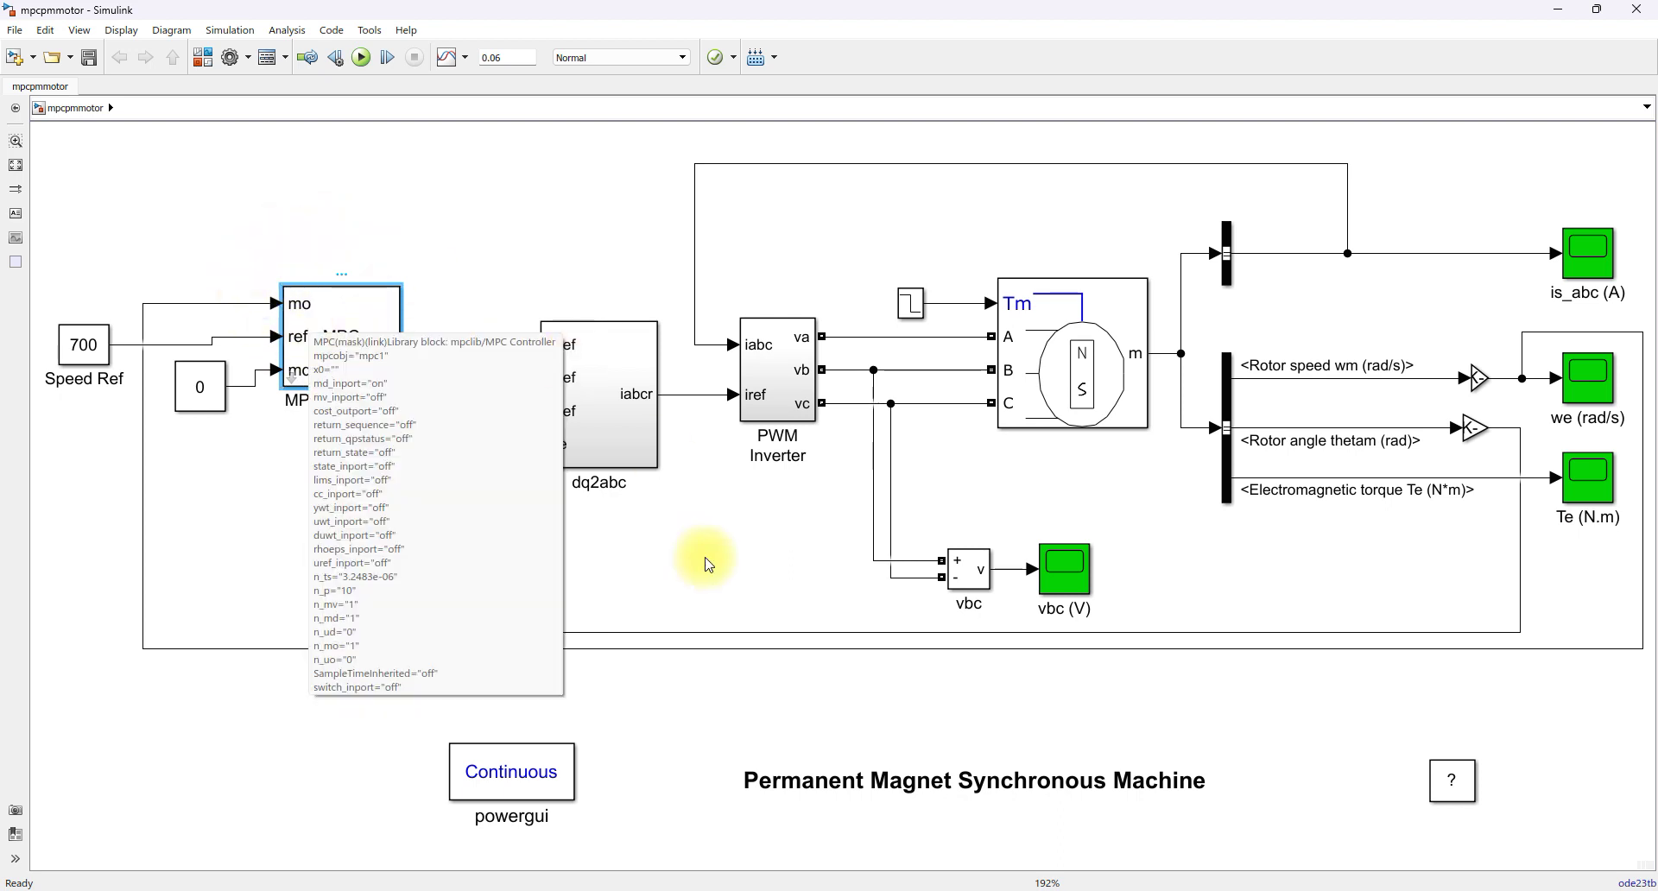
{"action": "key", "text": "F12"}
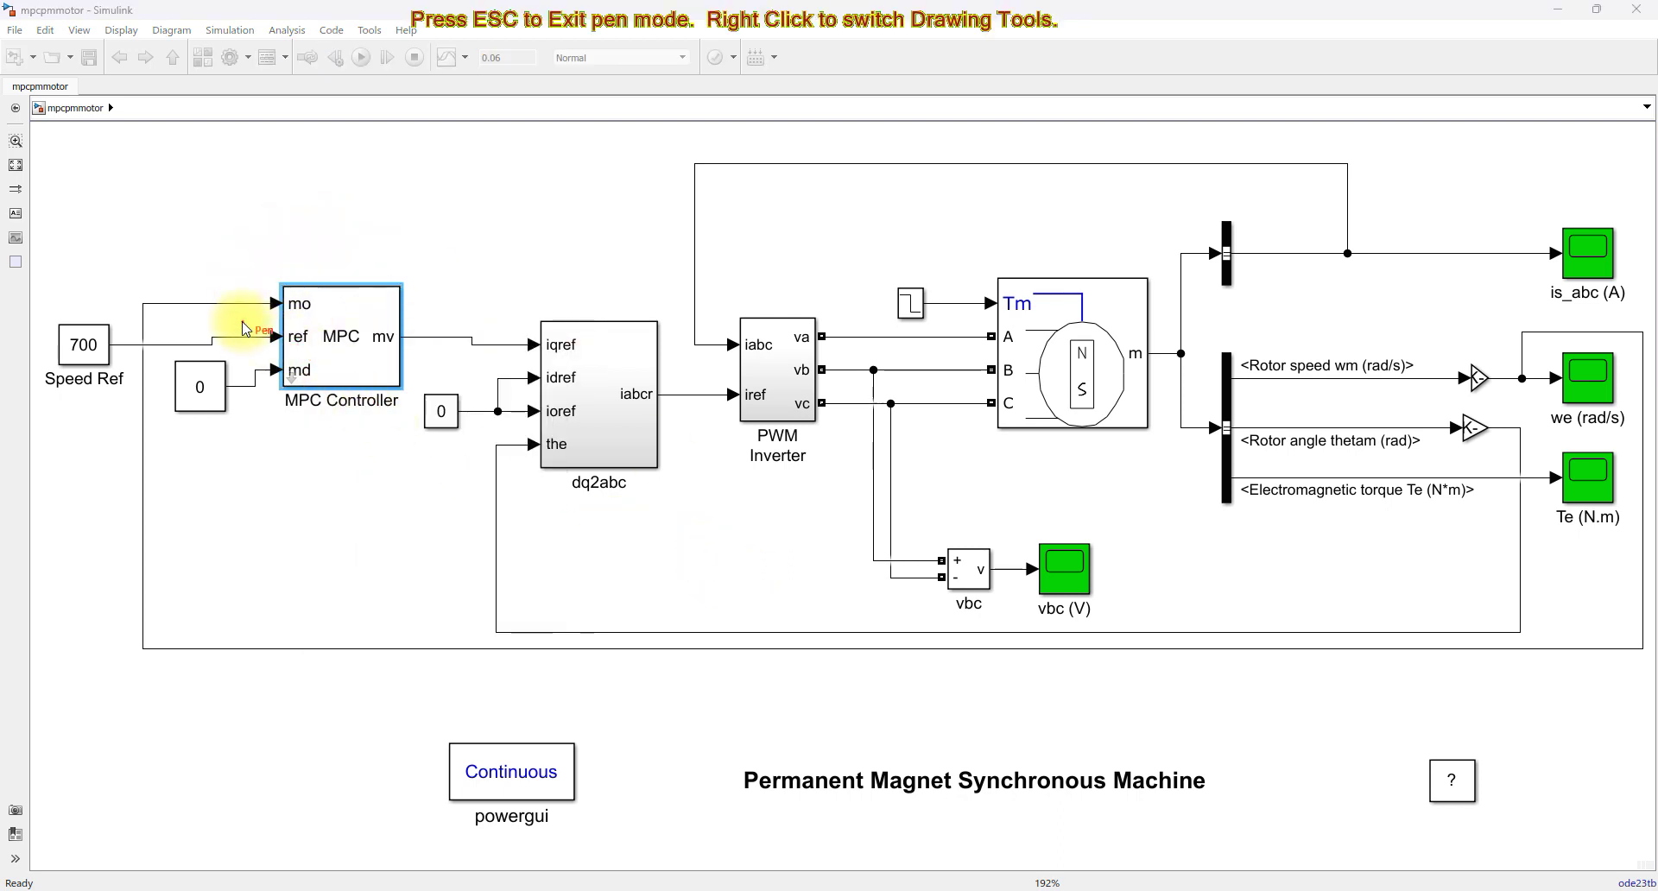
{"action": "mouse_move", "coordinate": [222, 304]}
{"action": "left_mouse_down"}
{"action": "mouse_move", "coordinate": [262, 305]}
{"action": "mouse_move", "coordinate": [250, 336]}
{"action": "mouse_move", "coordinate": [268, 336]}
{"action": "left_mouse_up"}
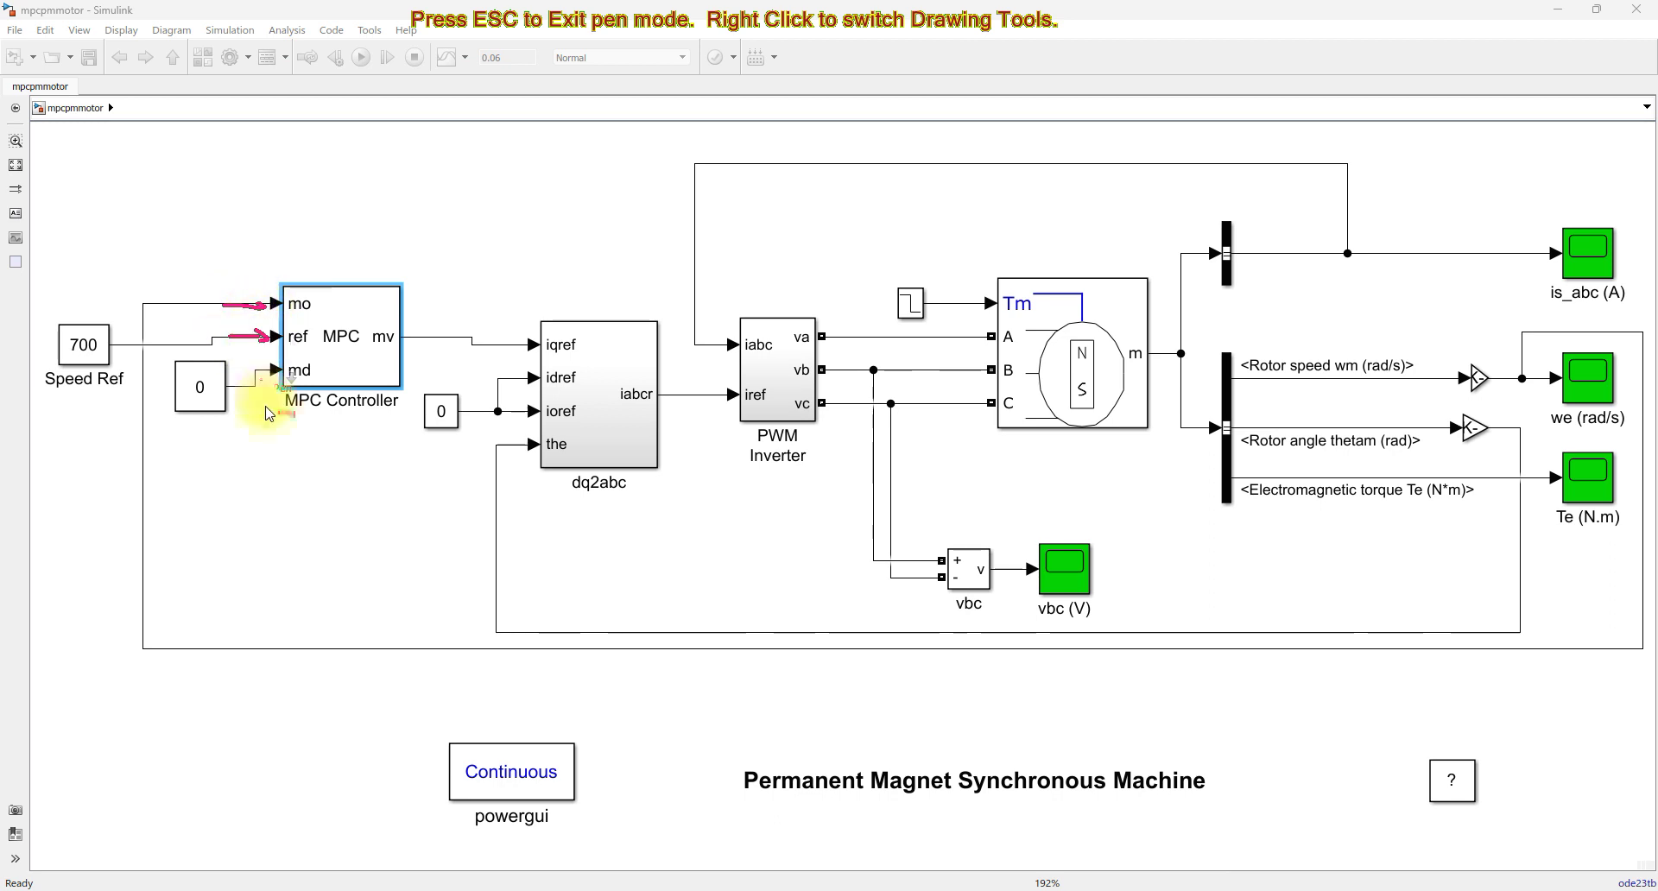
{"action": "mouse_move", "coordinate": [253, 409]}
{"action": "left_mouse_down"}
{"action": "mouse_move", "coordinate": [255, 368]}
{"action": "mouse_move", "coordinate": [273, 383]}
{"action": "left_mouse_up"}
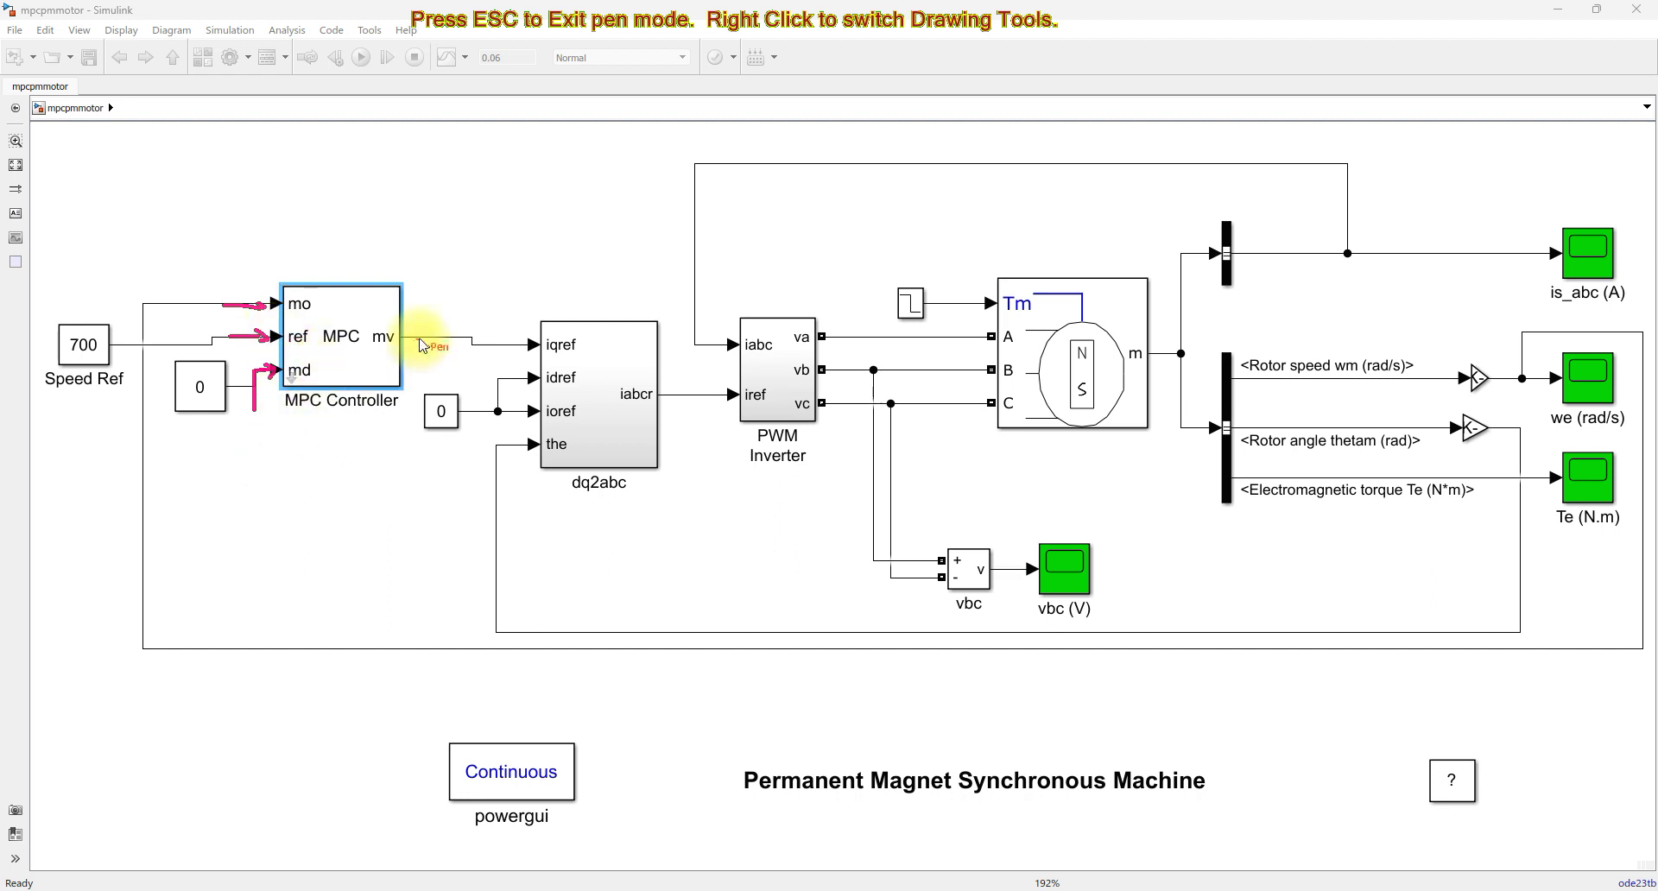
{"action": "left_click_drag", "start_coordinate": [424, 335], "coordinate": [496, 344]}
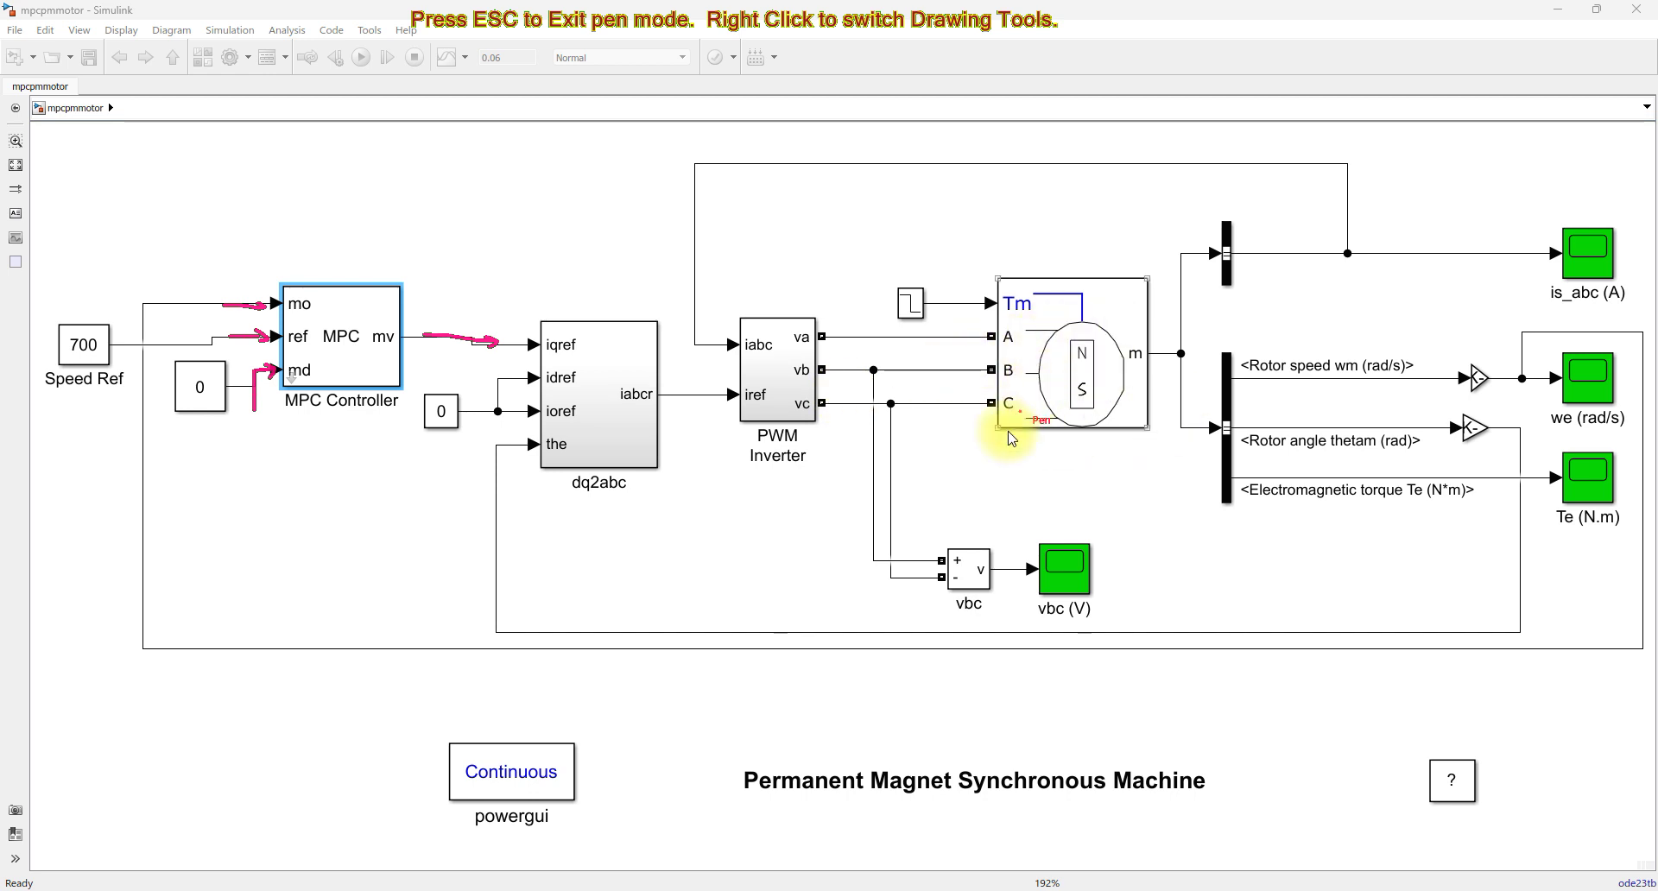
{"action": "key", "text": "Escape"}
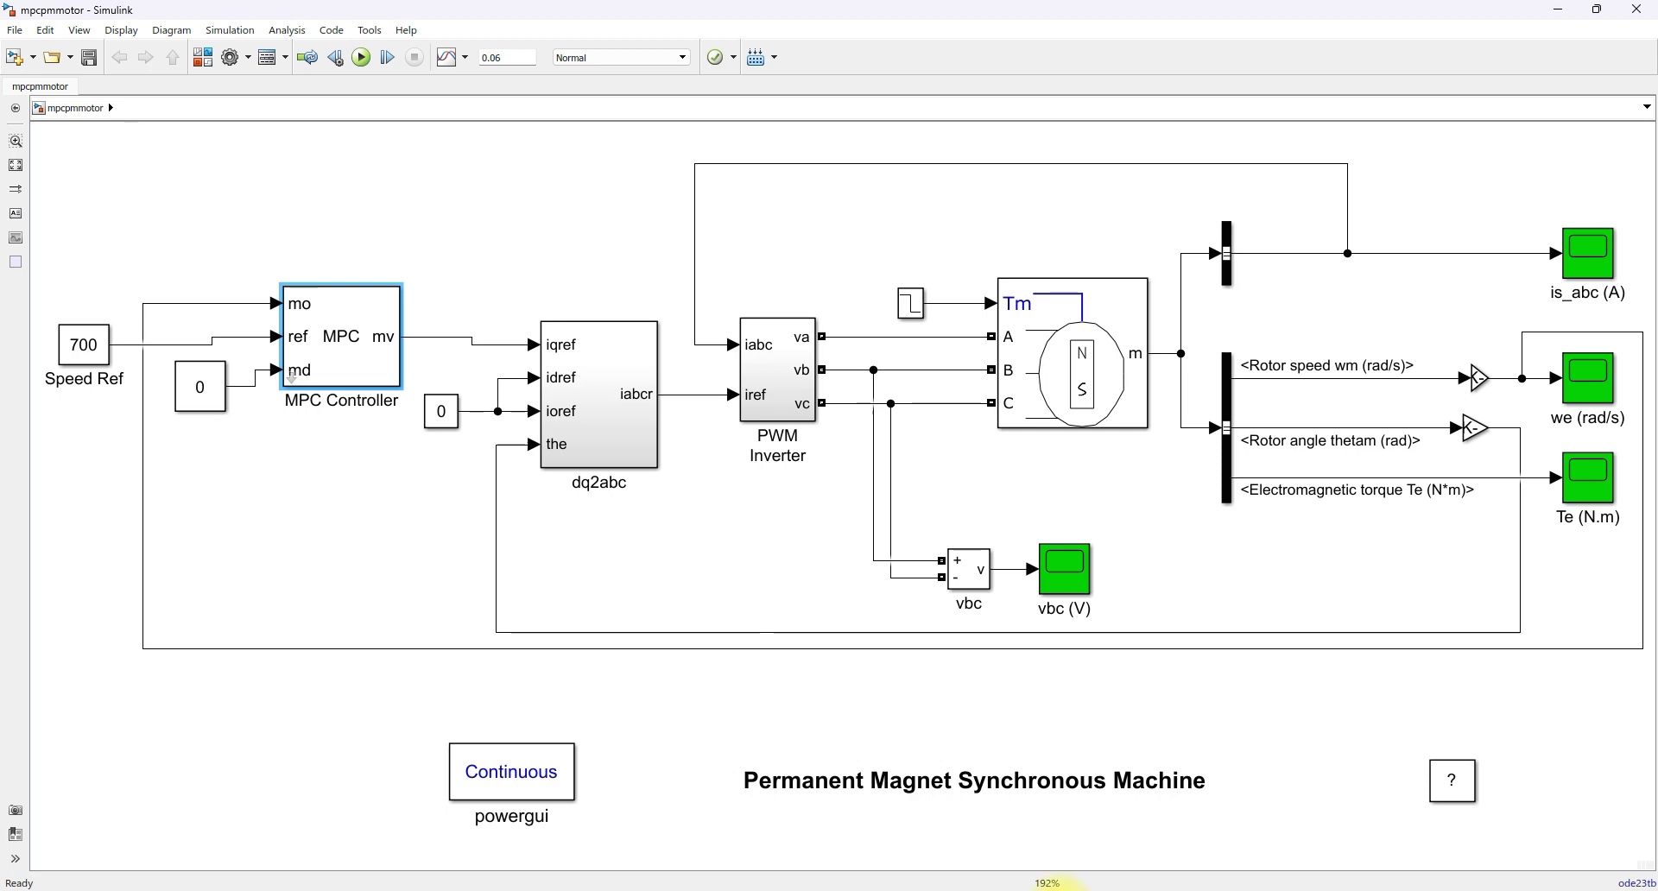
Step: Switch to power_pmmotor, circle its PI speed-control loop, then return to MATLAB R2017b
{"action": "mouse_move", "coordinate": [1062, 881]}
{"action": "left_click", "coordinate": [437, 836]}
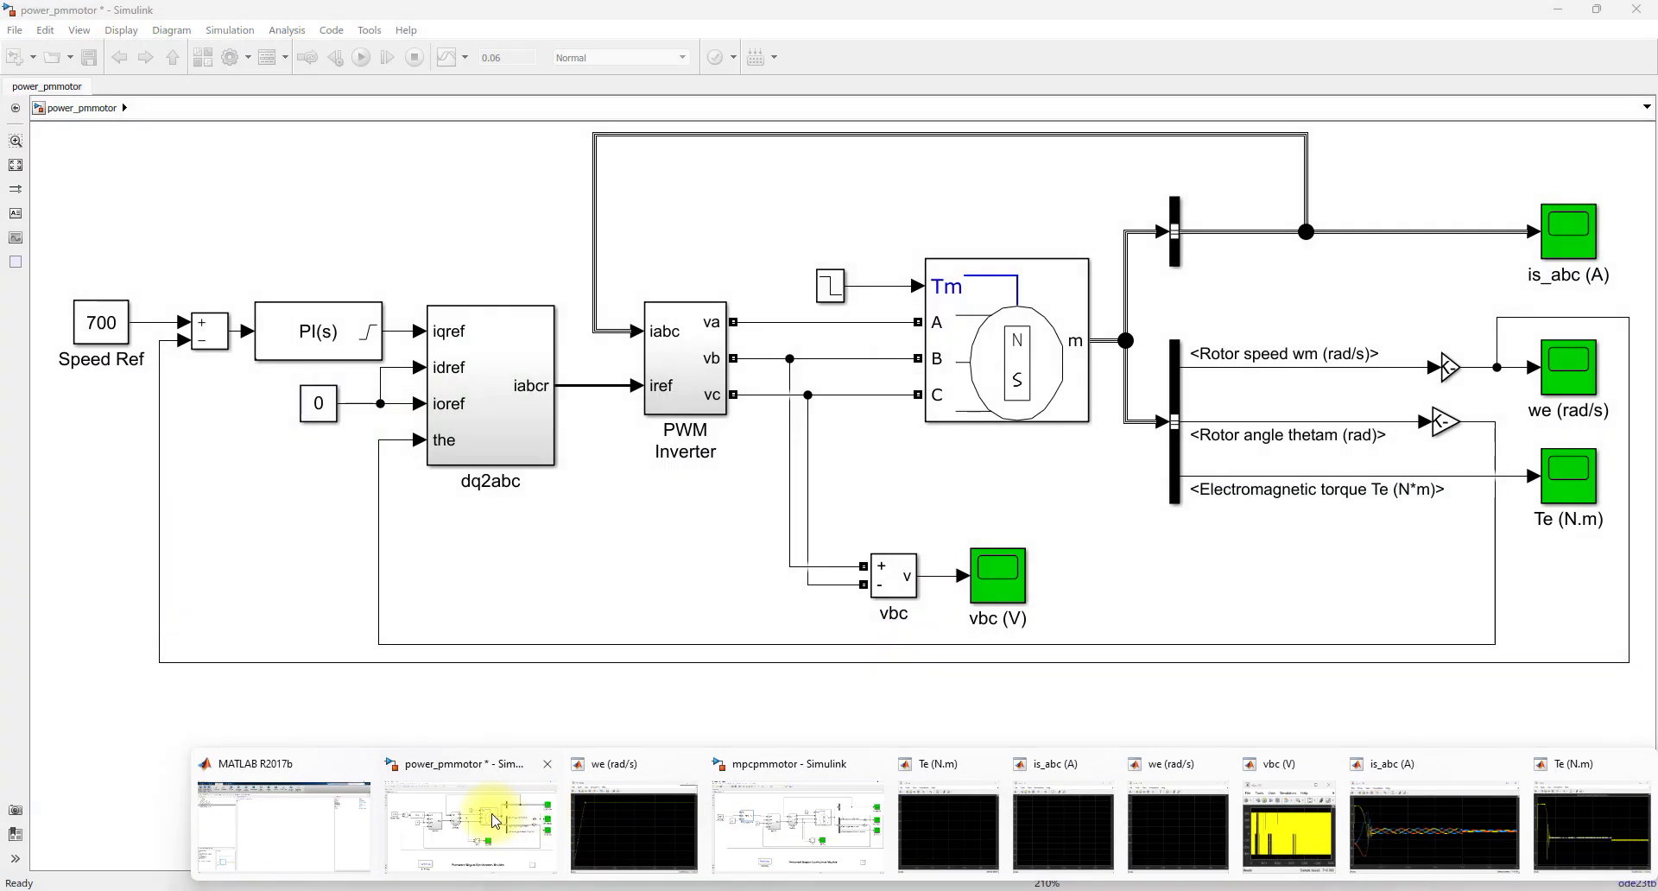
{"action": "key", "text": "F10"}
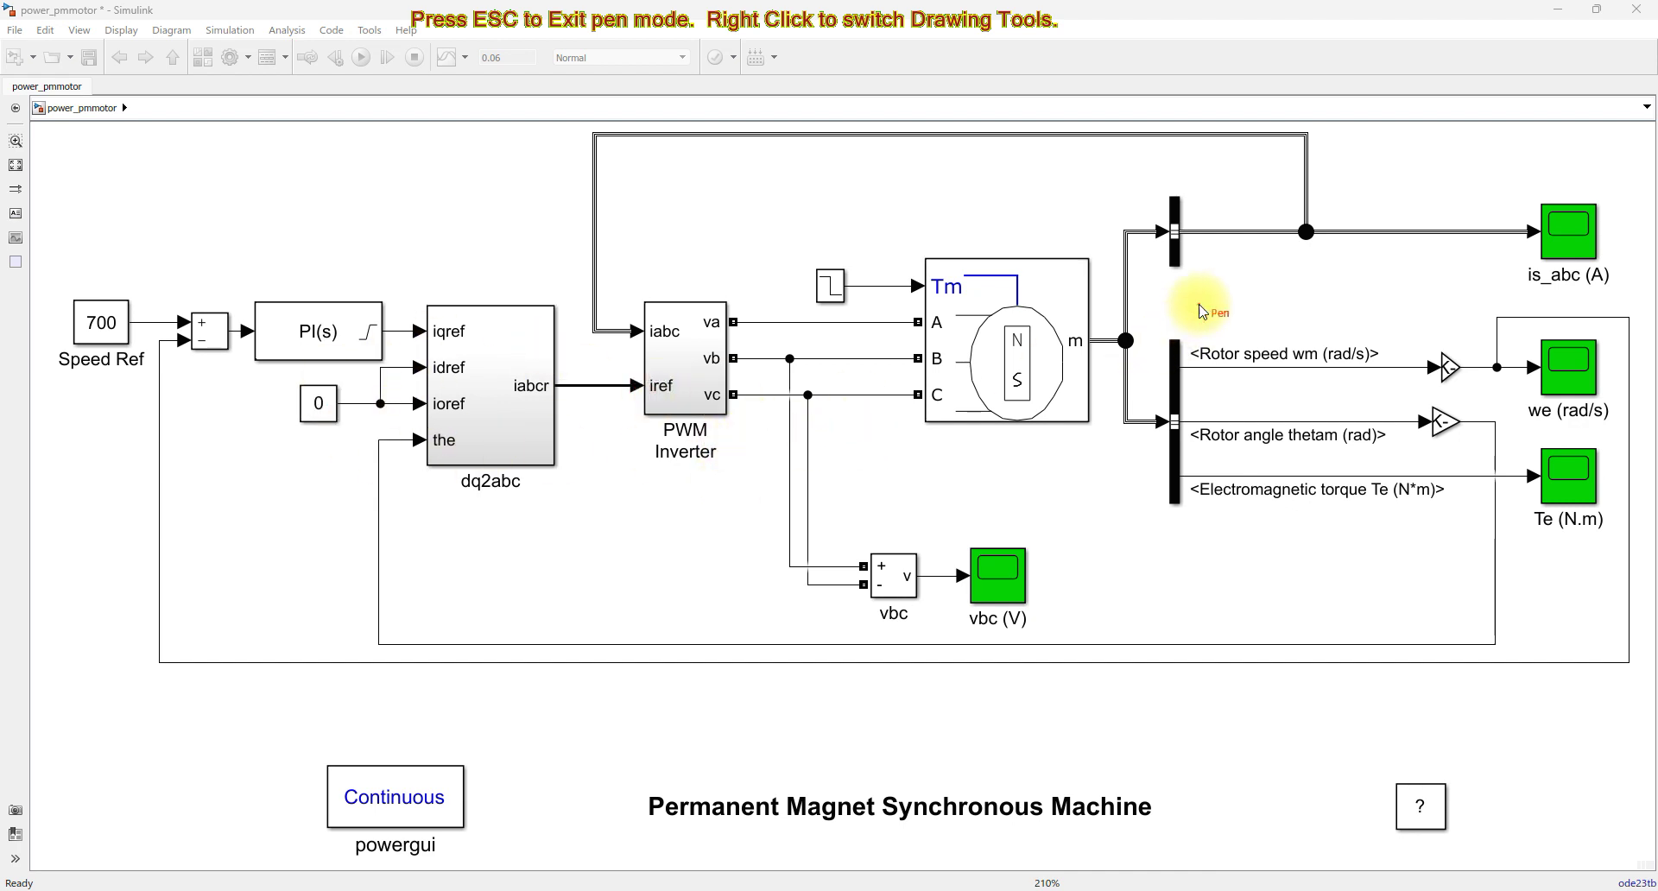
{"action": "mouse_move", "coordinate": [1150, 188]}
{"action": "left_mouse_down"}
{"action": "mouse_move", "coordinate": [651, 252]}
{"action": "mouse_move", "coordinate": [333, 350]}
{"action": "mouse_move", "coordinate": [185, 571]}
{"action": "mouse_move", "coordinate": [612, 734]}
{"action": "mouse_move", "coordinate": [1531, 681]}
{"action": "mouse_move", "coordinate": [1531, 313]}
{"action": "mouse_move", "coordinate": [1127, 229]}
{"action": "left_mouse_up"}
{"action": "key", "text": "Escape"}
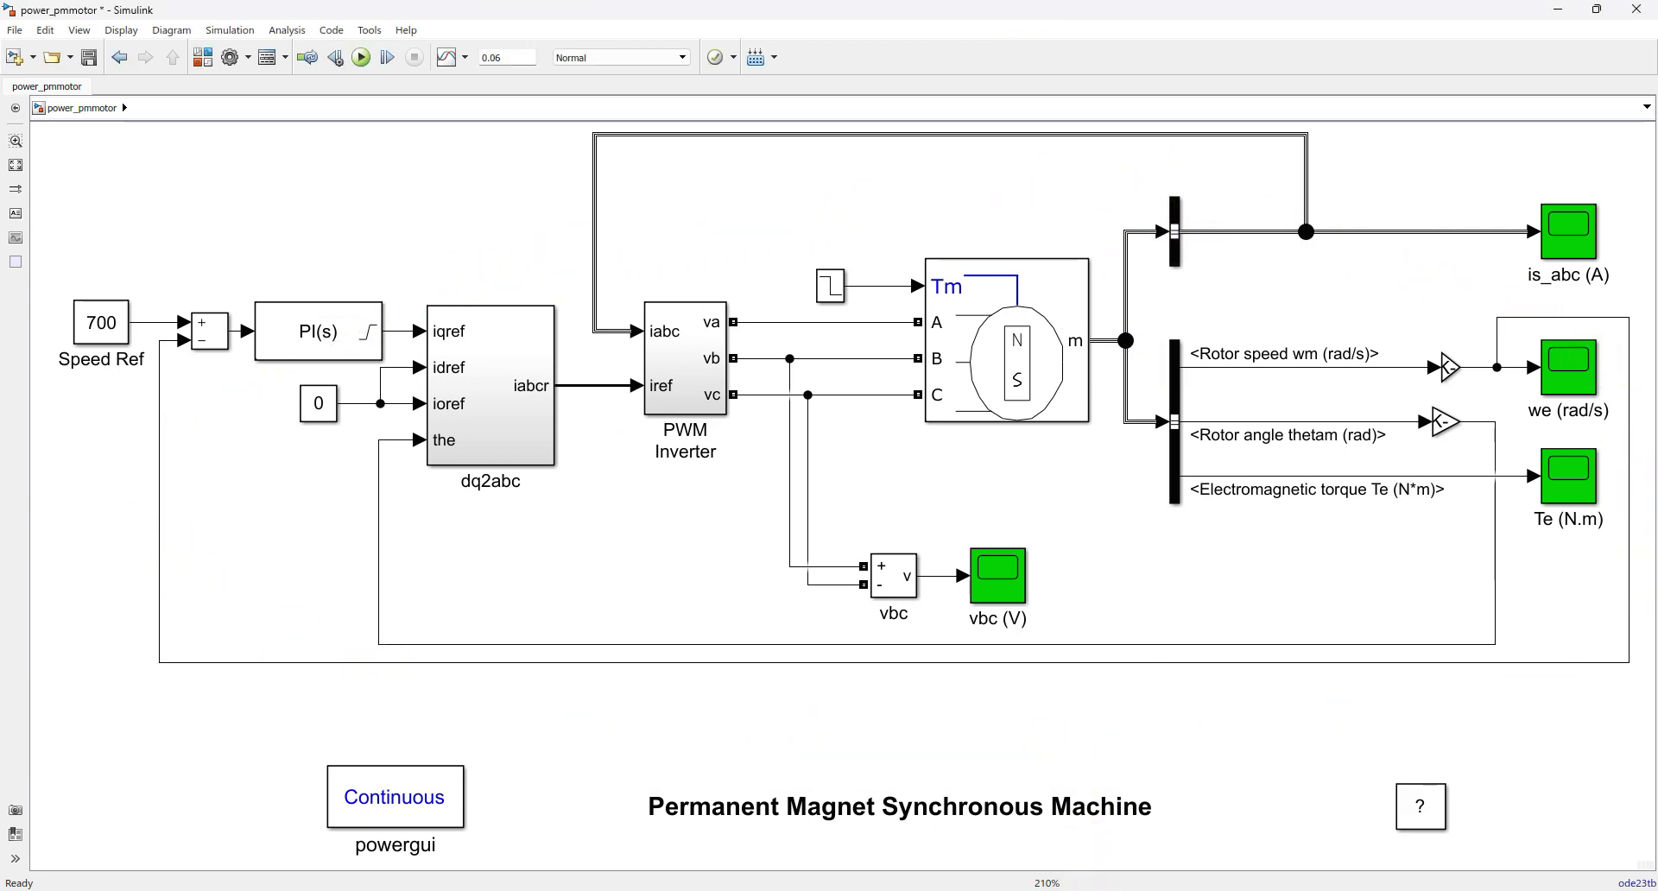
{"action": "mouse_move", "coordinate": [1109, 881]}
{"action": "left_click", "coordinate": [341, 830]}
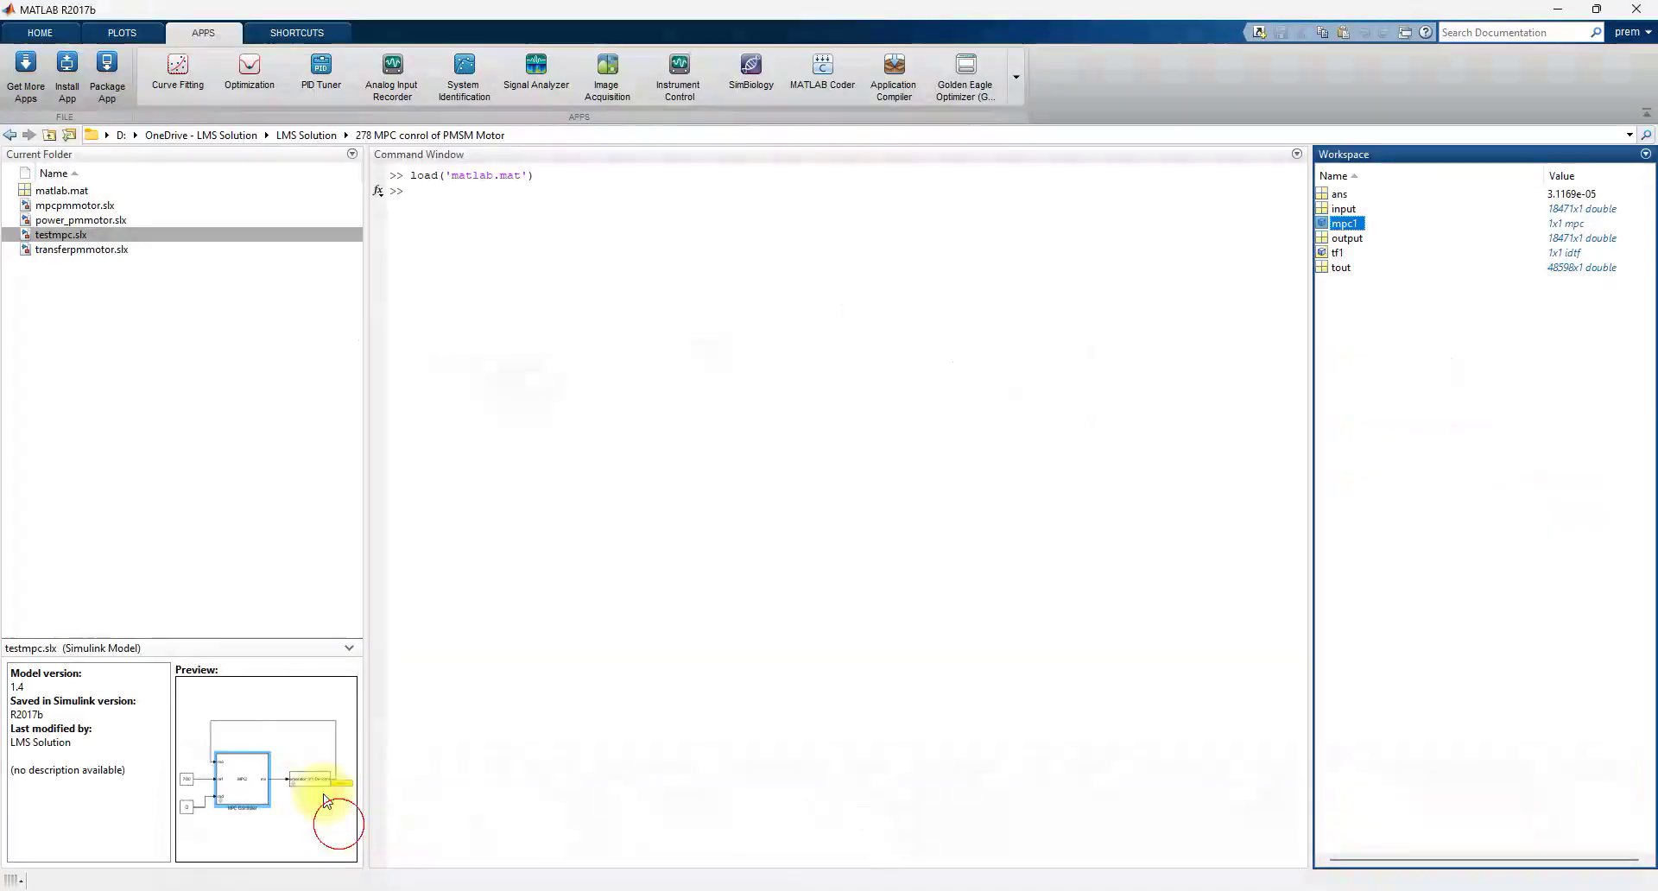
Step: Open testmpc.slx from the Current Folder, then bring mpcpmmotor to the front
{"action": "double_click", "coordinate": [67, 236]}
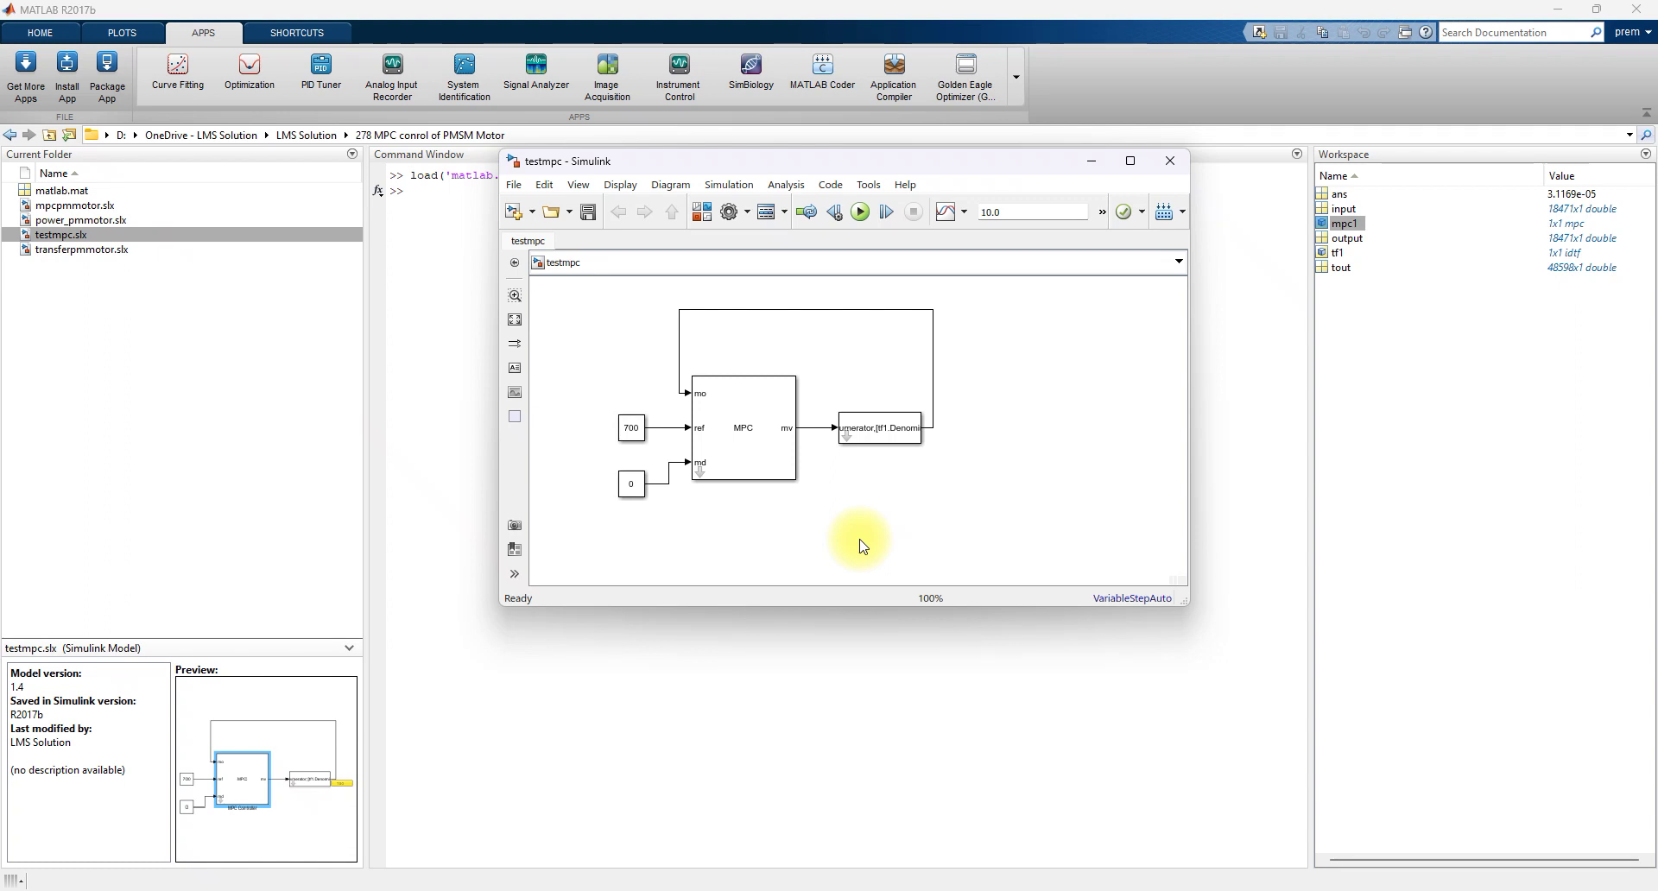
{"action": "mouse_move", "coordinate": [967, 888]}
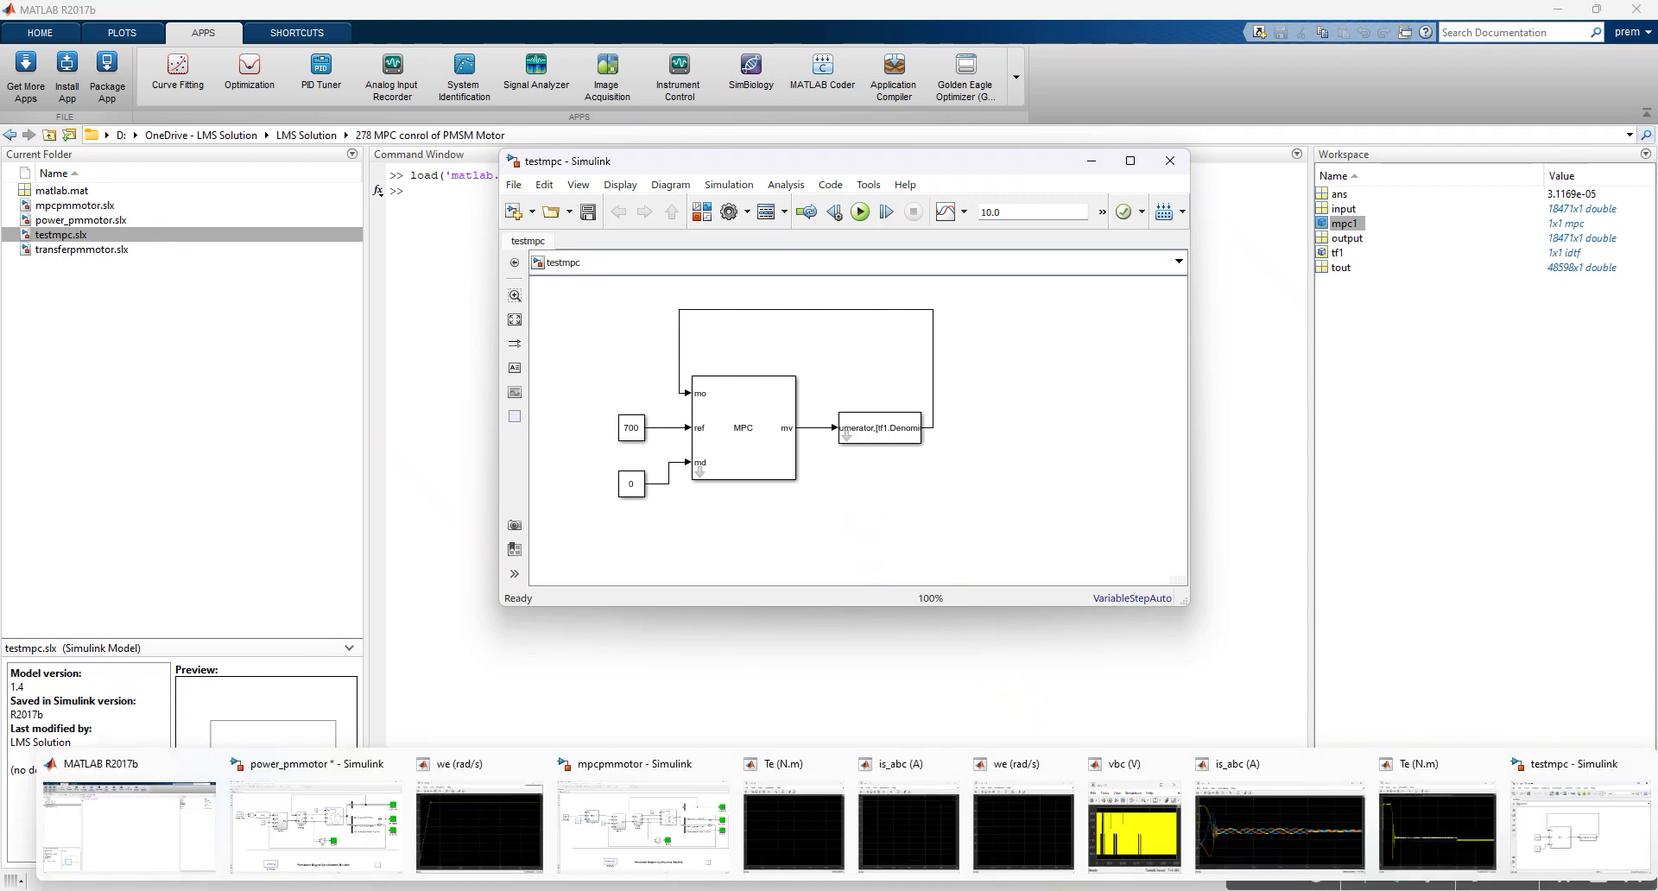
{"action": "left_click", "coordinate": [678, 845]}
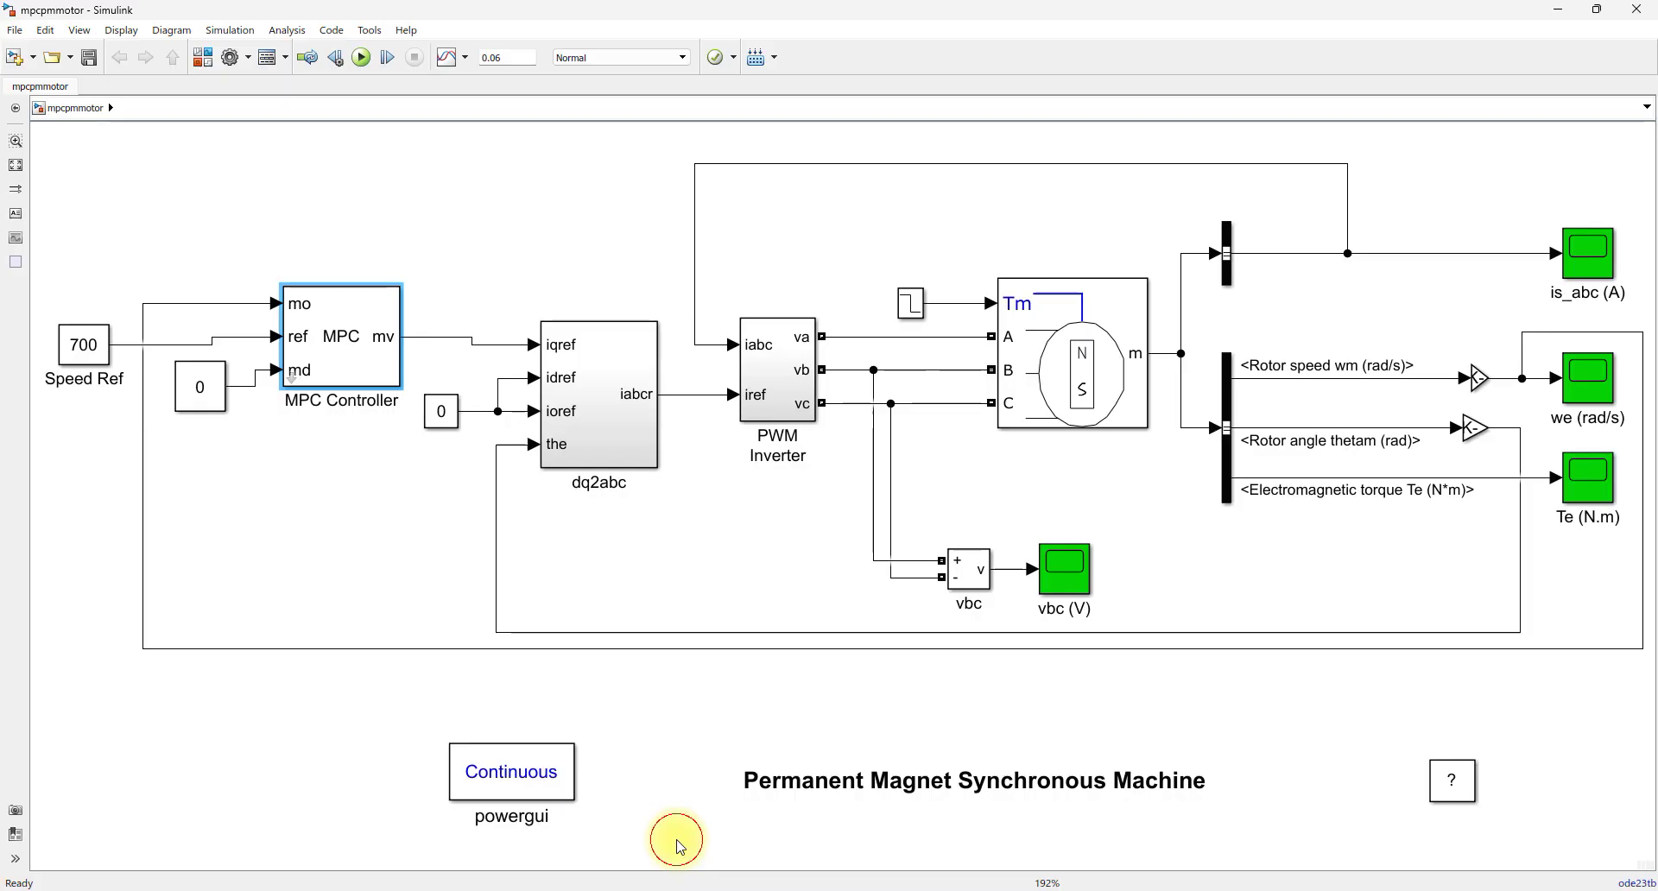
Step: Run mpcpmmotor and place the two we (rad/s) speed scopes on the left and right
{"action": "left_click", "coordinate": [361, 57]}
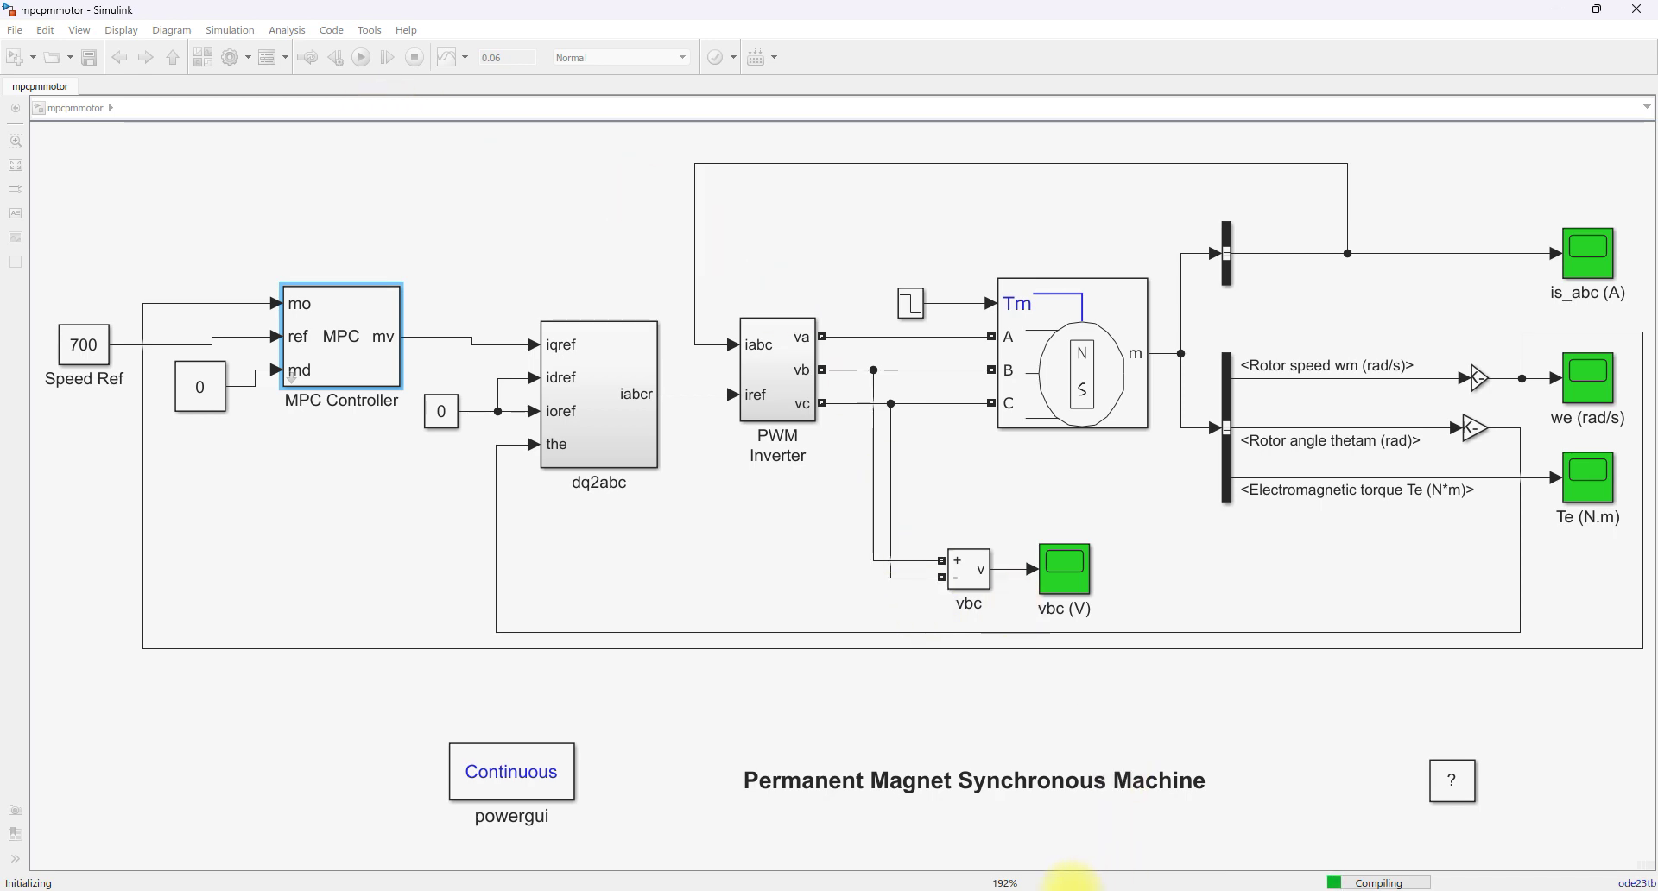
{"action": "mouse_move", "coordinate": [1066, 888]}
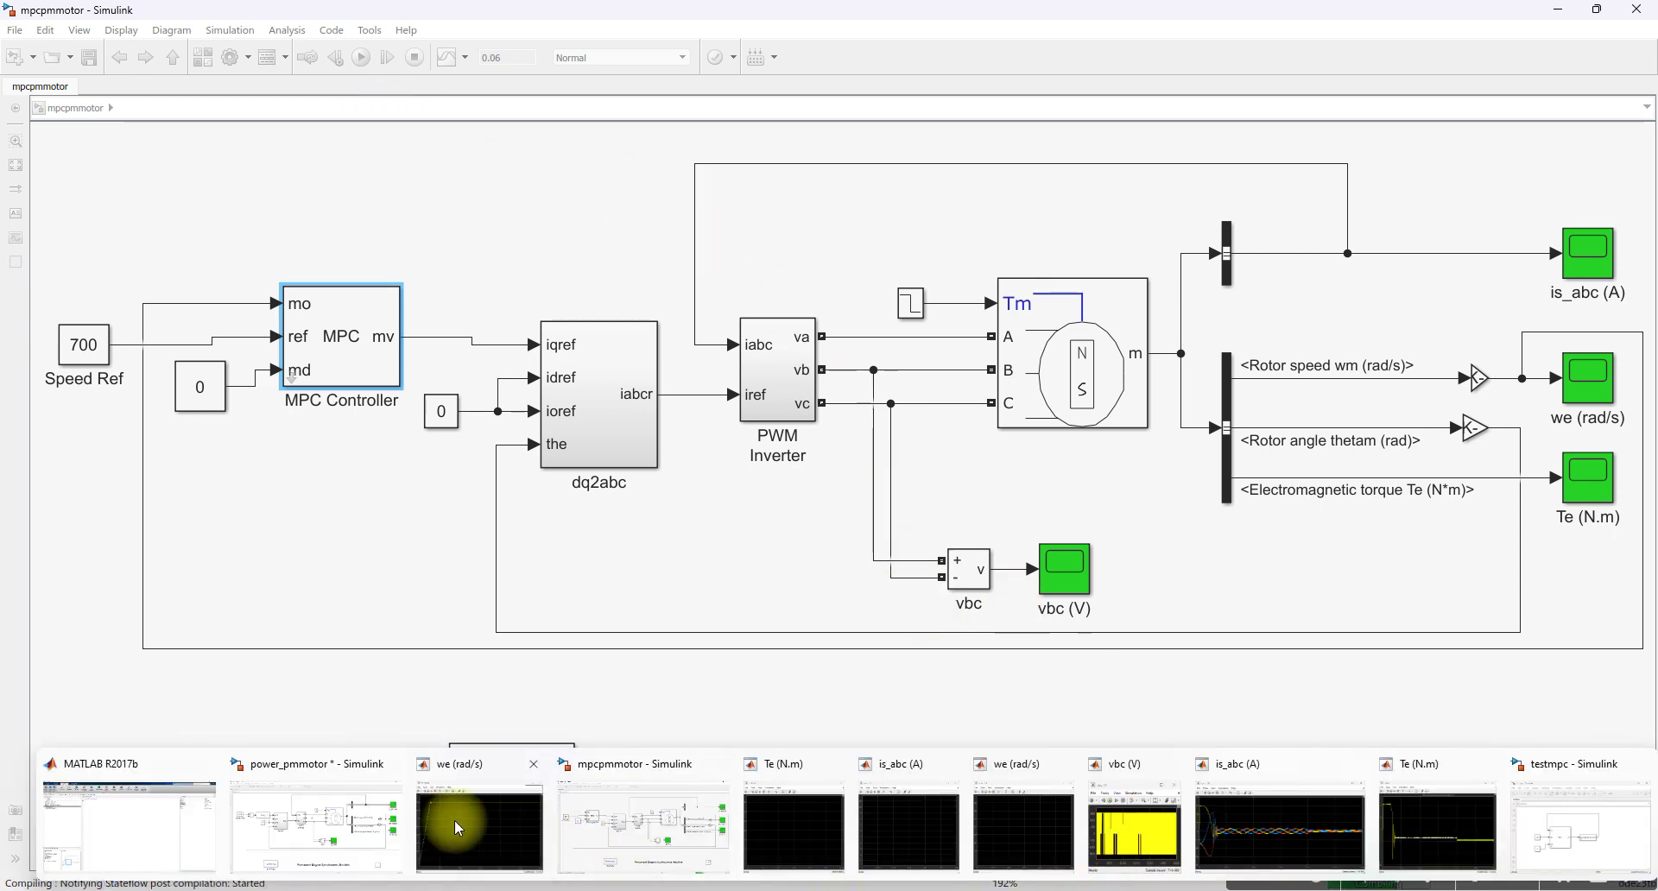
{"action": "left_click", "coordinate": [458, 825]}
{"action": "mouse_move", "coordinate": [1063, 888]}
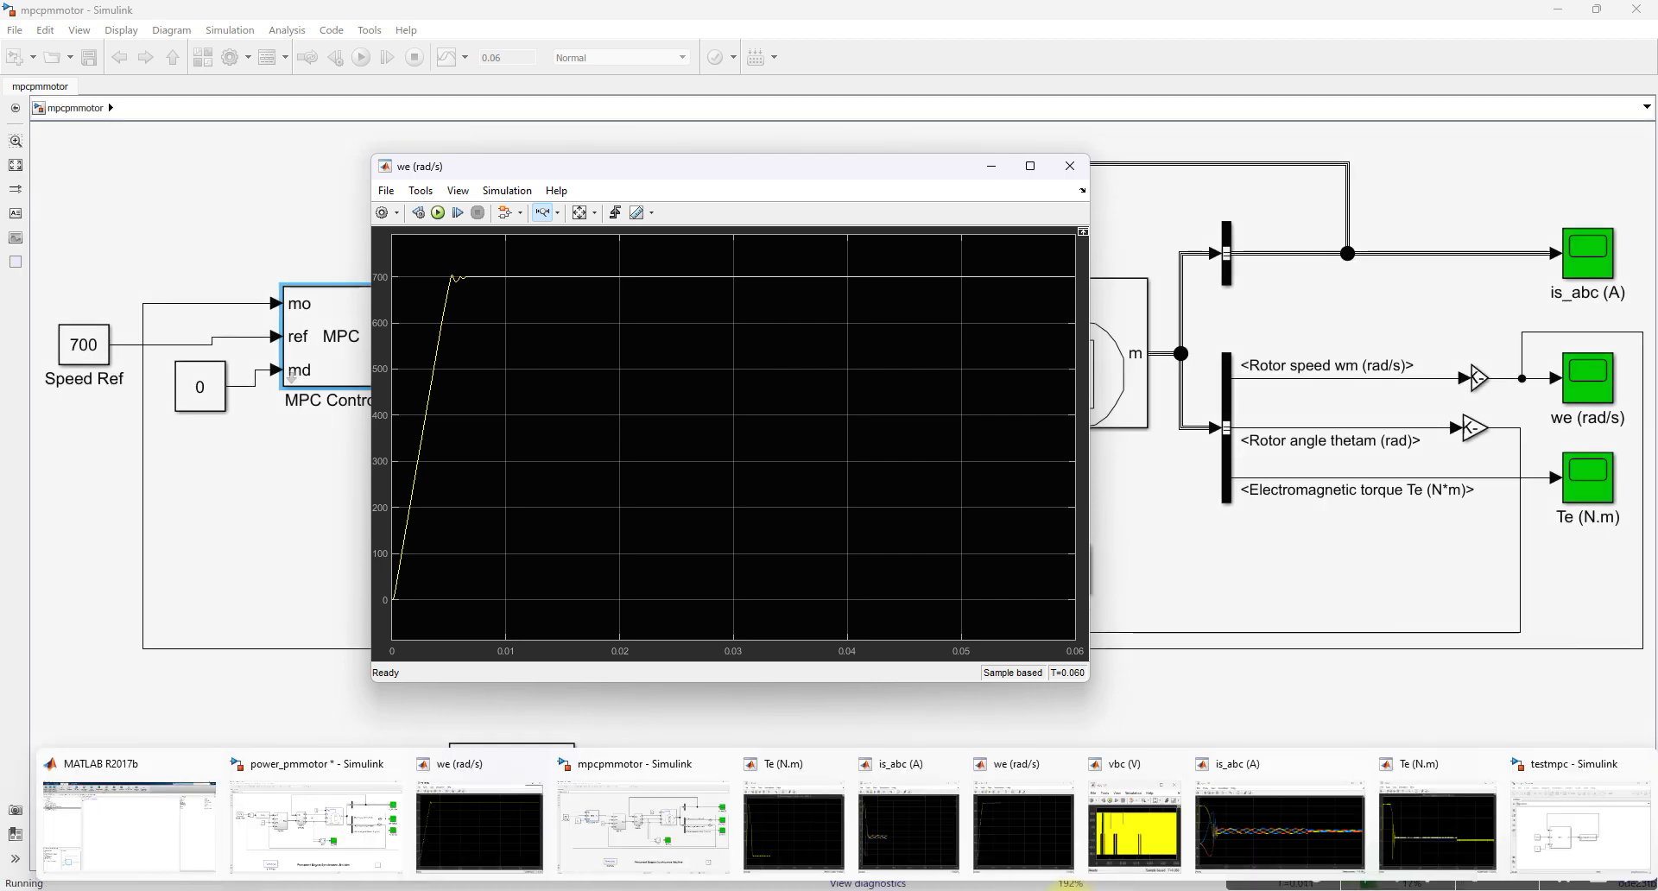
{"action": "left_click", "coordinate": [1004, 827]}
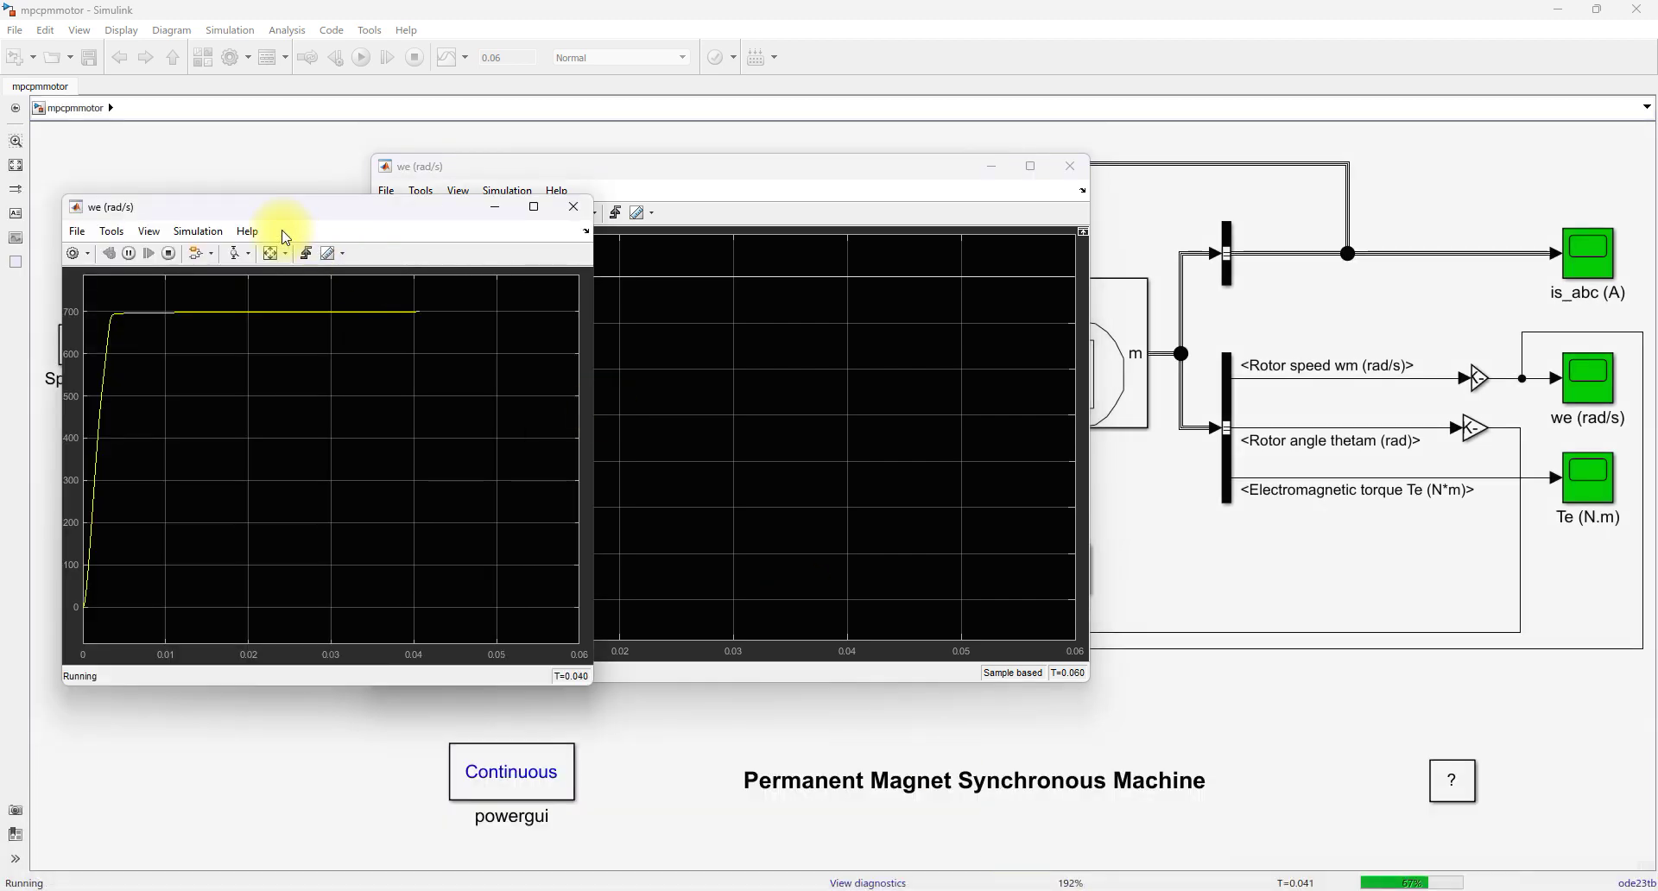
{"action": "left_click_drag", "start_coordinate": [241, 220], "coordinate": [1097, 210]}
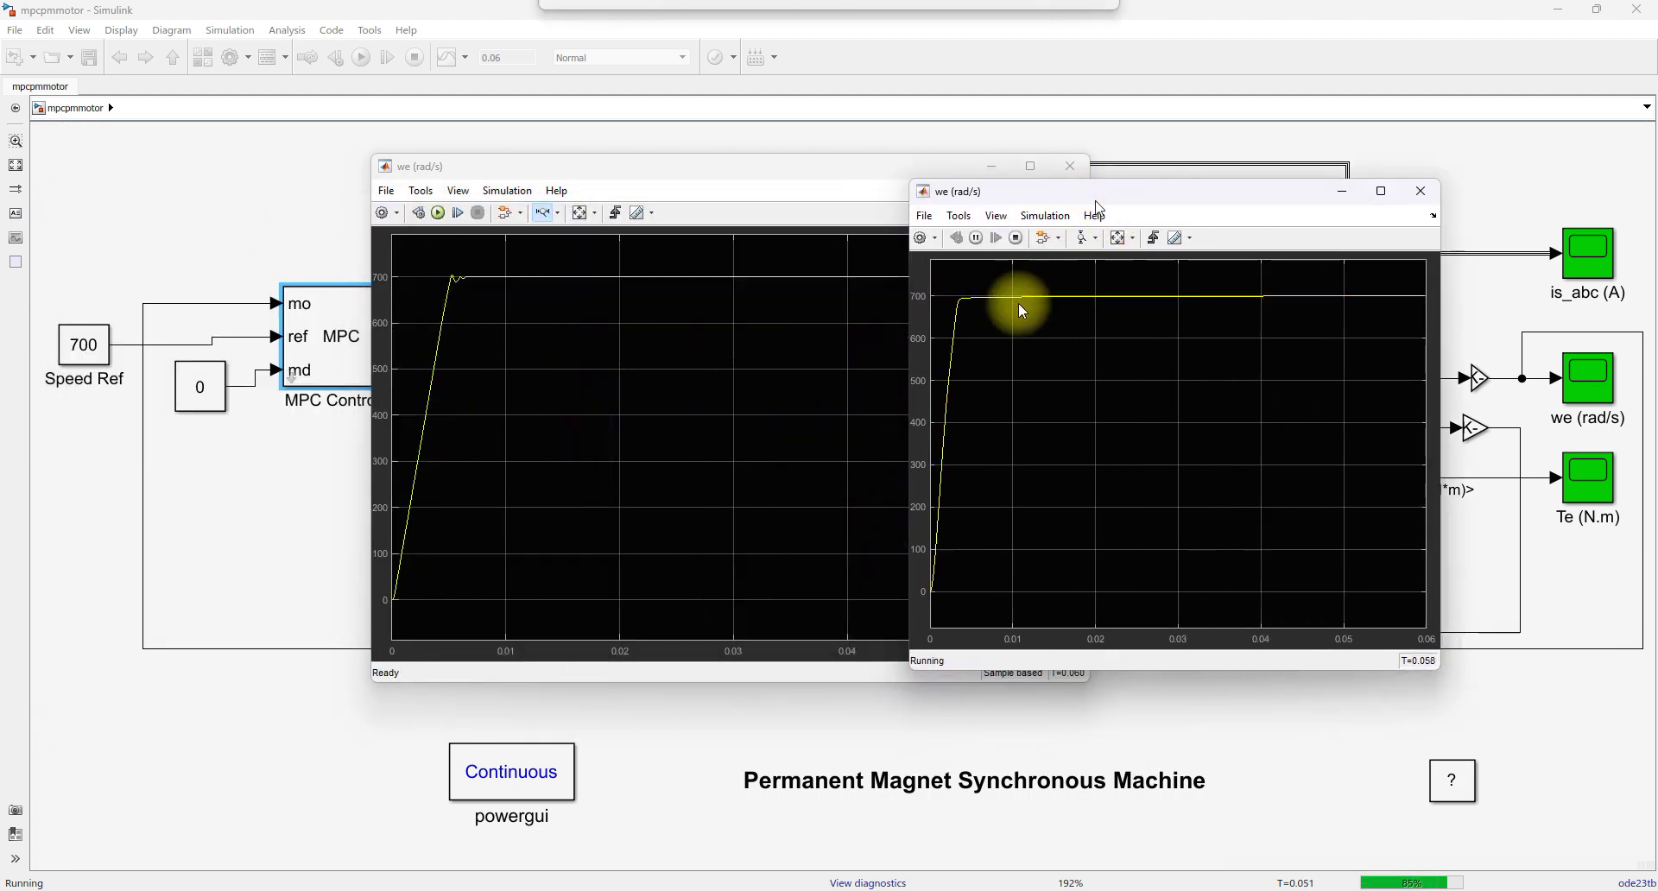
{"action": "left_click_drag", "start_coordinate": [698, 177], "coordinate": [405, 152]}
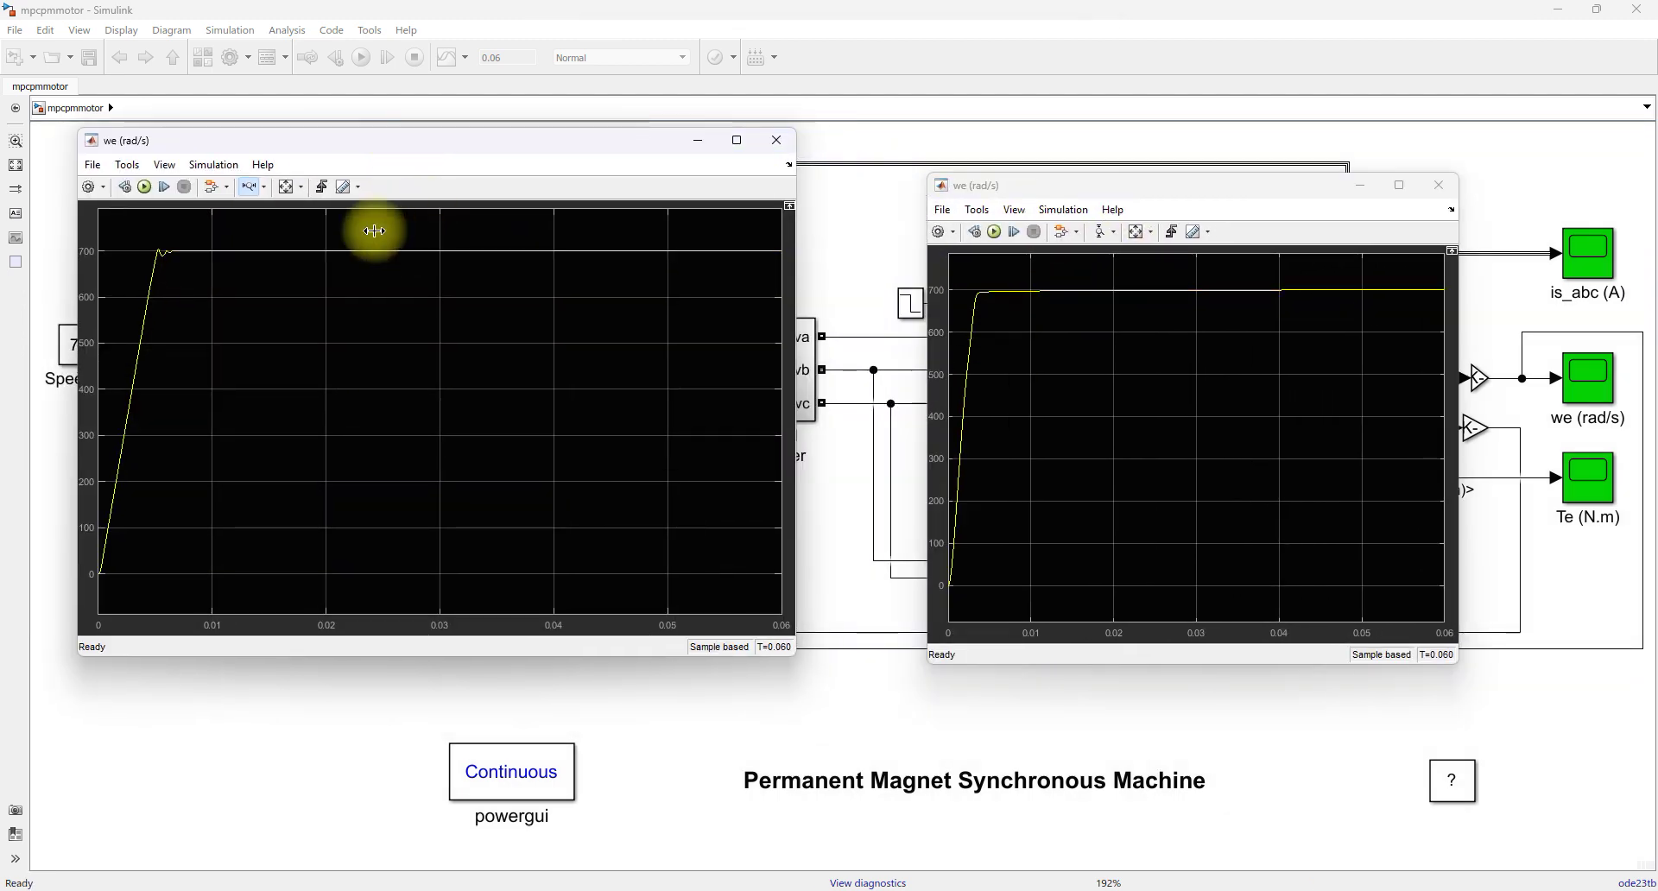
{"action": "left_click", "coordinate": [92, 164]}
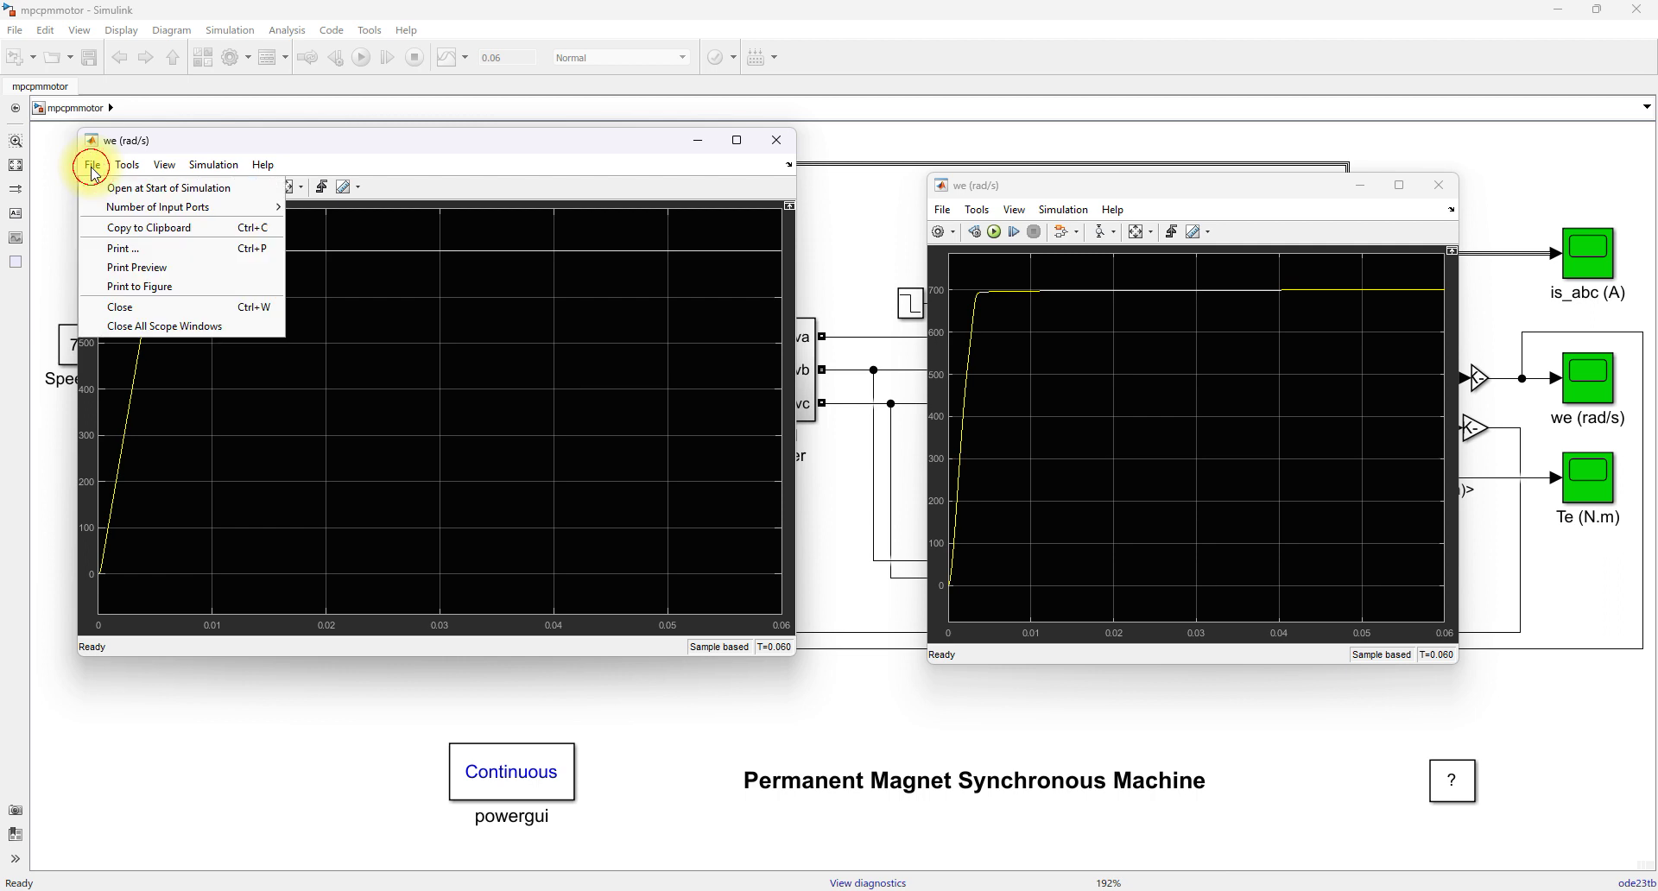
Step: Print both speed scope plots to MATLAB figures, Figure 1 and Figure 2
{"action": "left_click", "coordinate": [129, 288]}
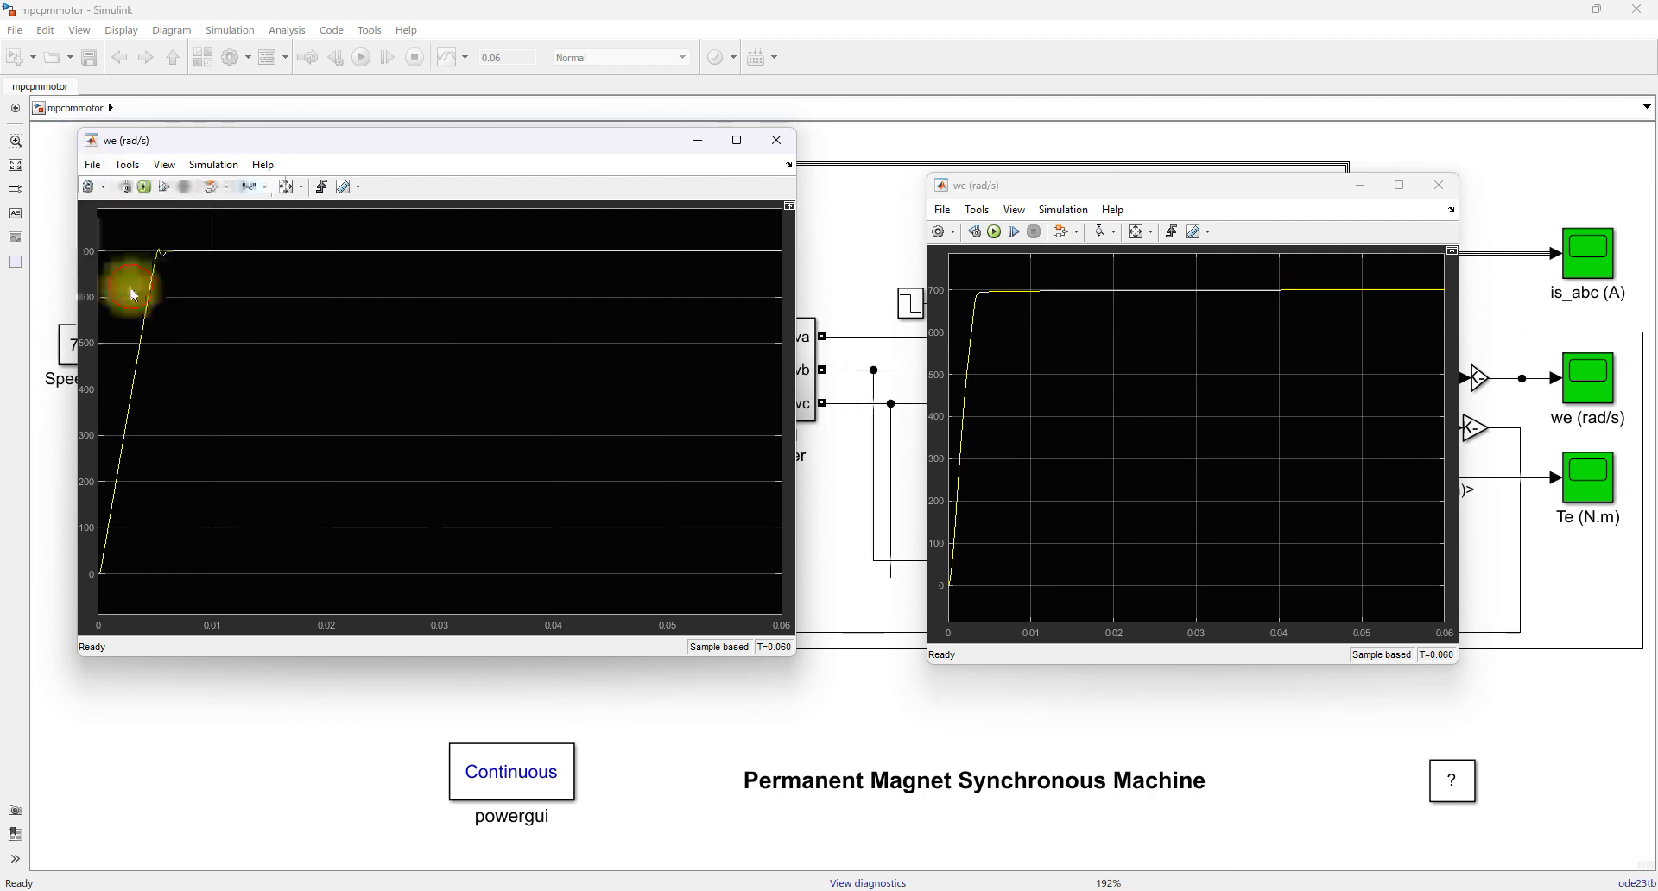
{"action": "left_click", "coordinate": [1230, 184]}
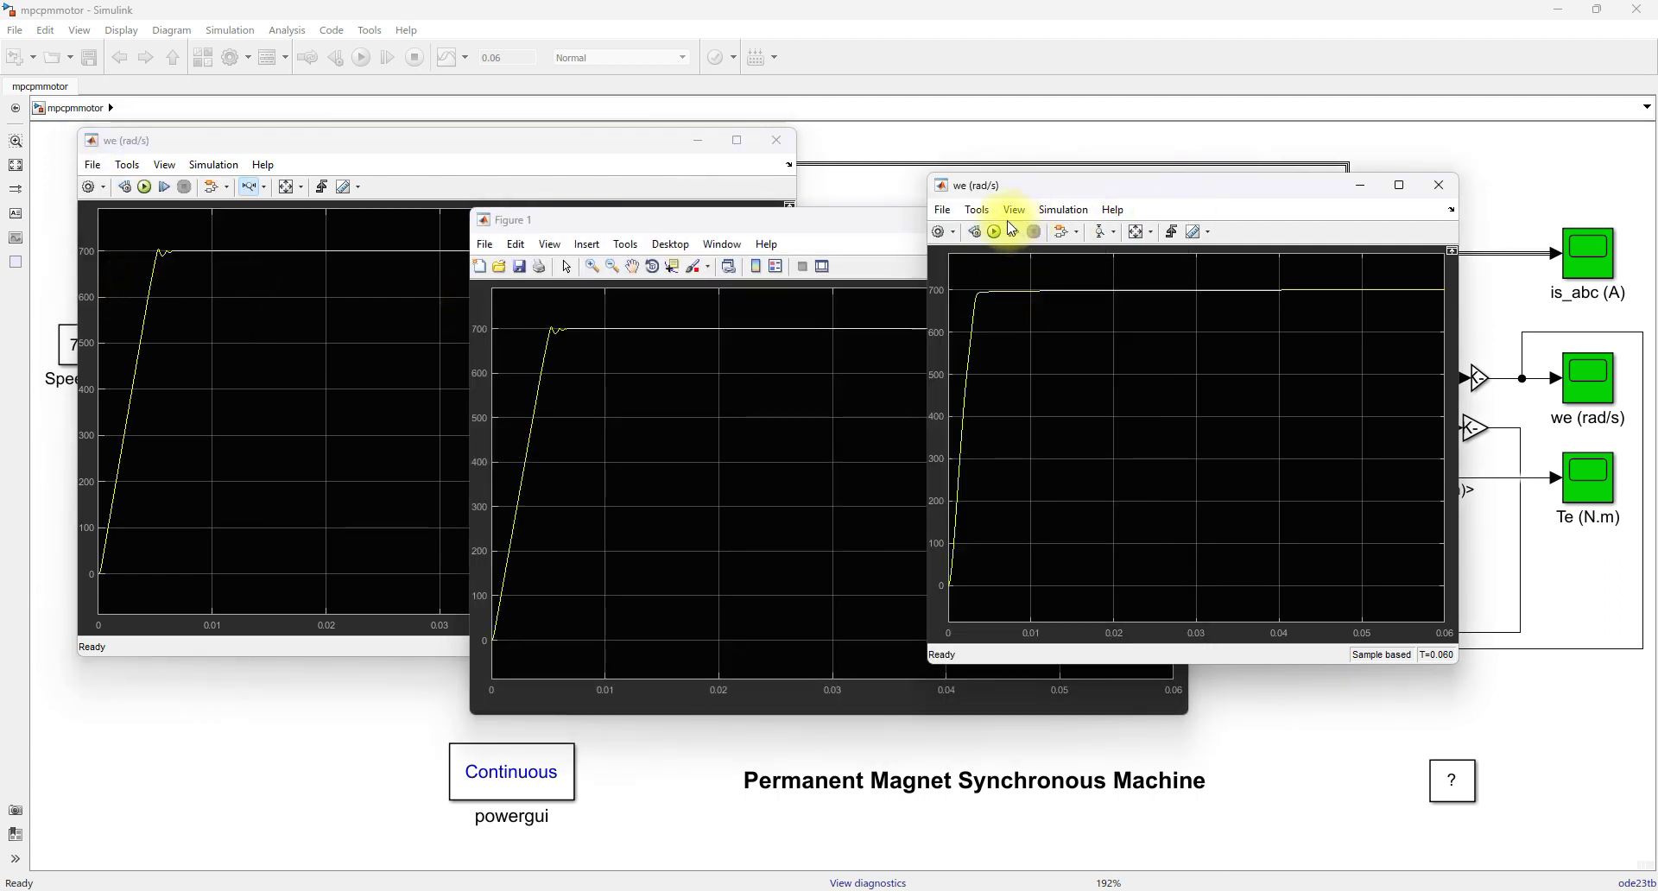
{"action": "left_click", "coordinate": [942, 209]}
{"action": "left_click", "coordinate": [989, 337]}
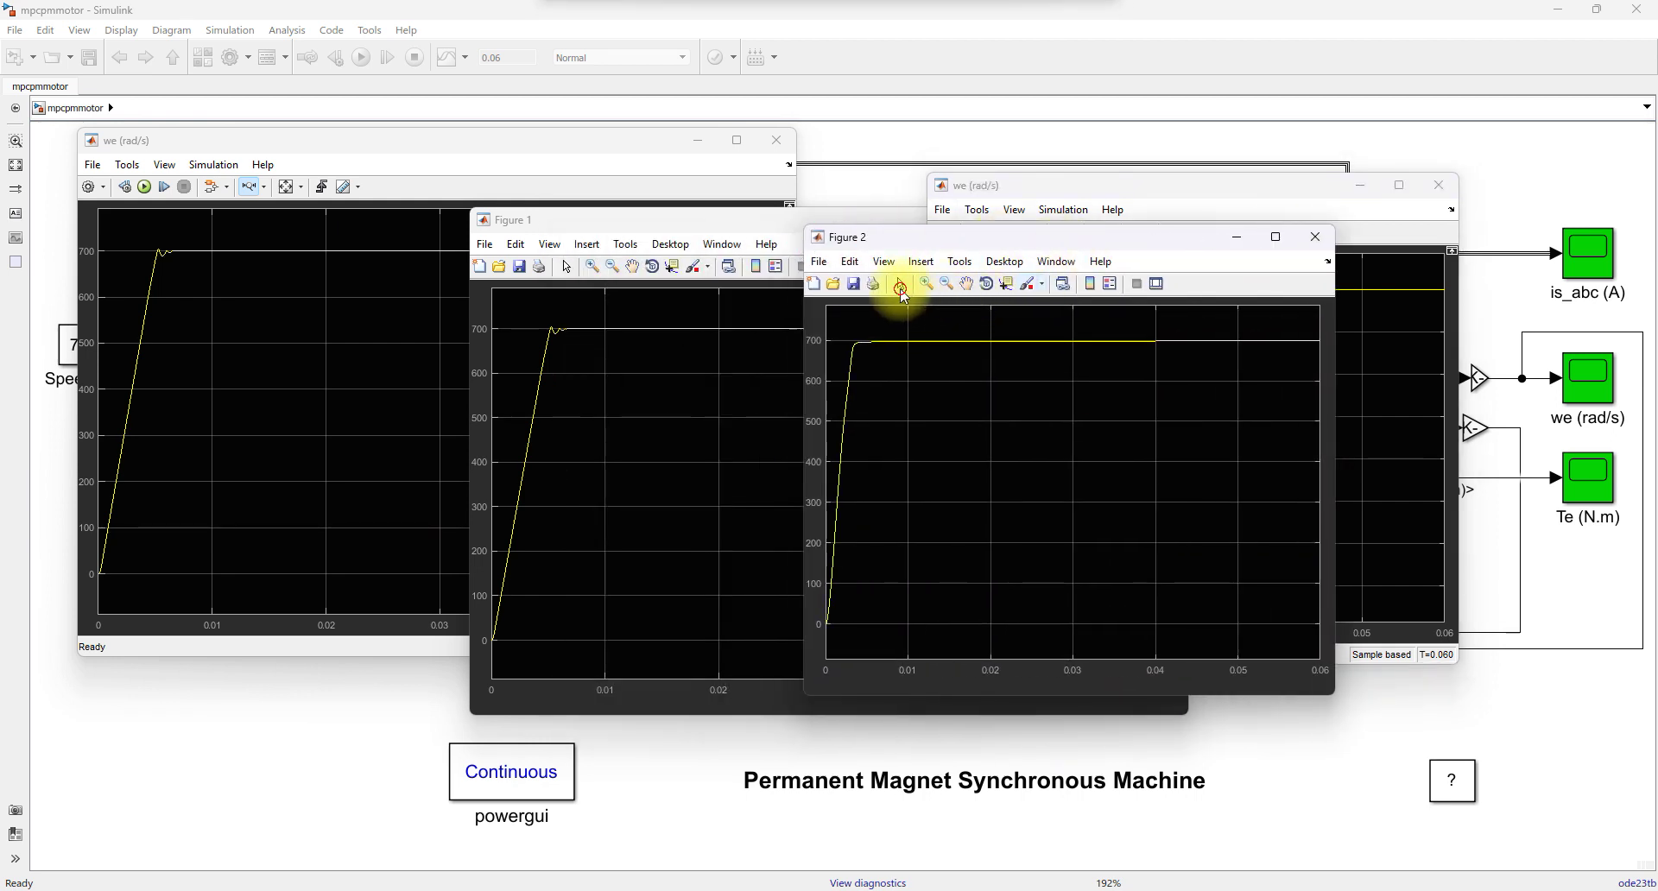
Step: Recolour Figure 2's speed curve red, copy it, and move Figure 1 left
{"action": "left_click", "coordinate": [900, 285]}
{"action": "left_click", "coordinate": [916, 342]}
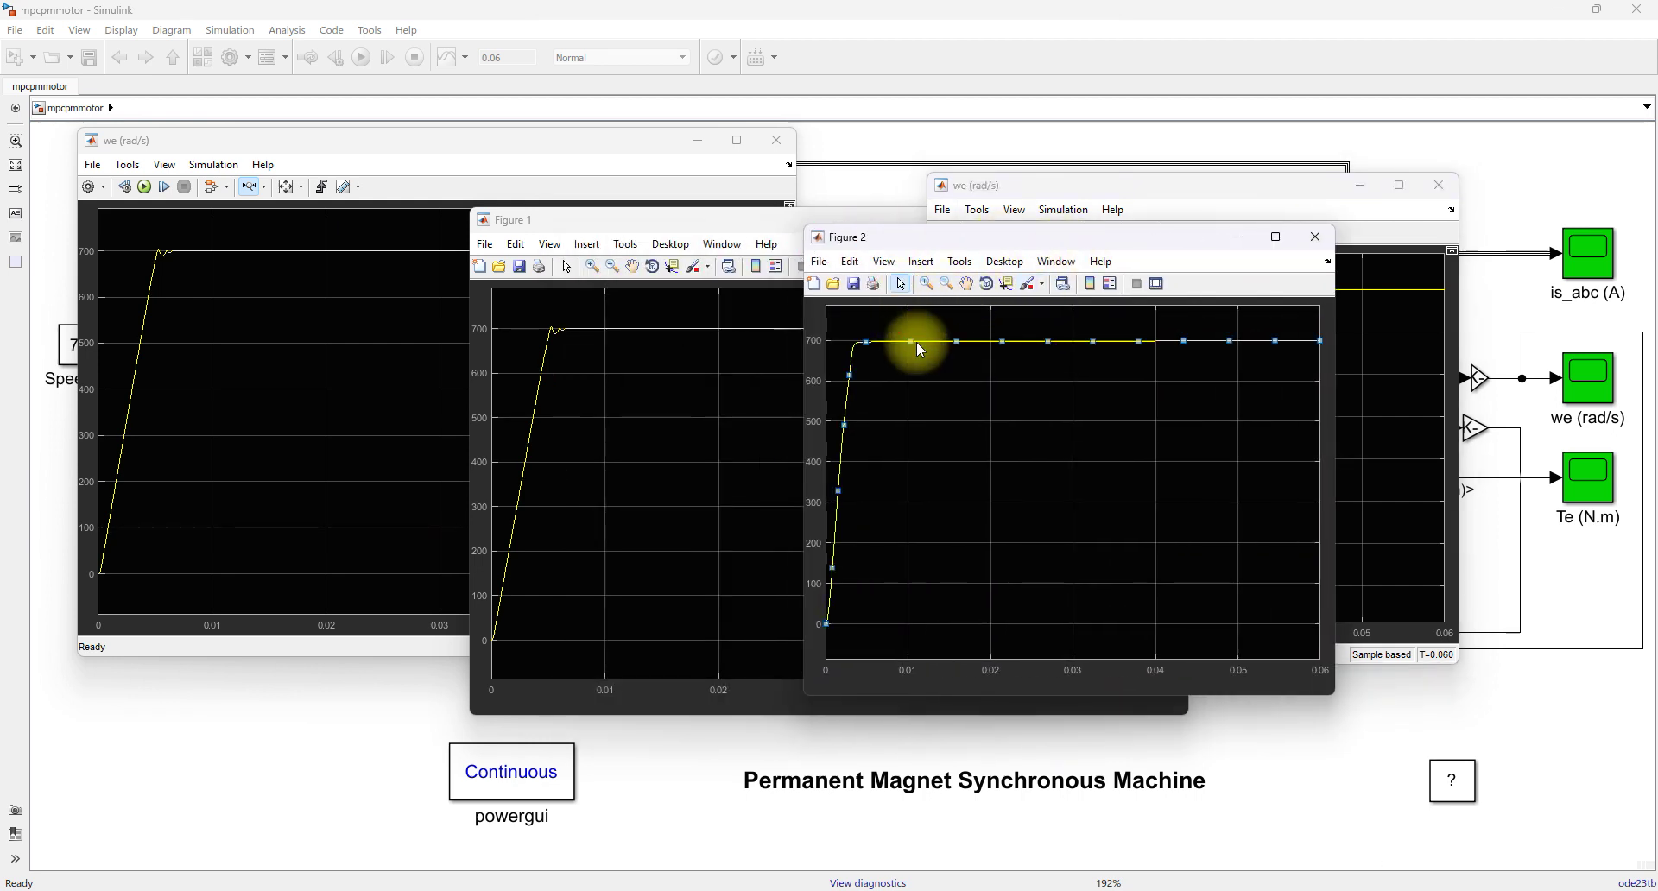
{"action": "right_click", "coordinate": [915, 341]}
{"action": "left_click", "coordinate": [976, 424]}
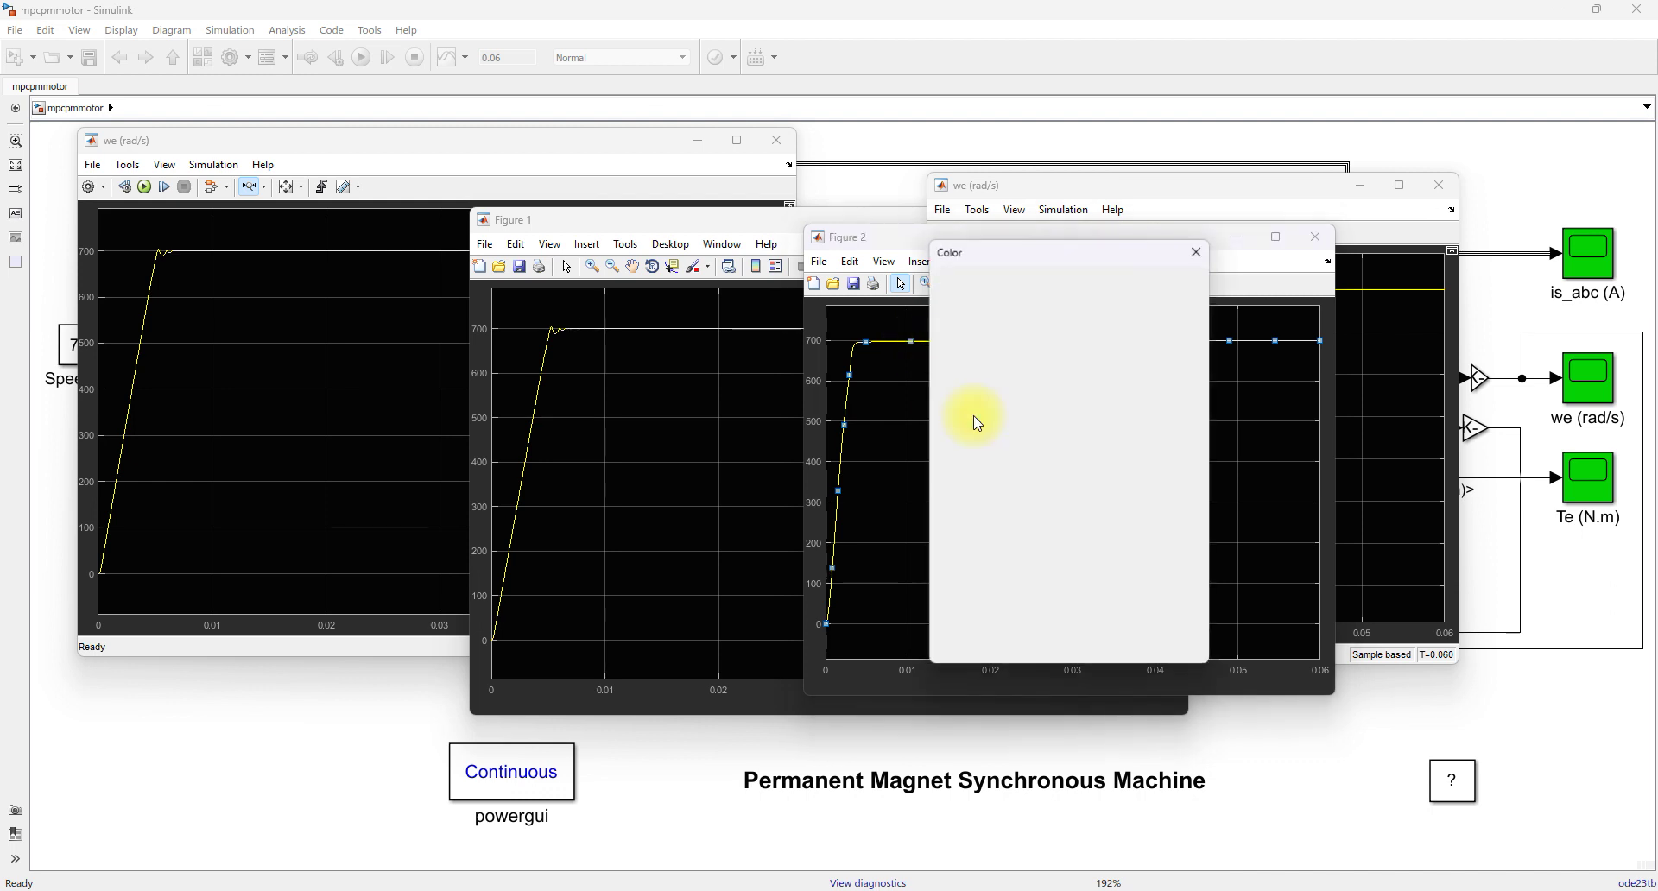
{"action": "left_click", "coordinate": [956, 376]}
{"action": "left_click", "coordinate": [1000, 624]}
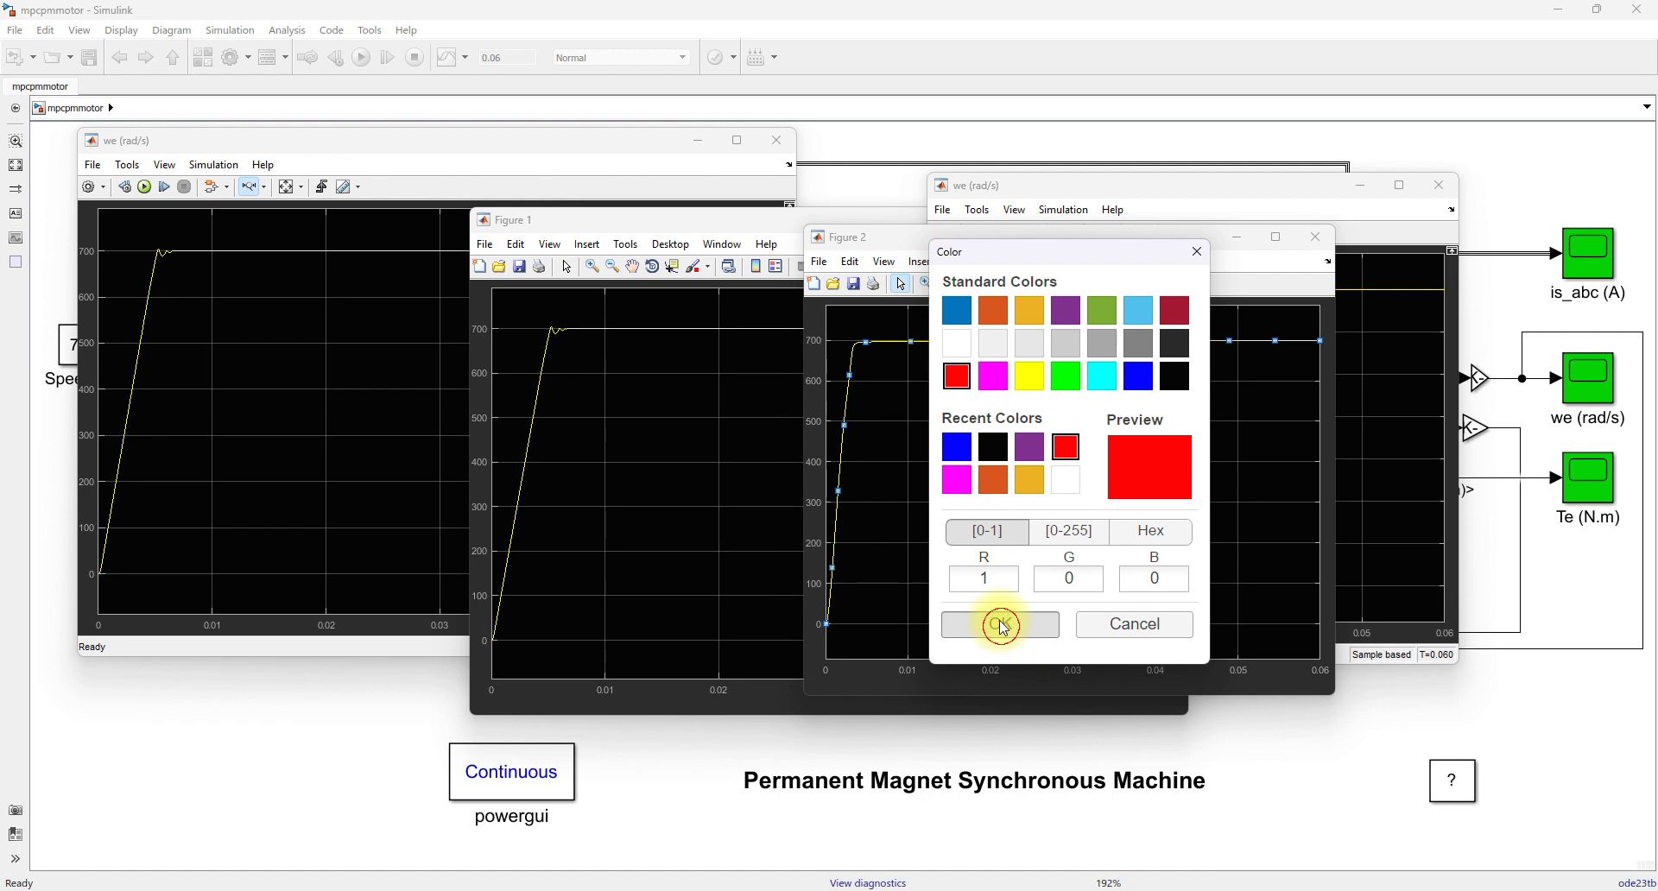
{"action": "right_click", "coordinate": [913, 339]}
{"action": "left_click", "coordinate": [947, 371]}
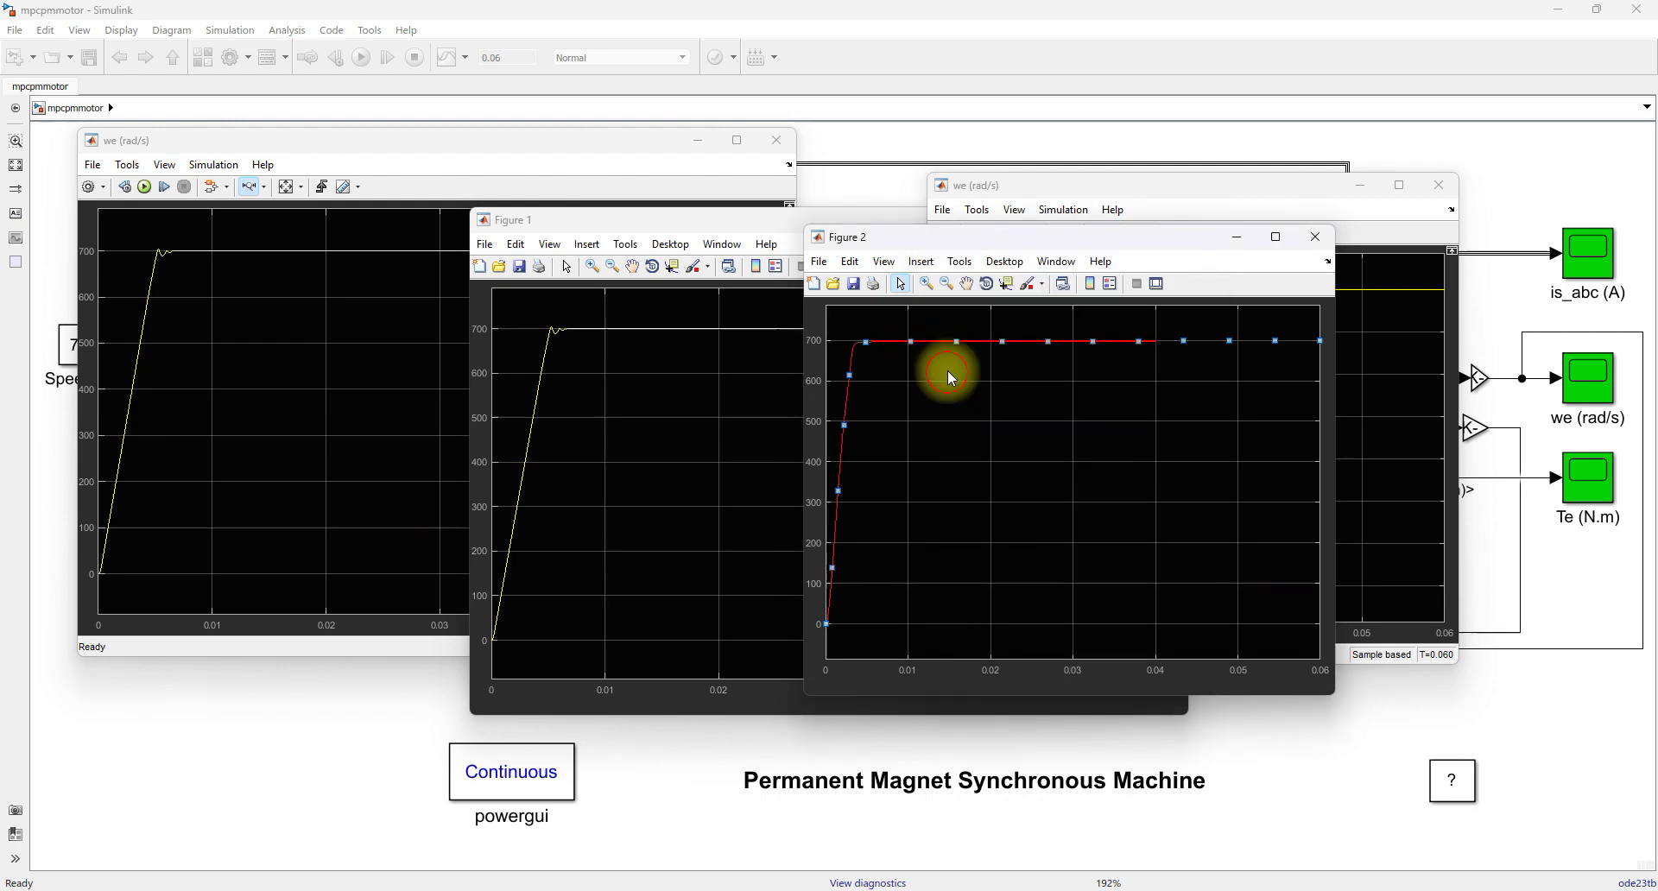
{"action": "left_click_drag", "start_coordinate": [659, 221], "coordinate": [502, 245]}
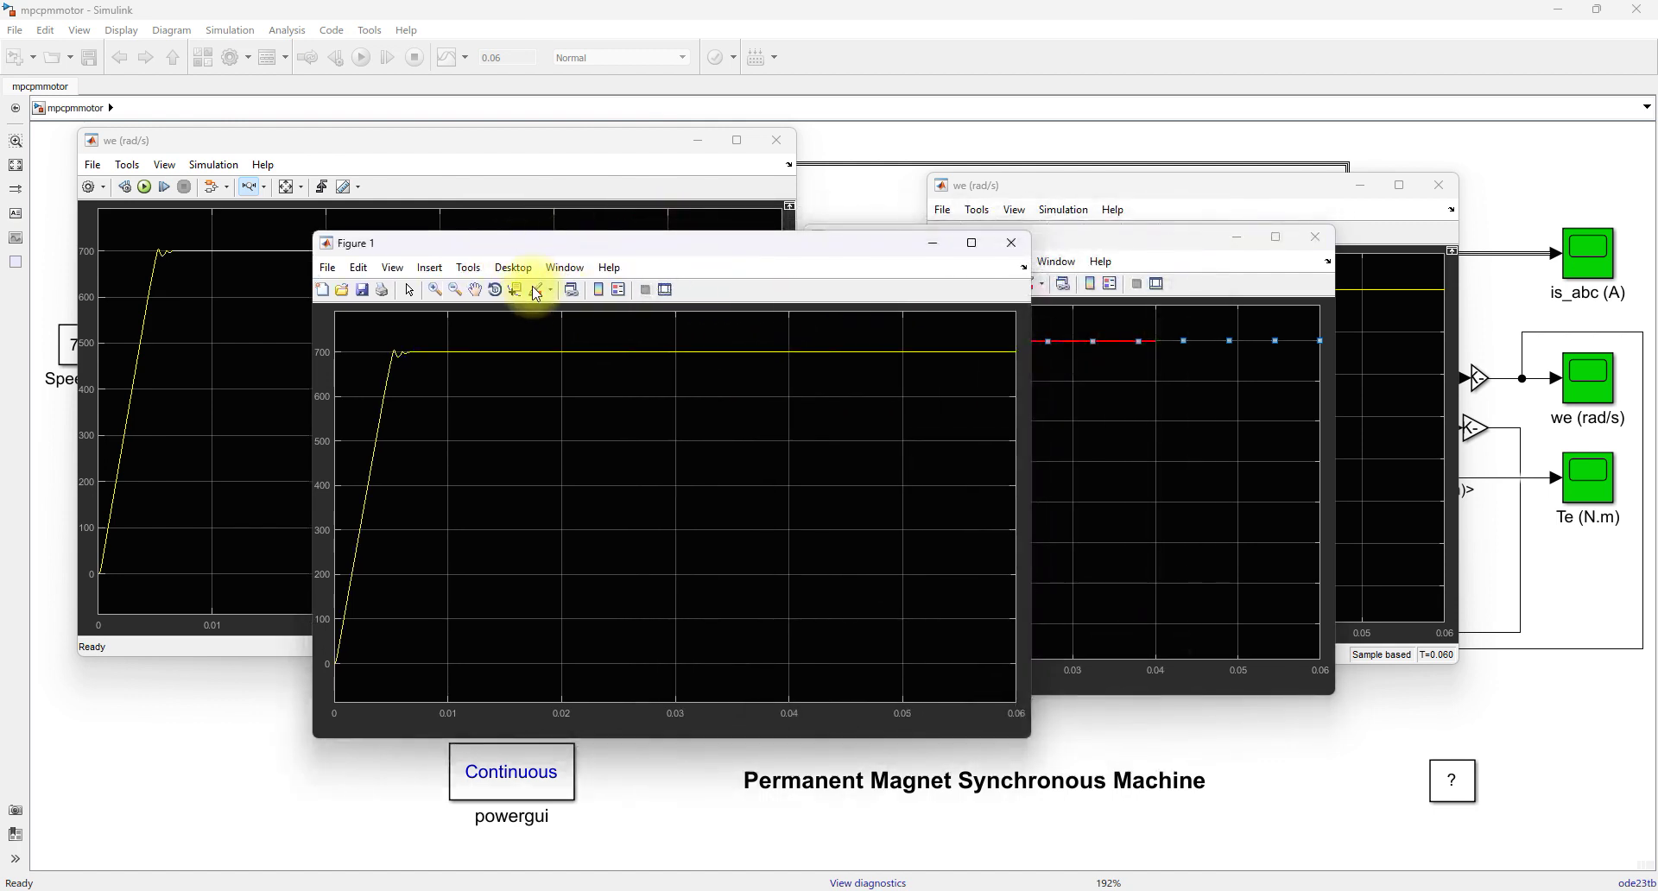
Step: Paste the red speed curve into Figure 1's axes over the yellow trace, then enable screen annotation
{"action": "left_click", "coordinate": [409, 290]}
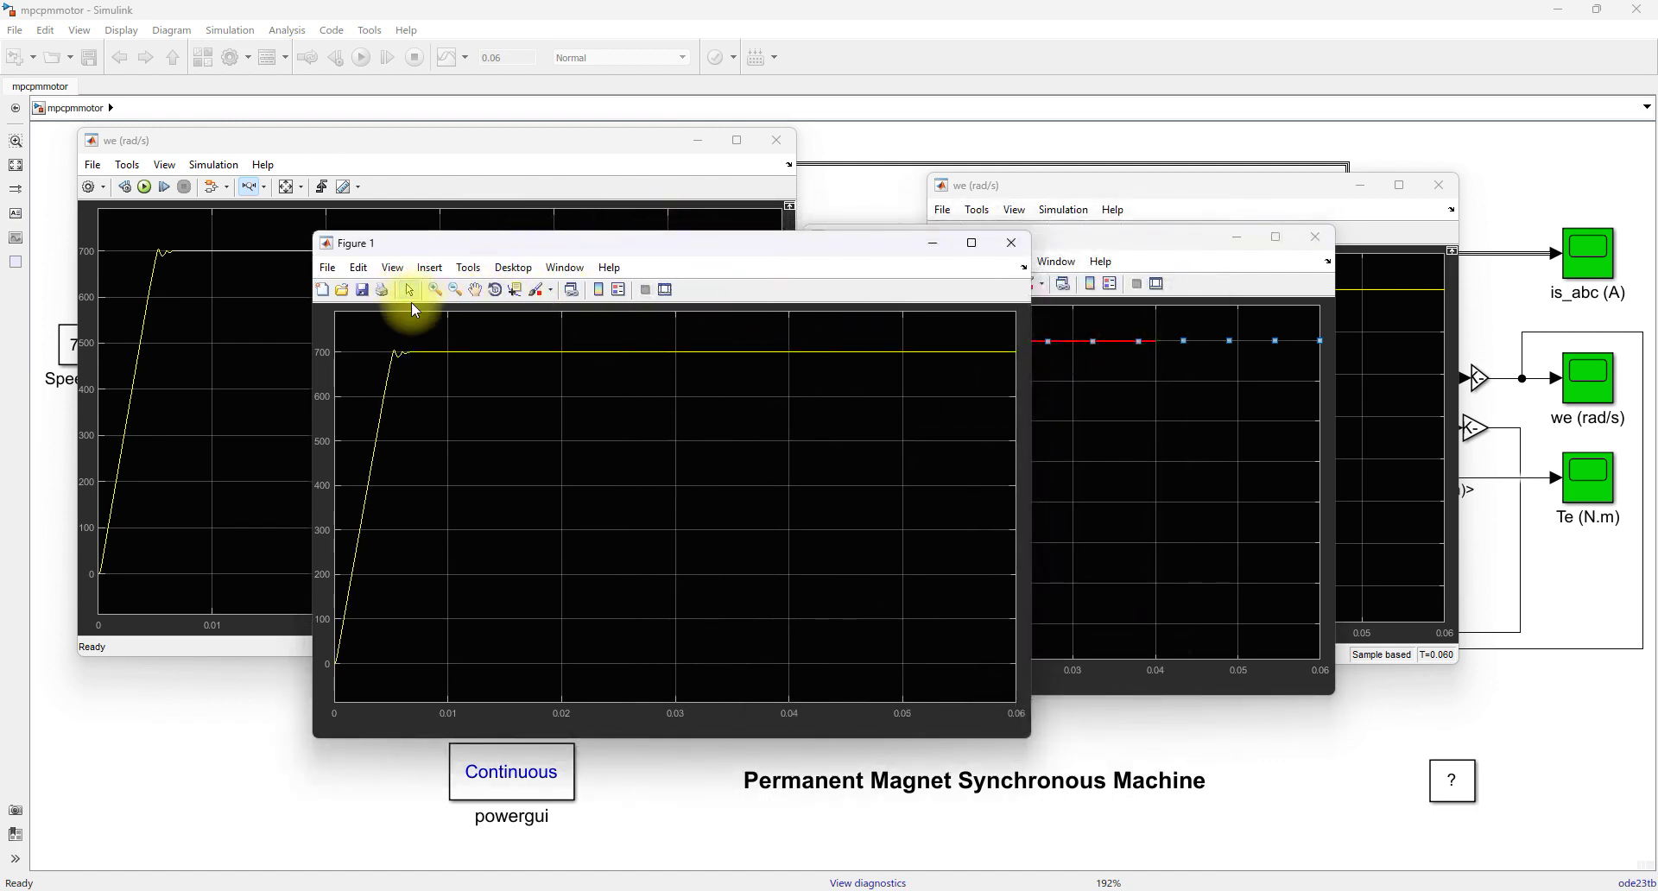
{"action": "right_click", "coordinate": [471, 369]}
{"action": "left_click", "coordinate": [525, 441]}
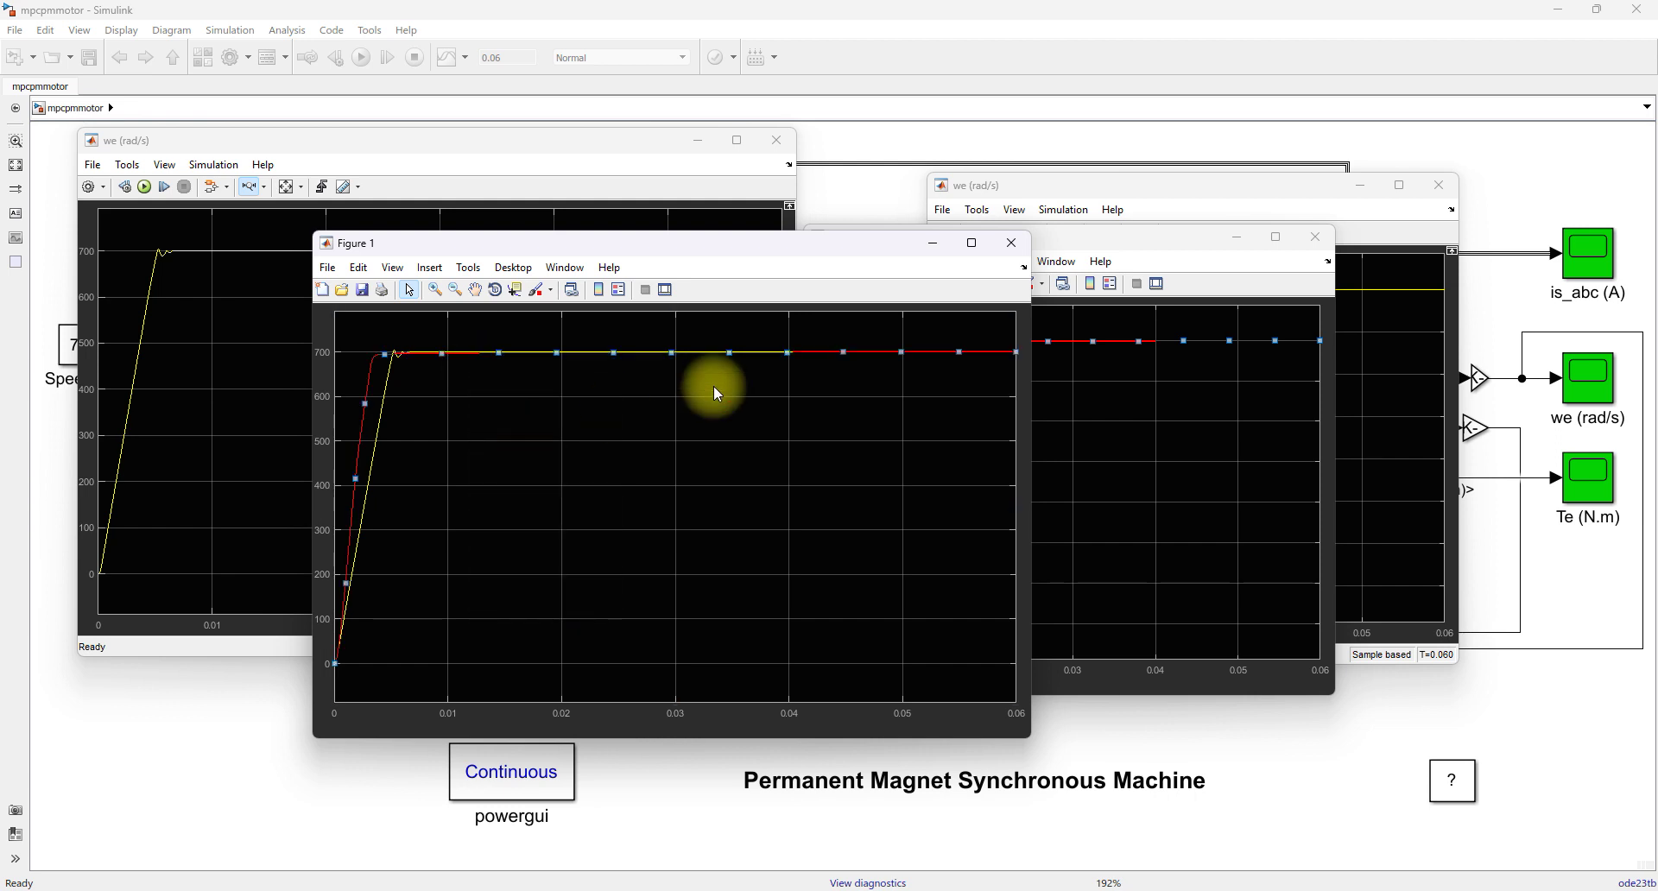
{"action": "left_click_drag", "start_coordinate": [713, 244], "coordinate": [942, 227]}
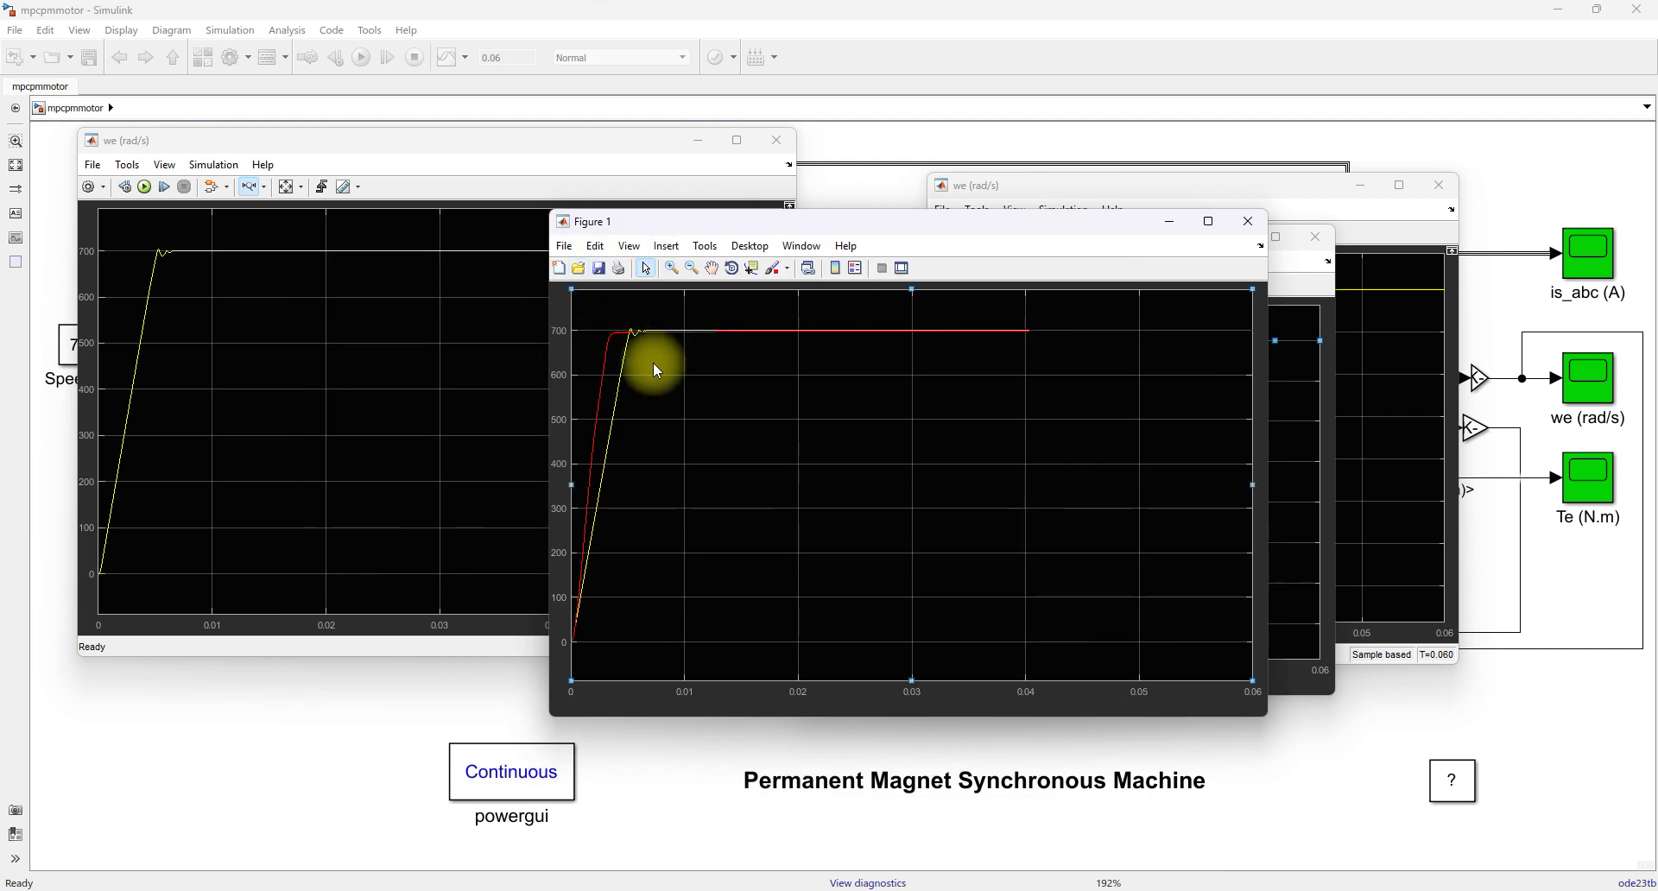
{"action": "key", "text": "F9"}
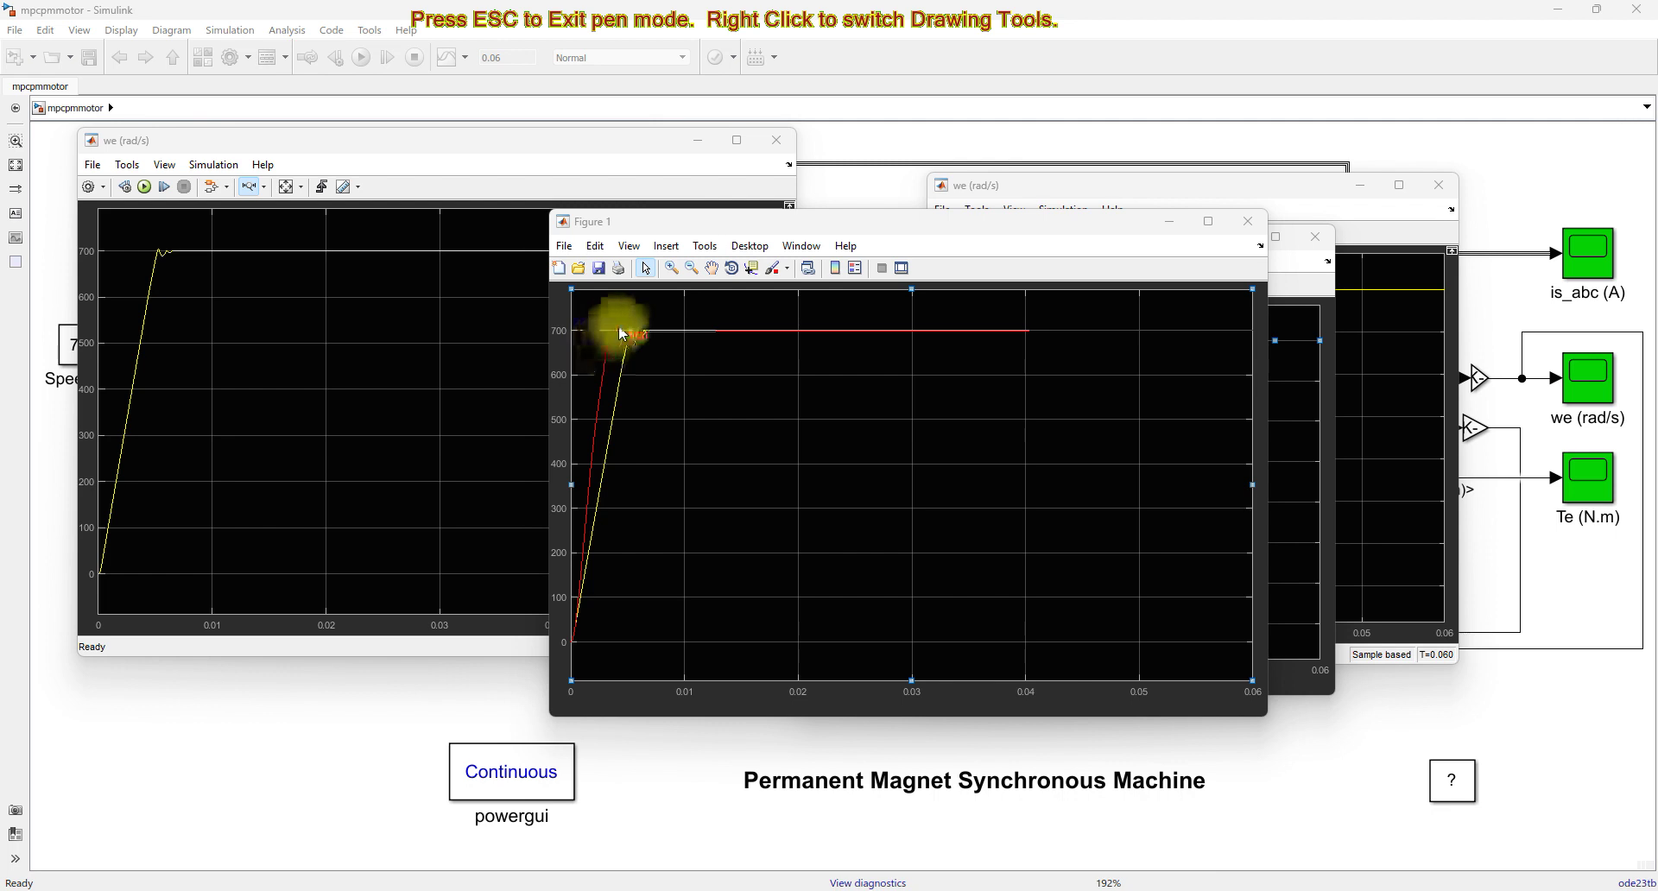
{"action": "mouse_move", "coordinate": [619, 322]}
{"action": "left_mouse_down"}
{"action": "mouse_move", "coordinate": [603, 344]}
{"action": "mouse_move", "coordinate": [630, 324]}
{"action": "left_mouse_up"}
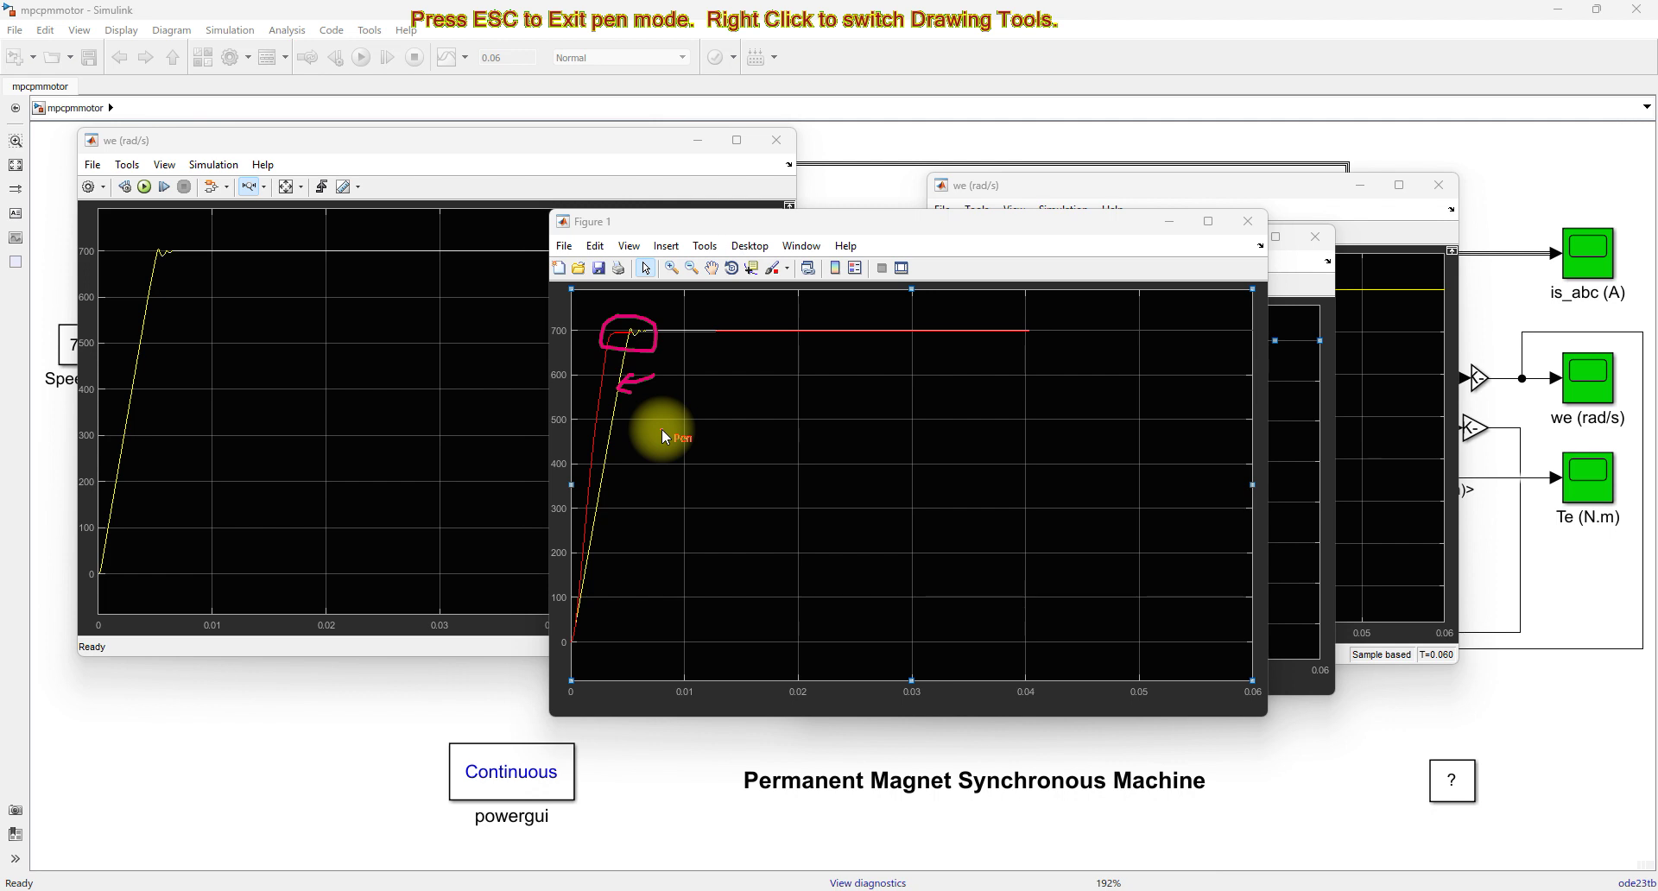
{"action": "key", "text": "Escape"}
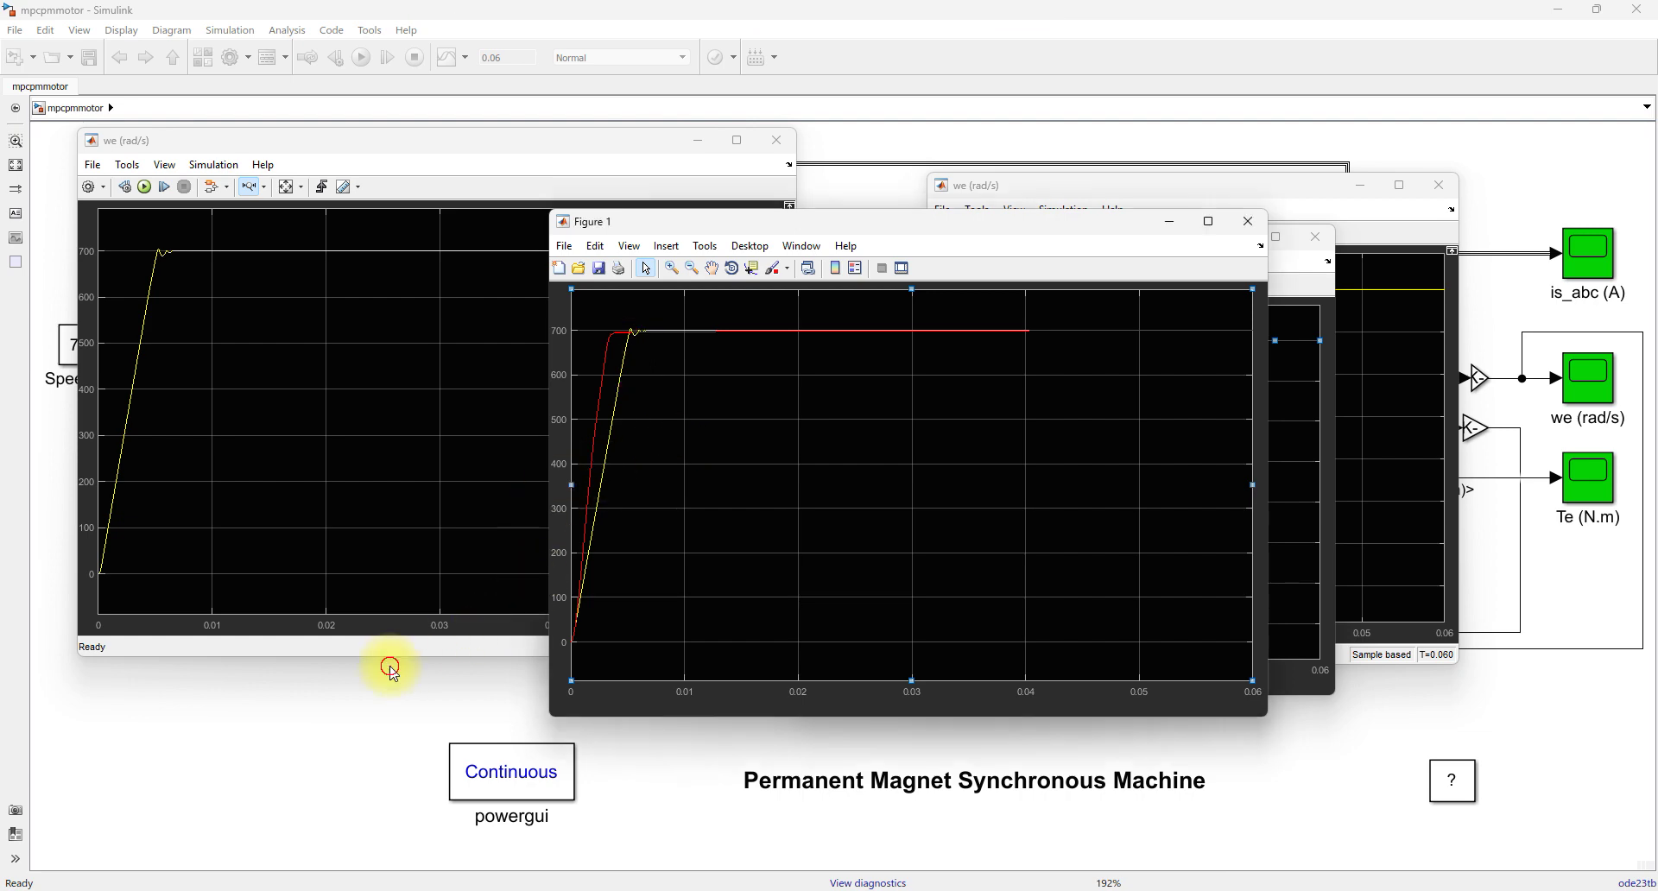